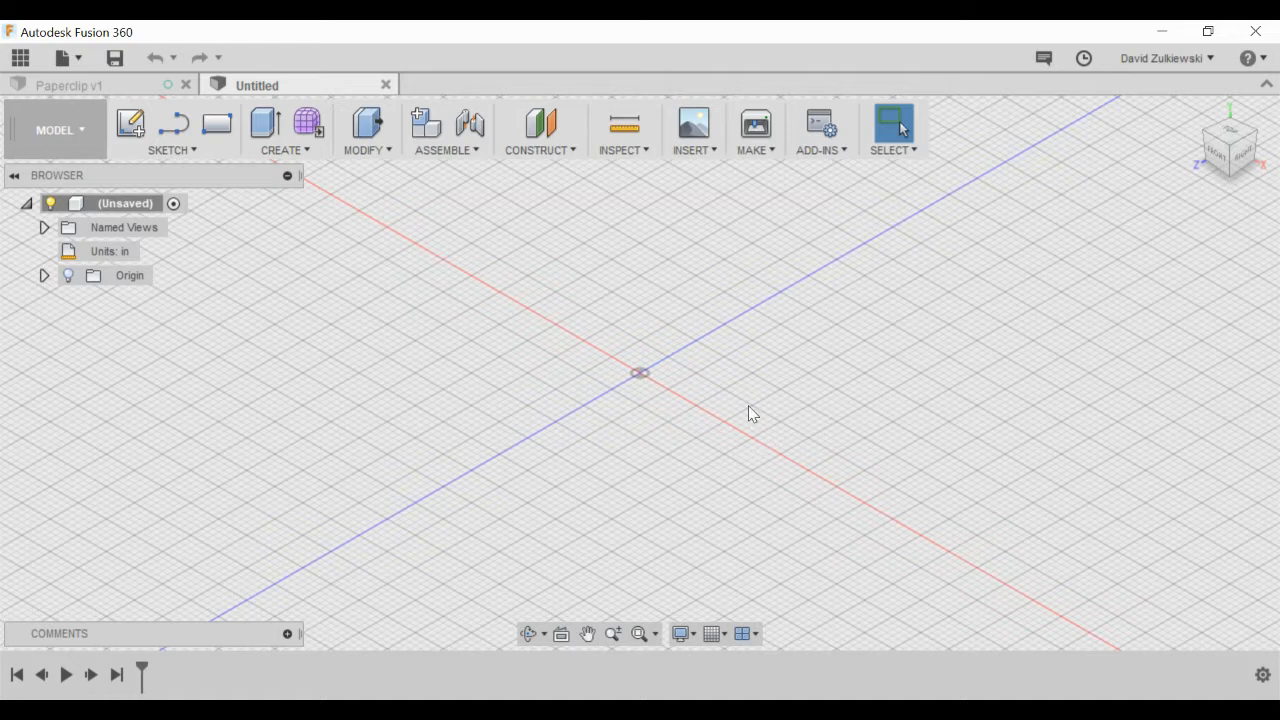
# - Create a new sketch on the horizontal ground plane
pyautogui.click(130, 123)
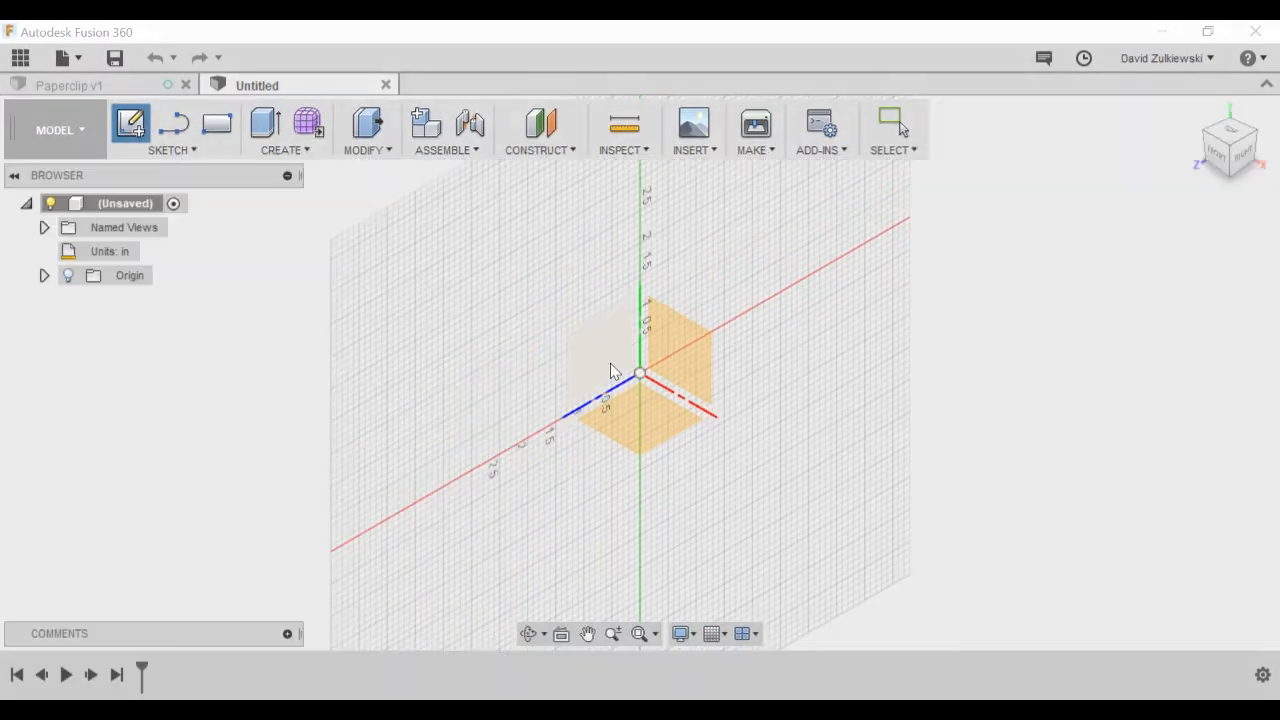
pyautogui.click(611, 371)
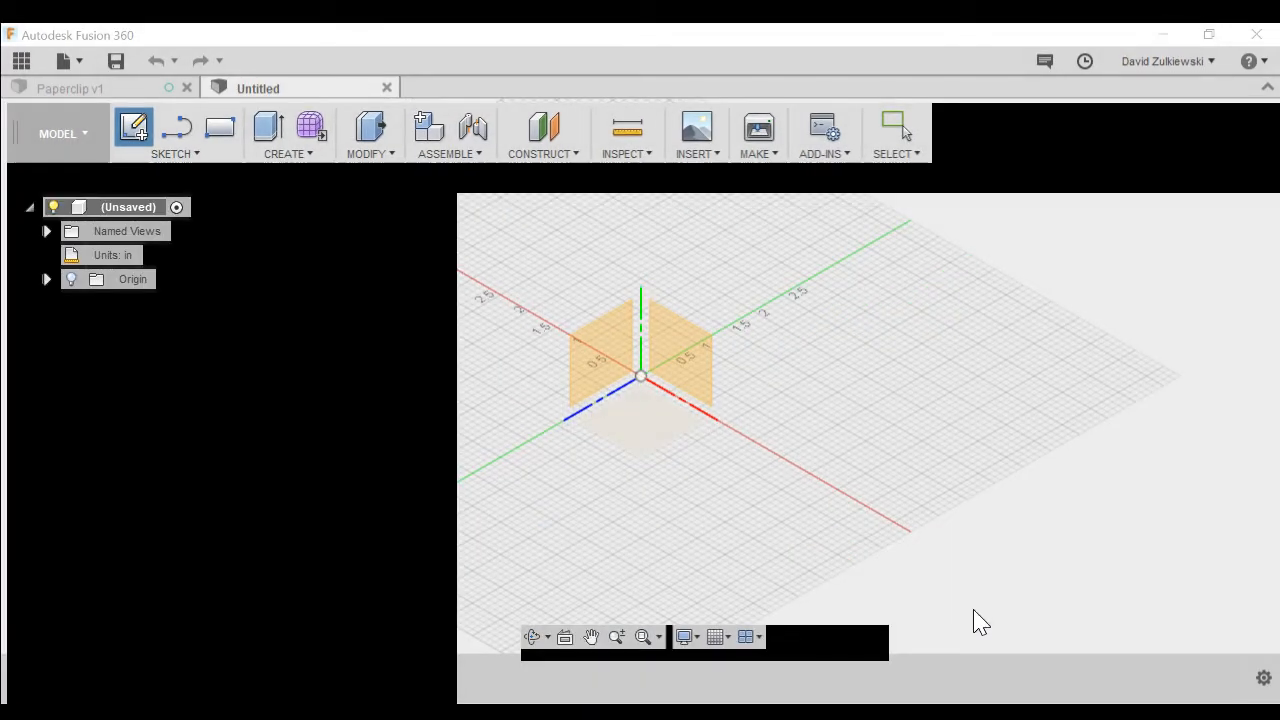
pyautogui.click(645, 410)
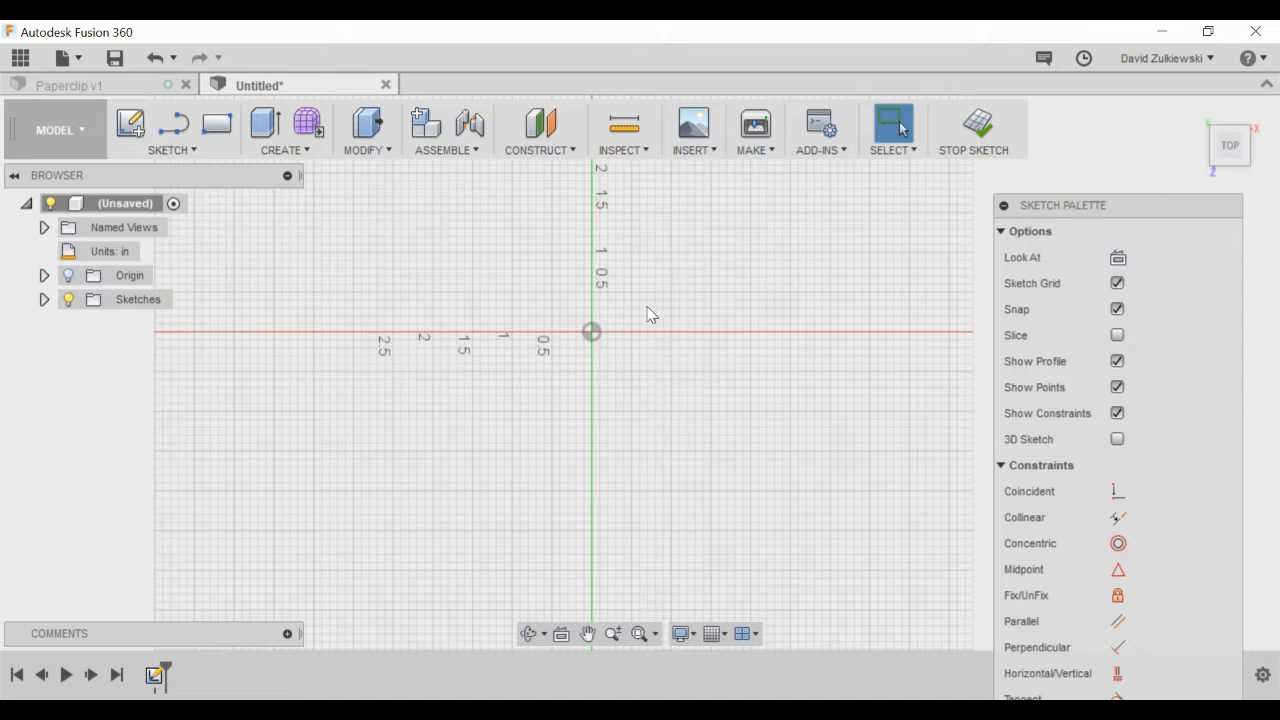
# - Change the document's active units to millimeters
pyautogui.scroll(-3, 657, 277)
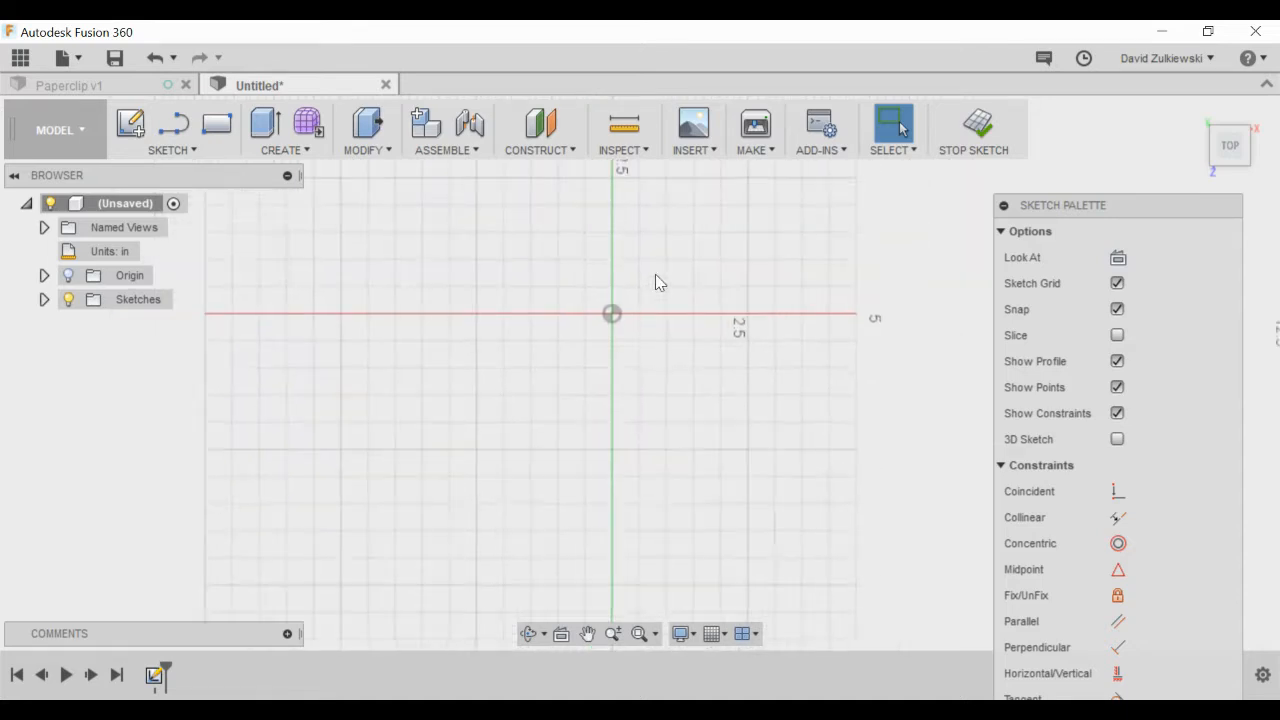
pyautogui.scroll(5, 681, 205)
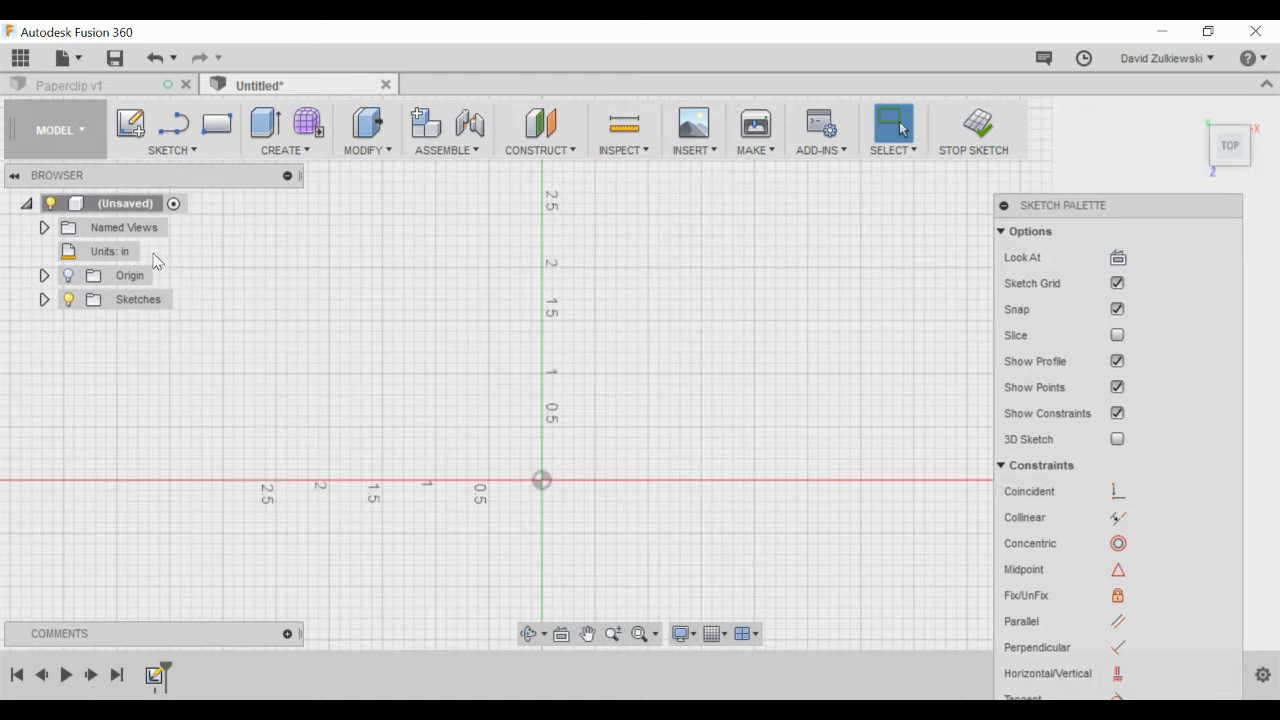
pyautogui.moveTo(104, 252)
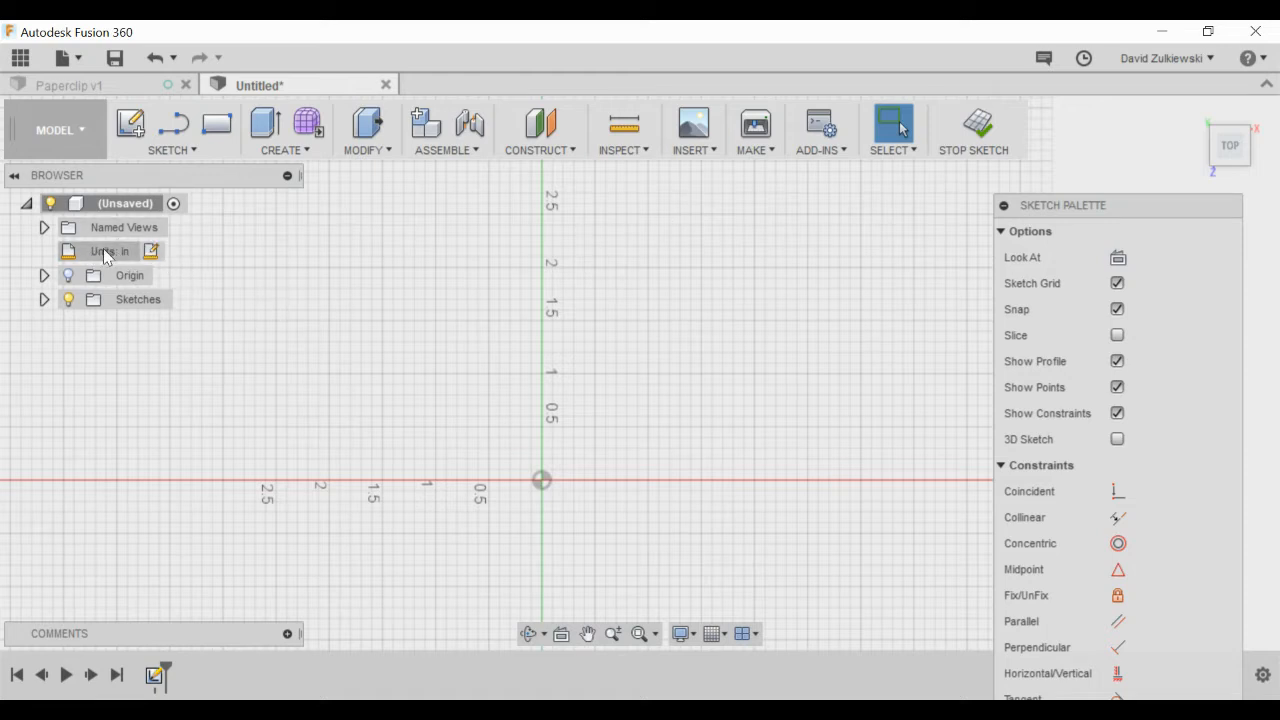
pyautogui.click(150, 254)
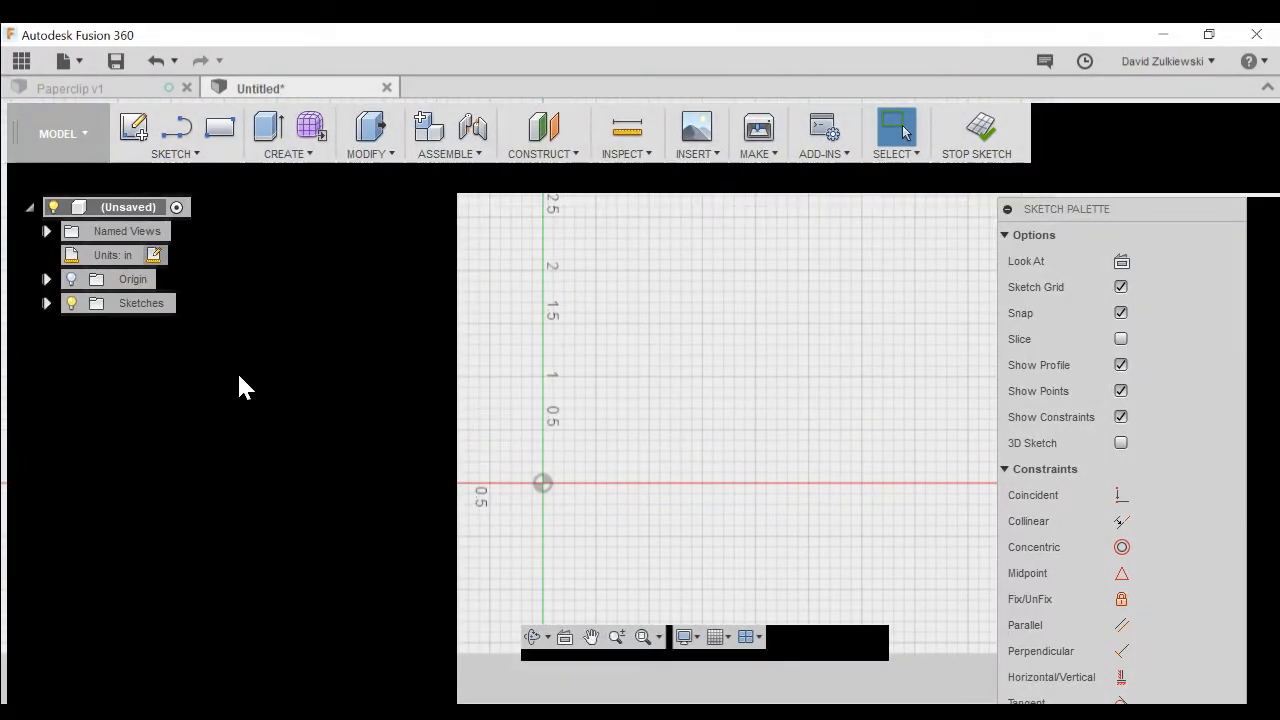
pyautogui.click(150, 254)
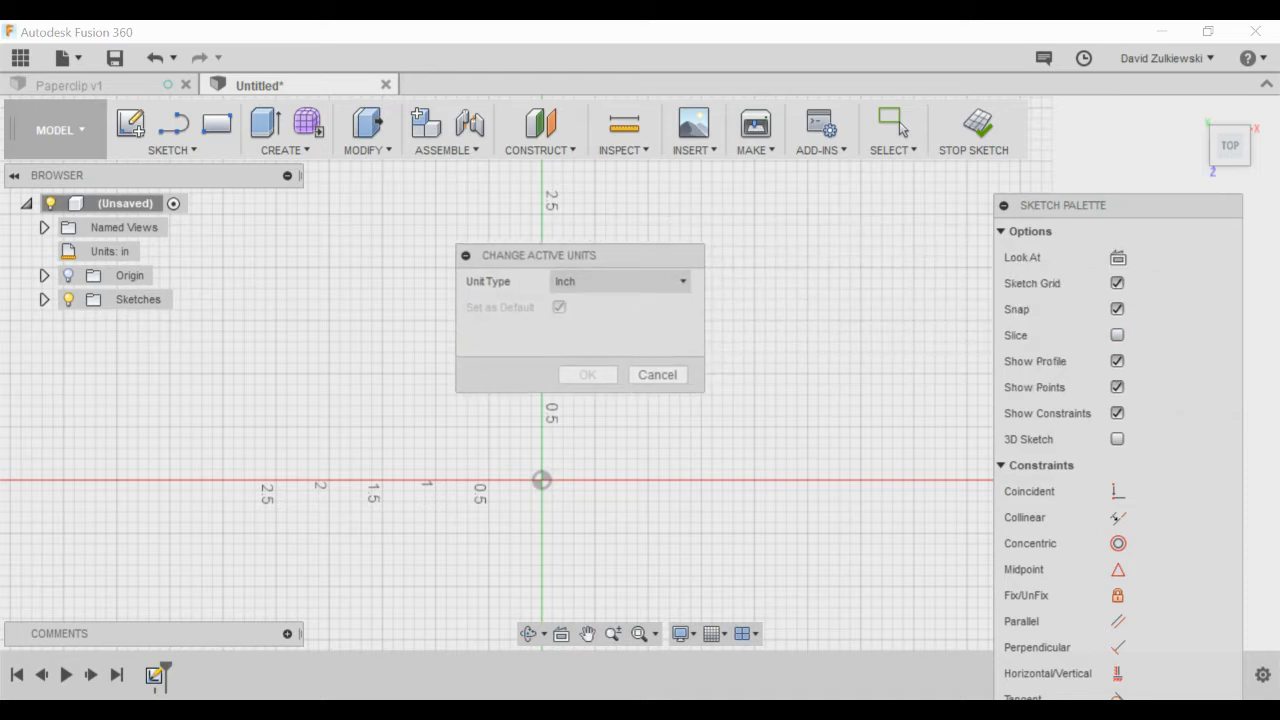
pyautogui.click(620, 282)
pyautogui.click(618, 328)
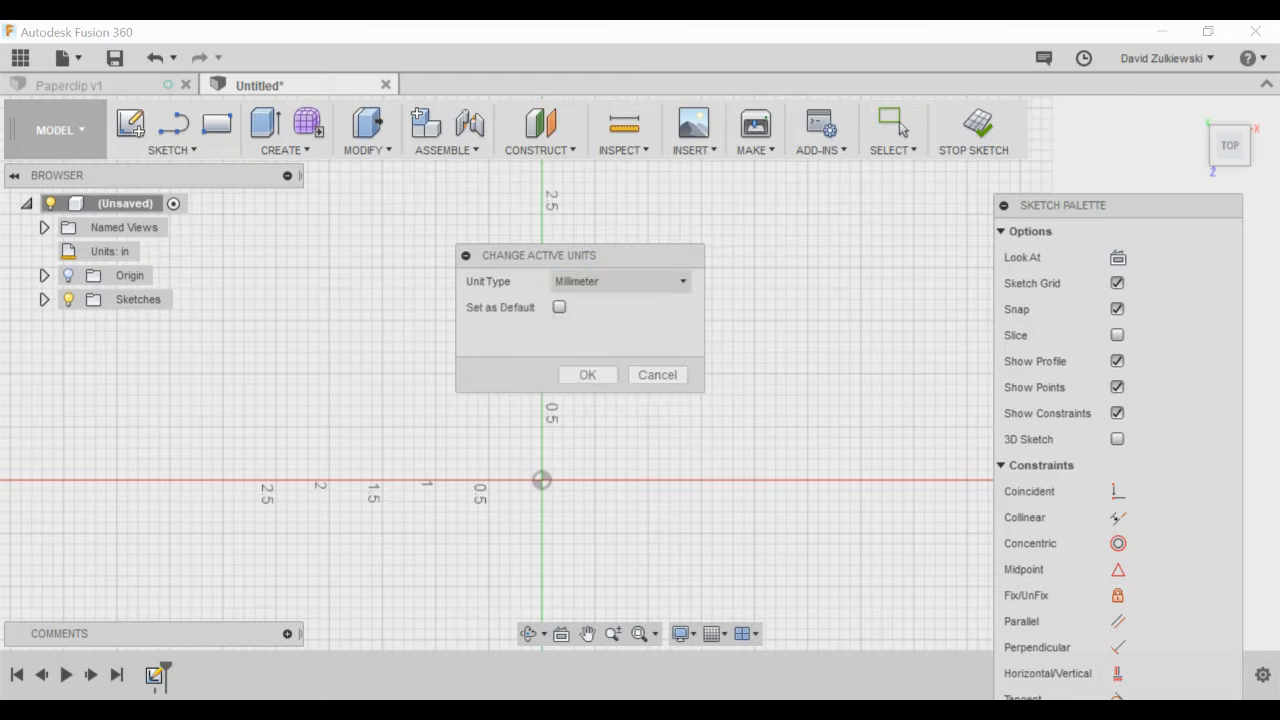
pyautogui.click(588, 376)
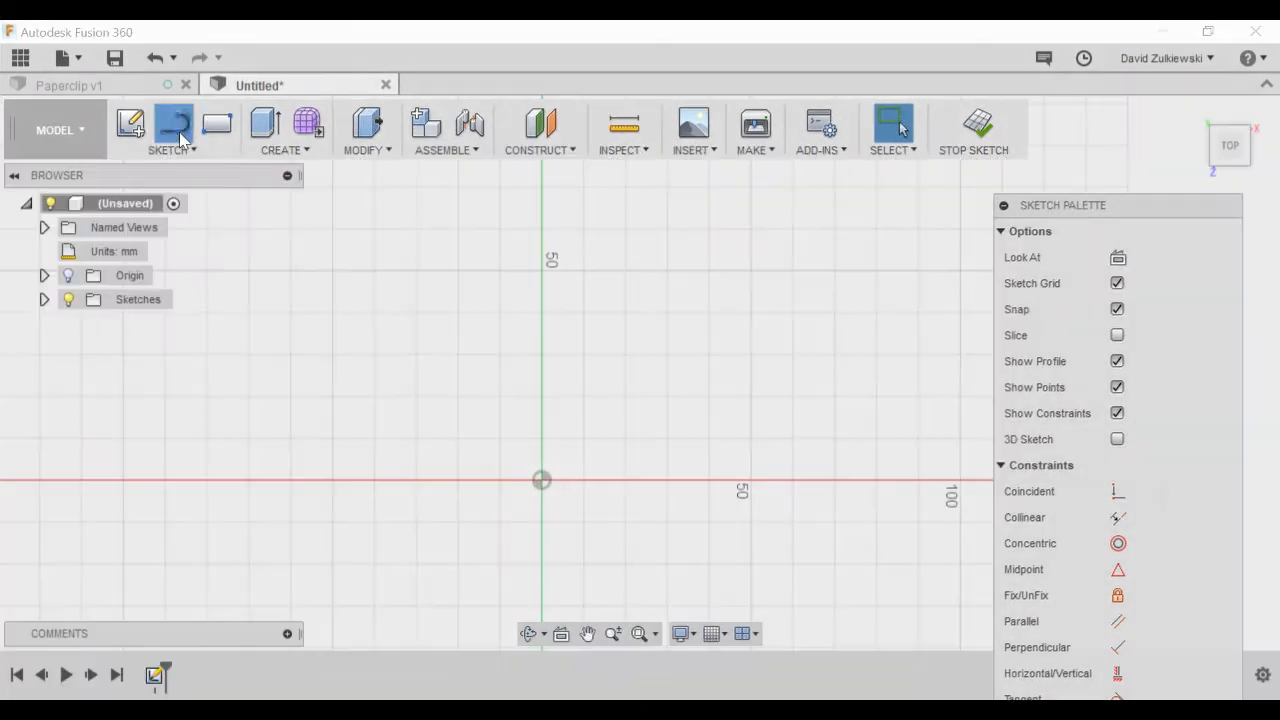
# - Sketch connected perpendicular lines from the origin: about 70 mm up, 30 mm across to the right and 100 mm down
pyautogui.click(178, 128)
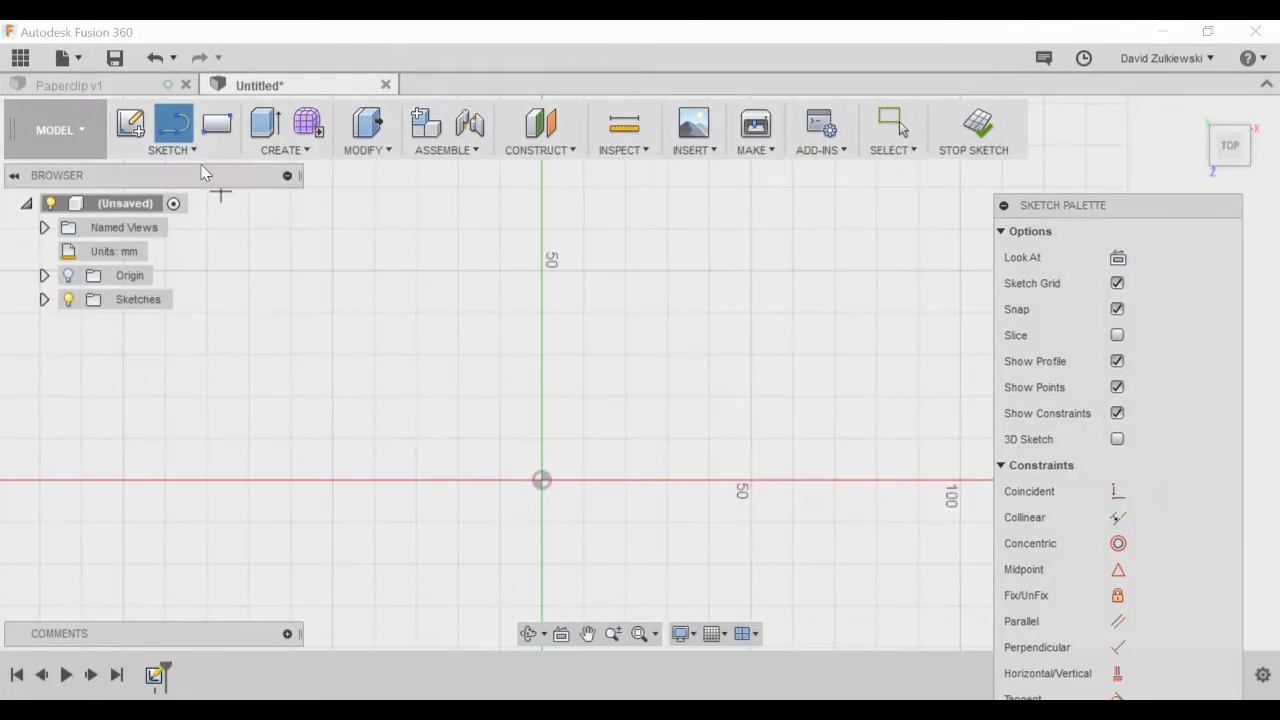
pyautogui.click(541, 480)
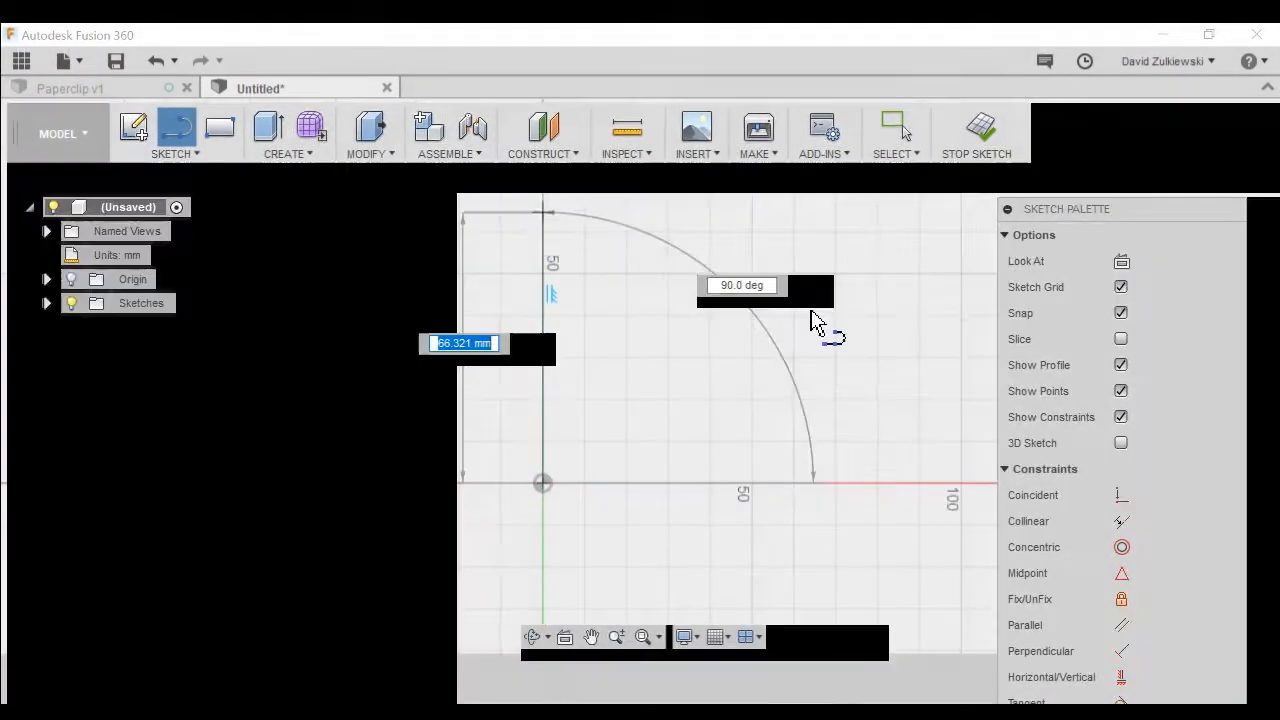
pyautogui.click(541, 187)
pyautogui.click(667, 187)
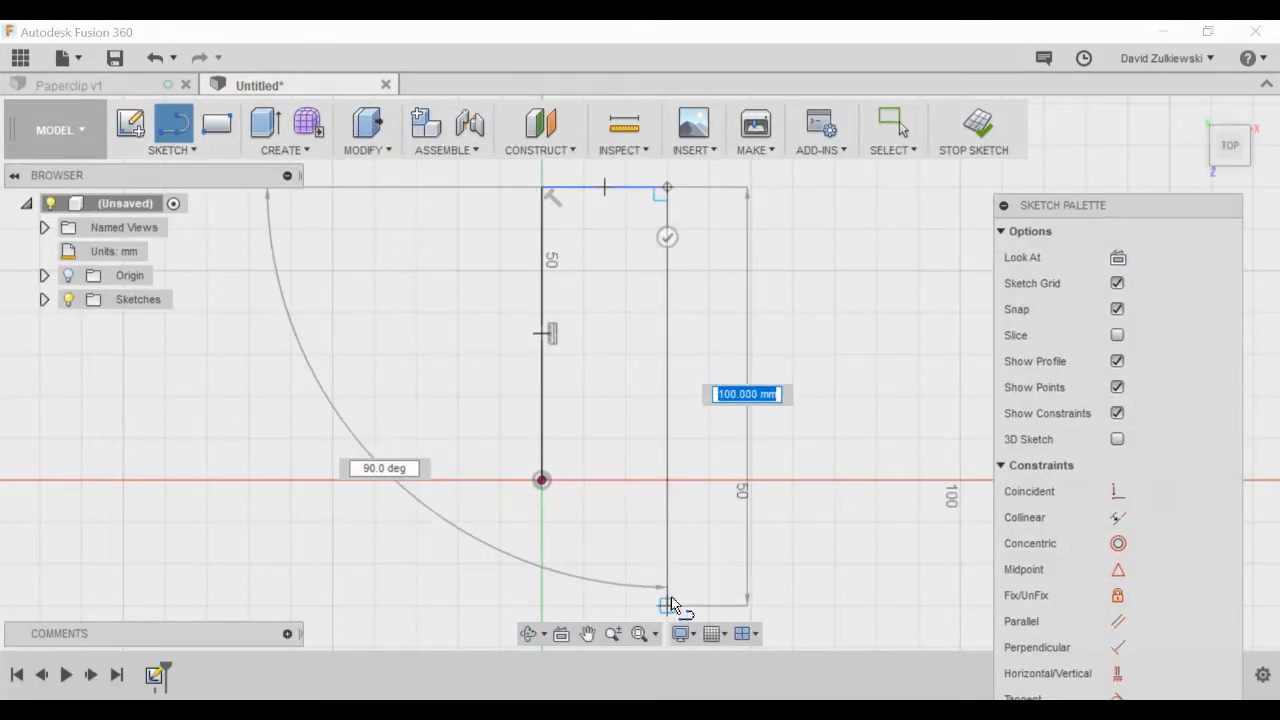
pyautogui.click(667, 605)
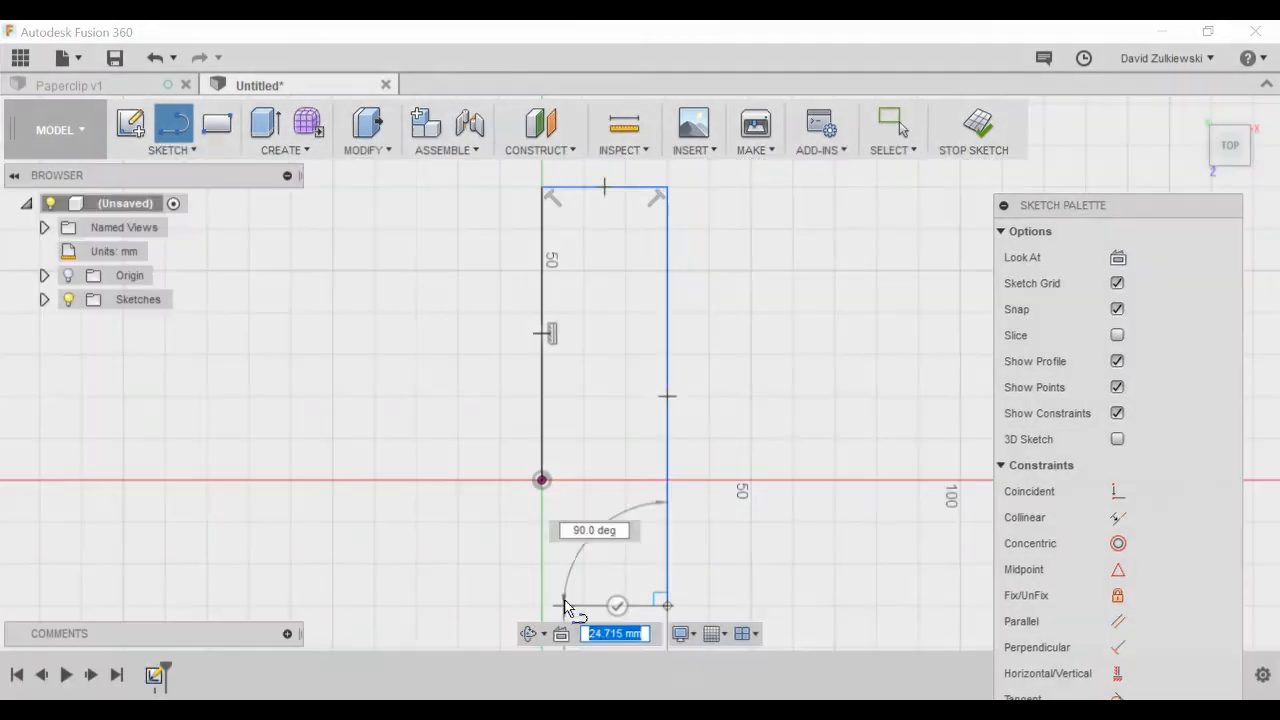
# - Continue the chain inward: about 25 mm left, 87 mm up, 18 mm right and 54 mm down, and finish it with an open end
pyautogui.click(564, 605)
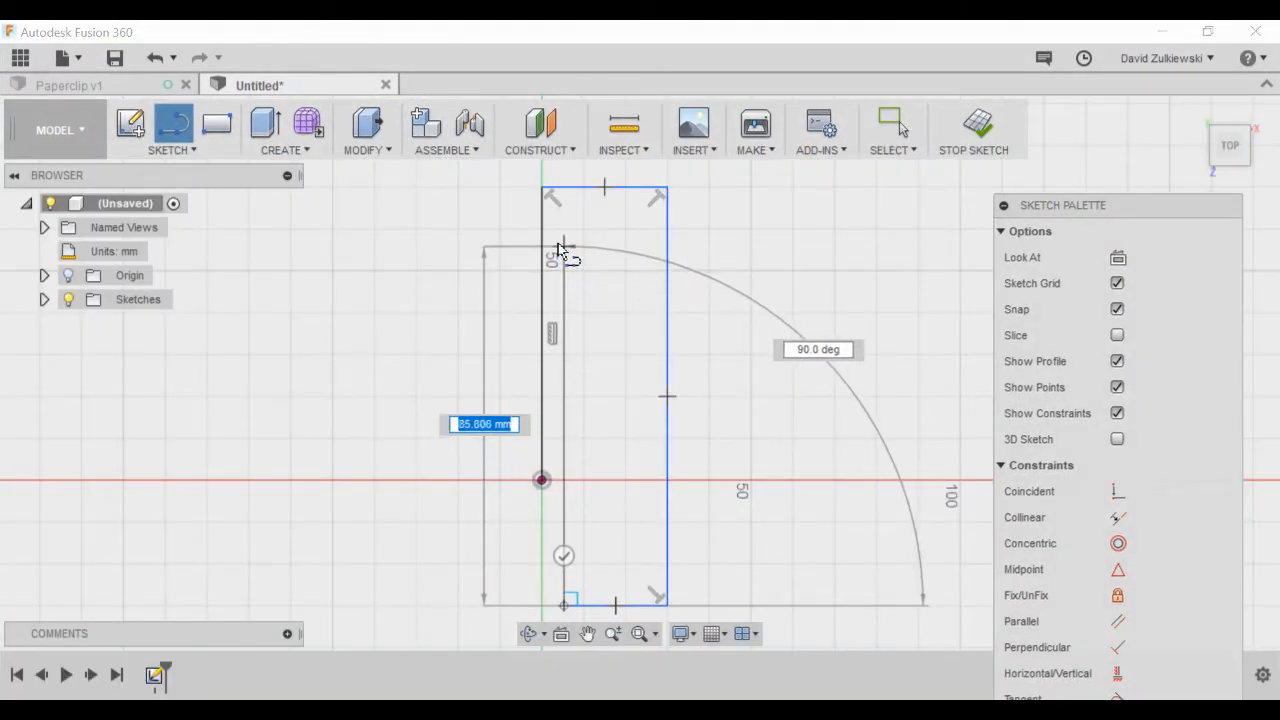
pyautogui.click(564, 243)
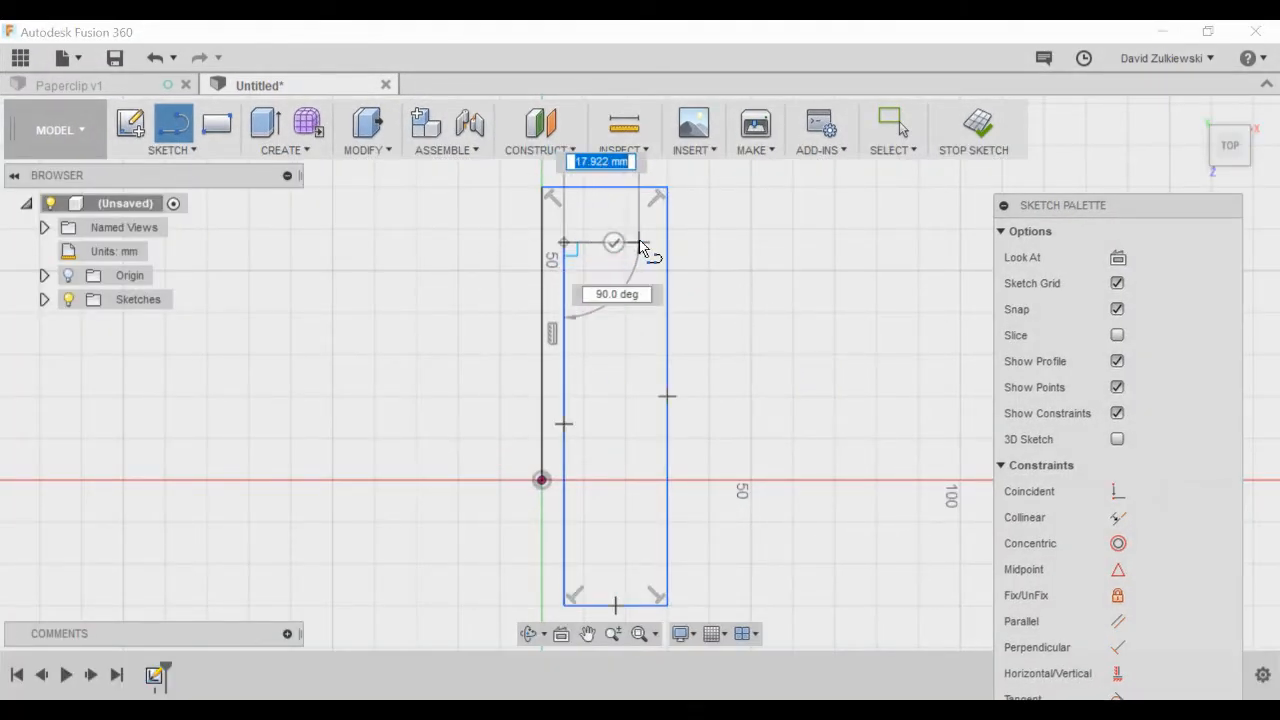
pyautogui.click(639, 243)
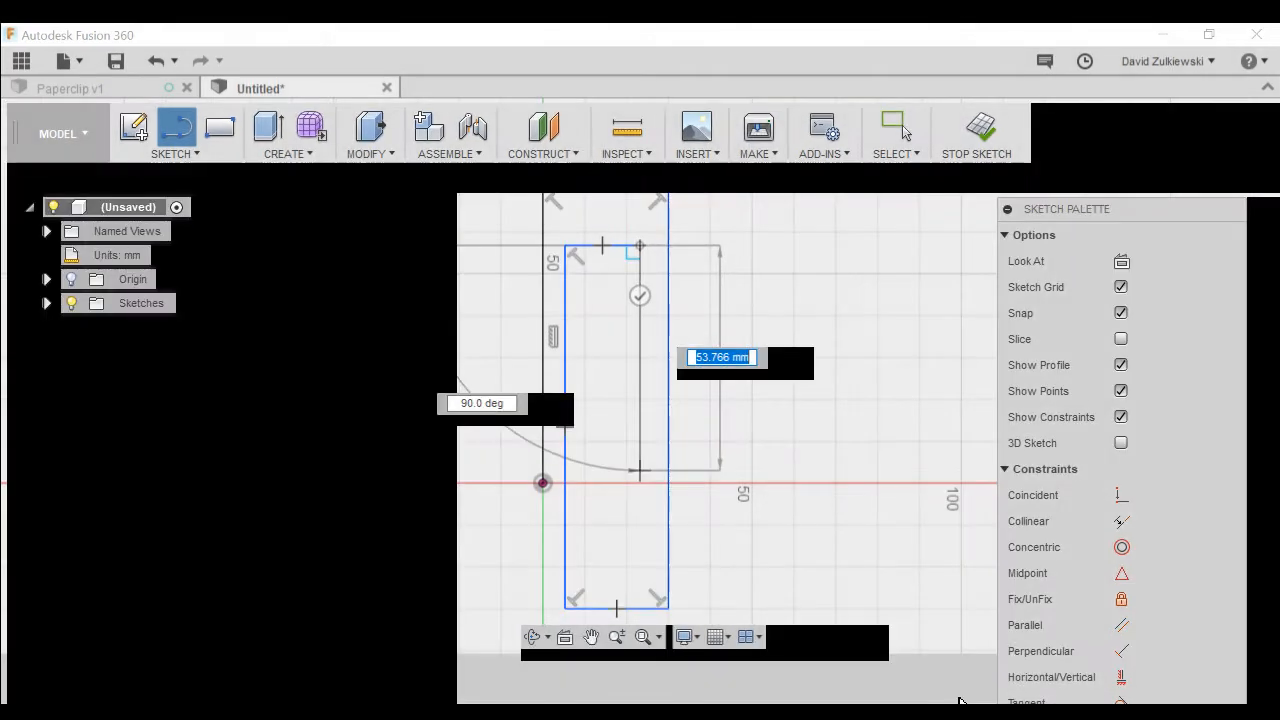
pyautogui.click(639, 469)
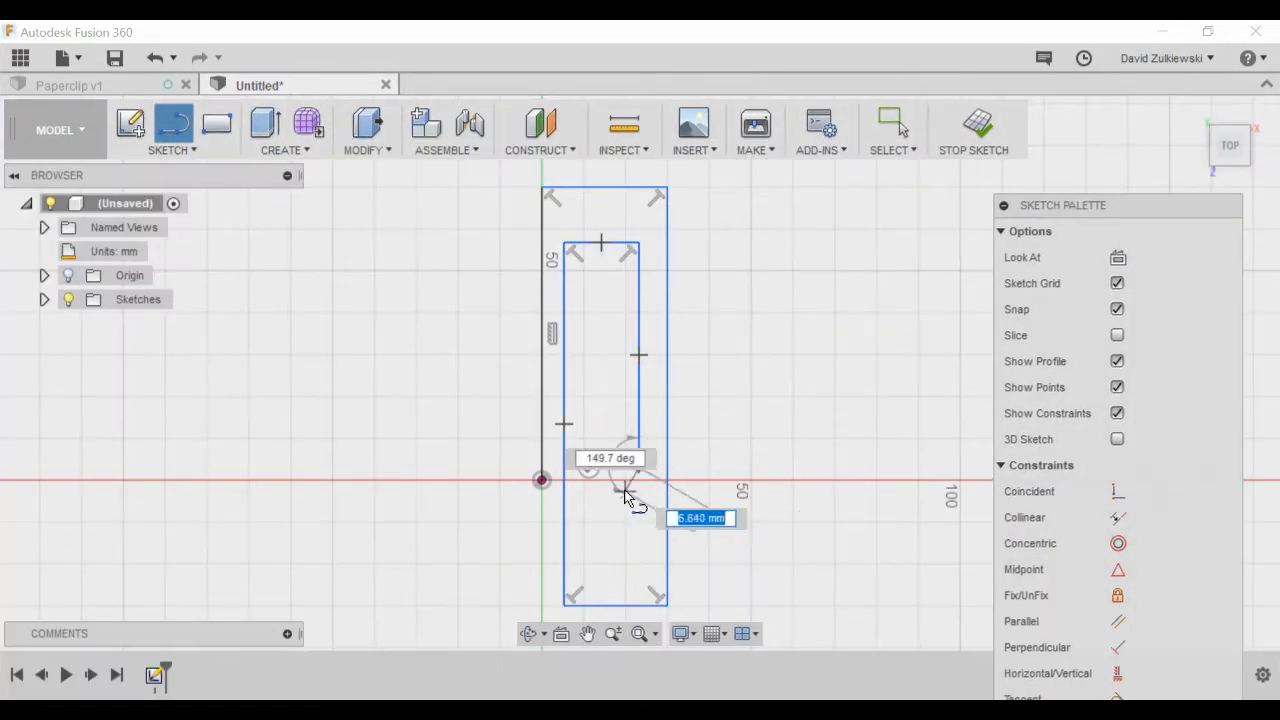
pyautogui.click(590, 470)
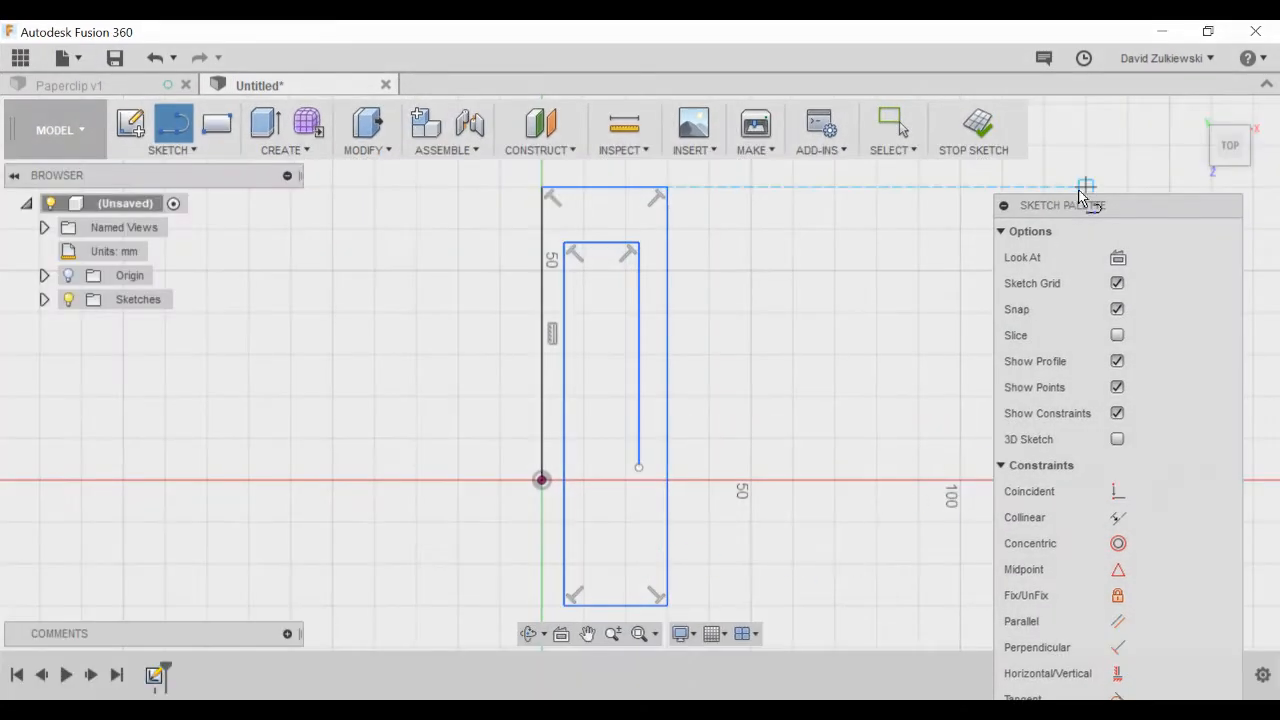
pyautogui.moveTo(1070, 188); pyautogui.dragTo(1044, 126)
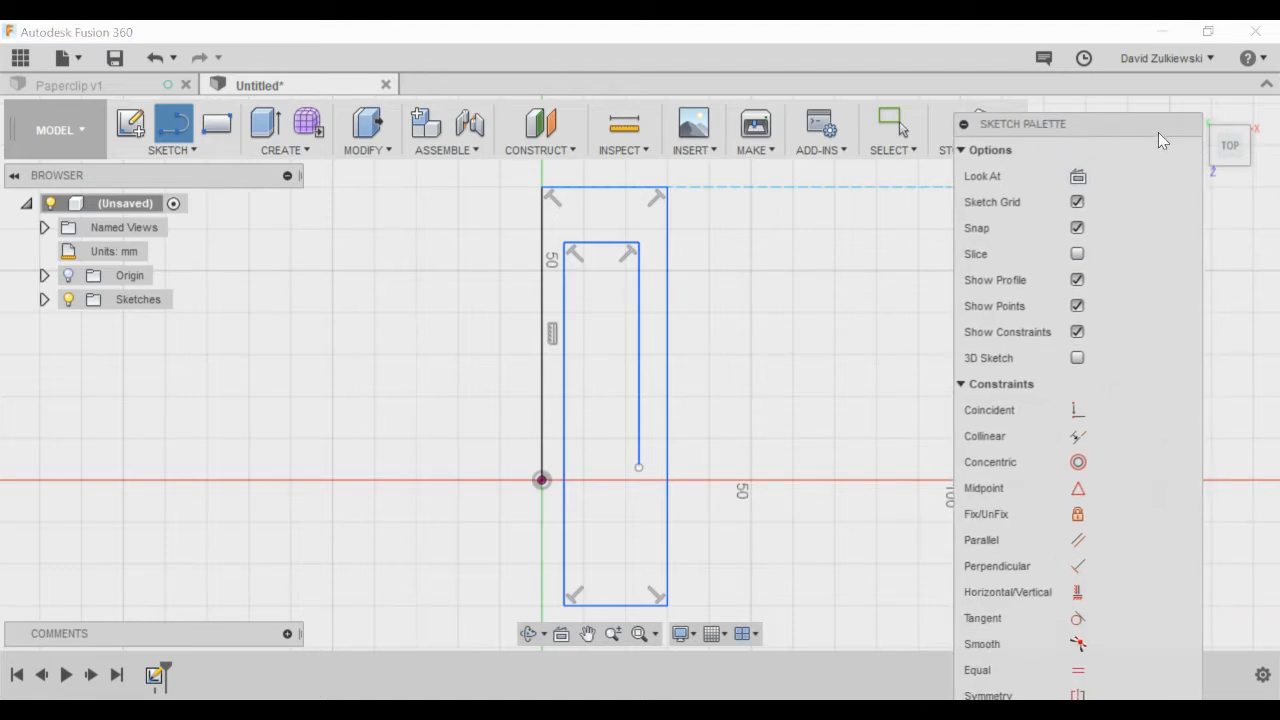
pyautogui.moveTo(1125, 130); pyautogui.dragTo(1163, 234)
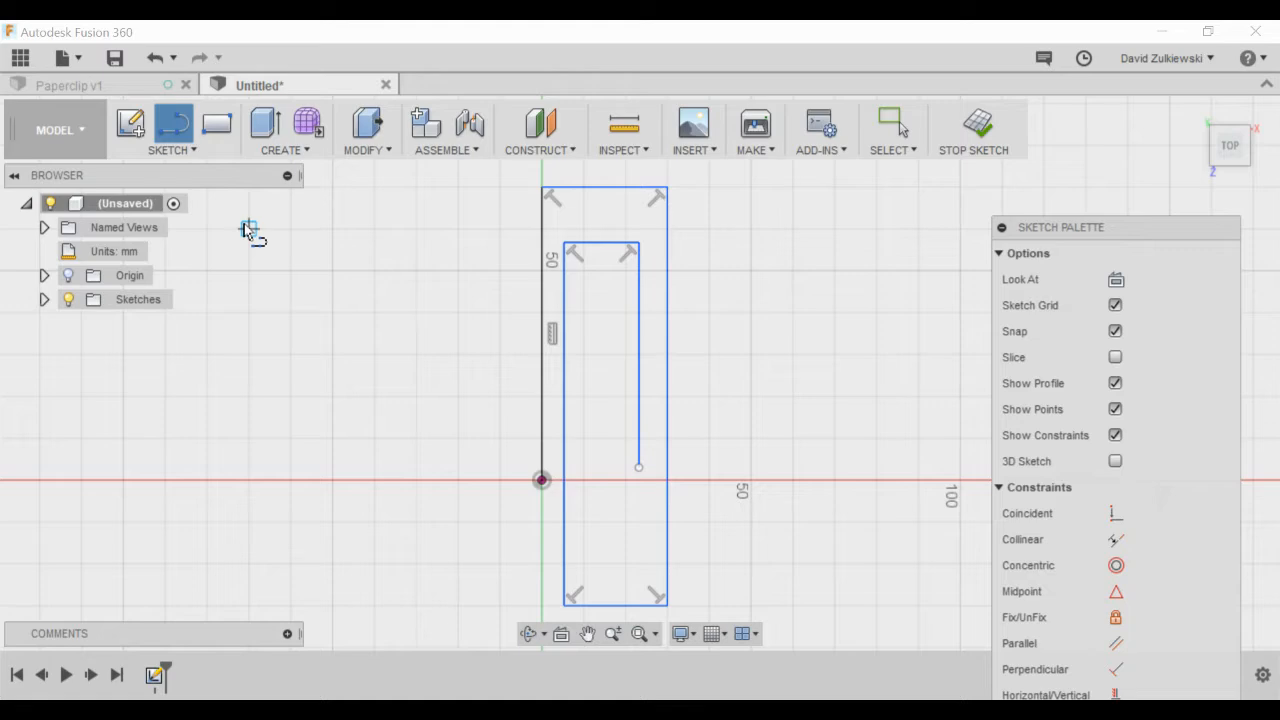
# - Dimension the vertical line that starts at the origin to 40 mm
pyautogui.click(176, 150)
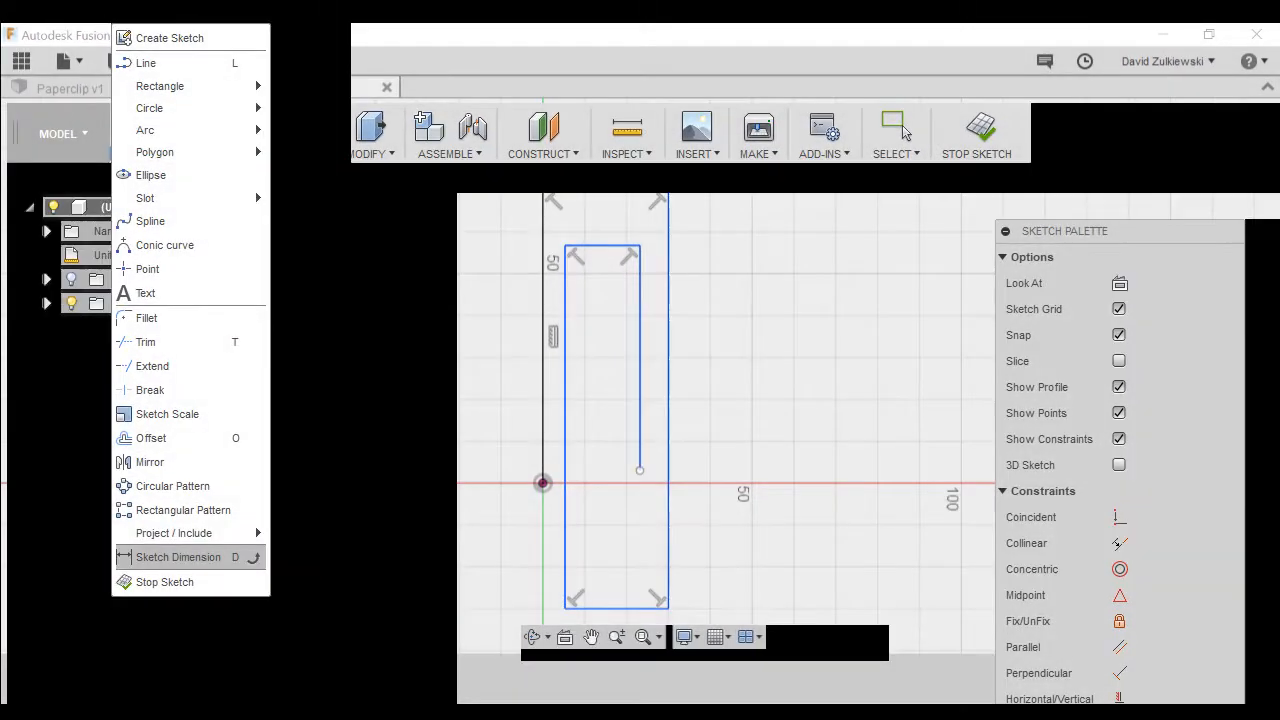
pyautogui.click(178, 557)
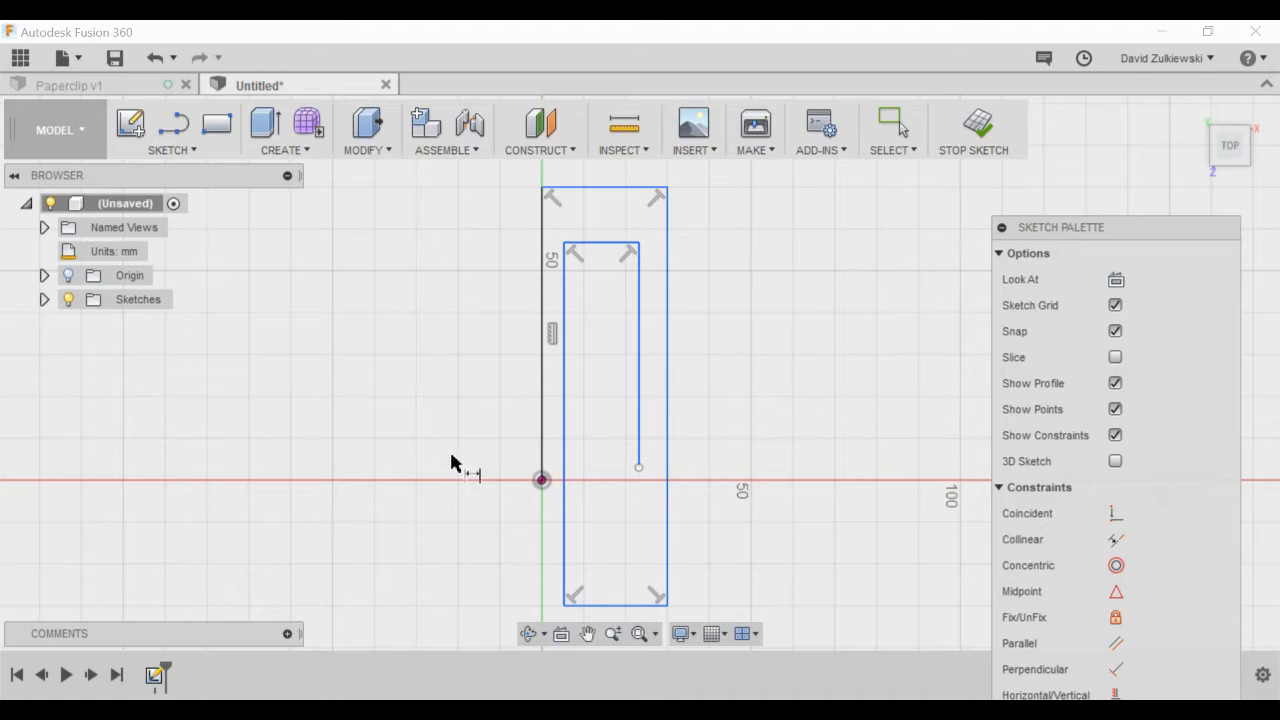
pyautogui.click(541, 395)
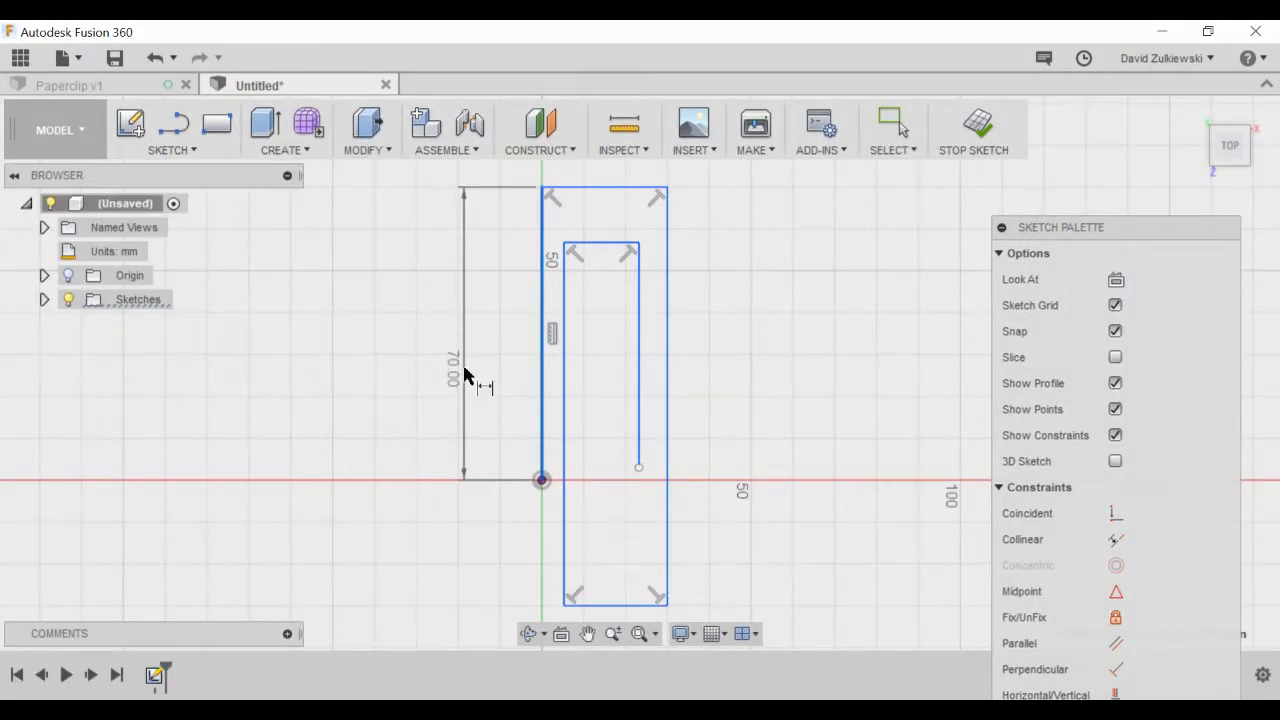
pyautogui.click(478, 372)
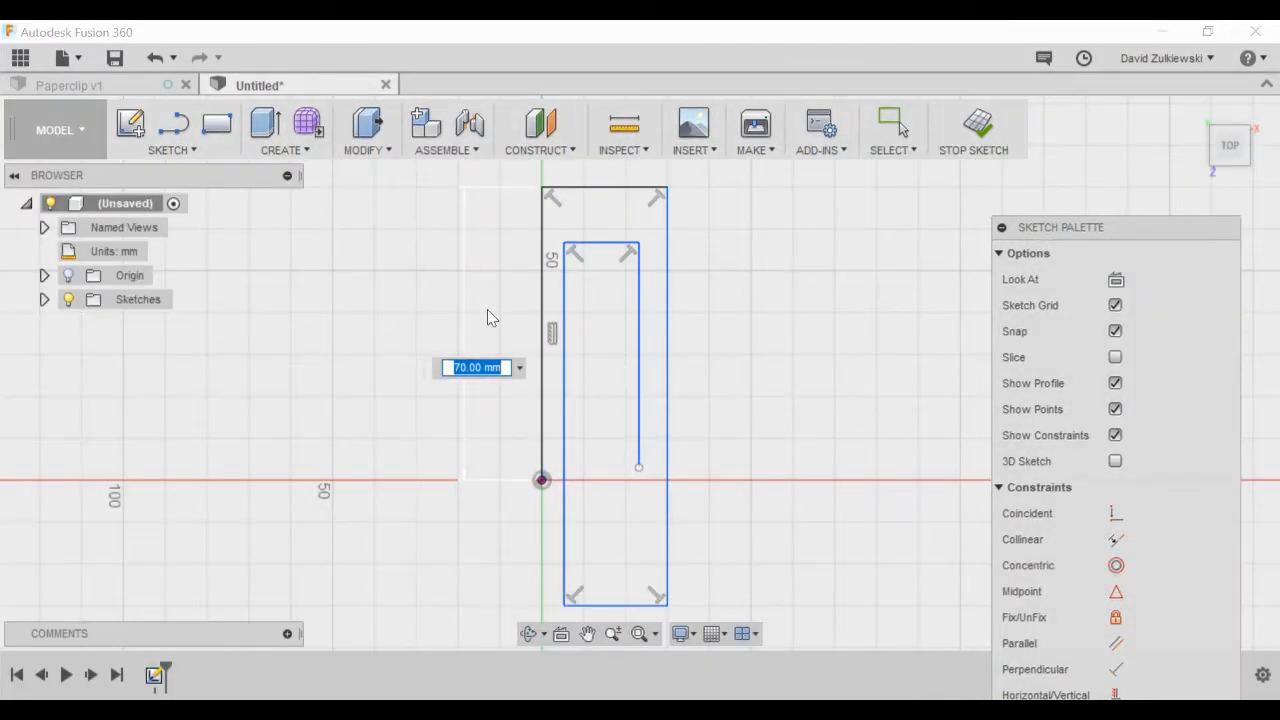
pyautogui.write('40')
pyautogui.press('Return')
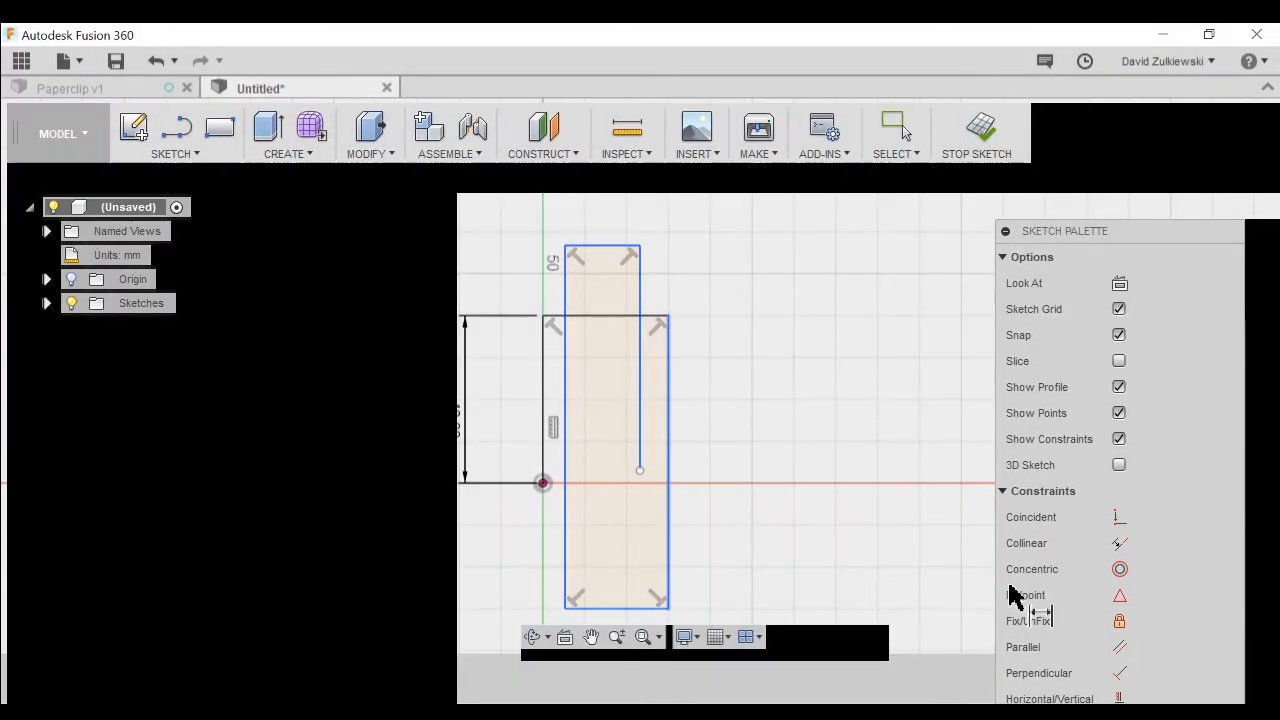
# - Dimension the outer right vertical line to 60 mm and the long inner vertical line to 44 mm
pyautogui.click(670, 390)
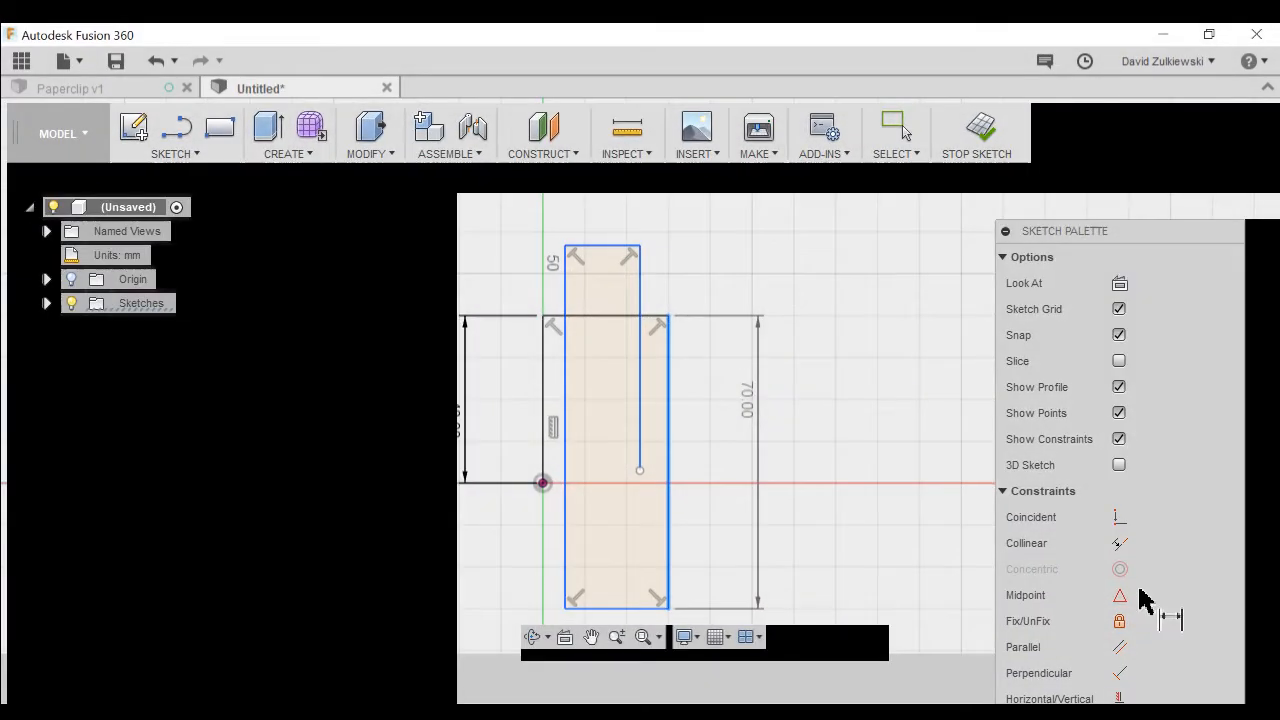
pyautogui.click(1144, 597)
pyautogui.write('60')
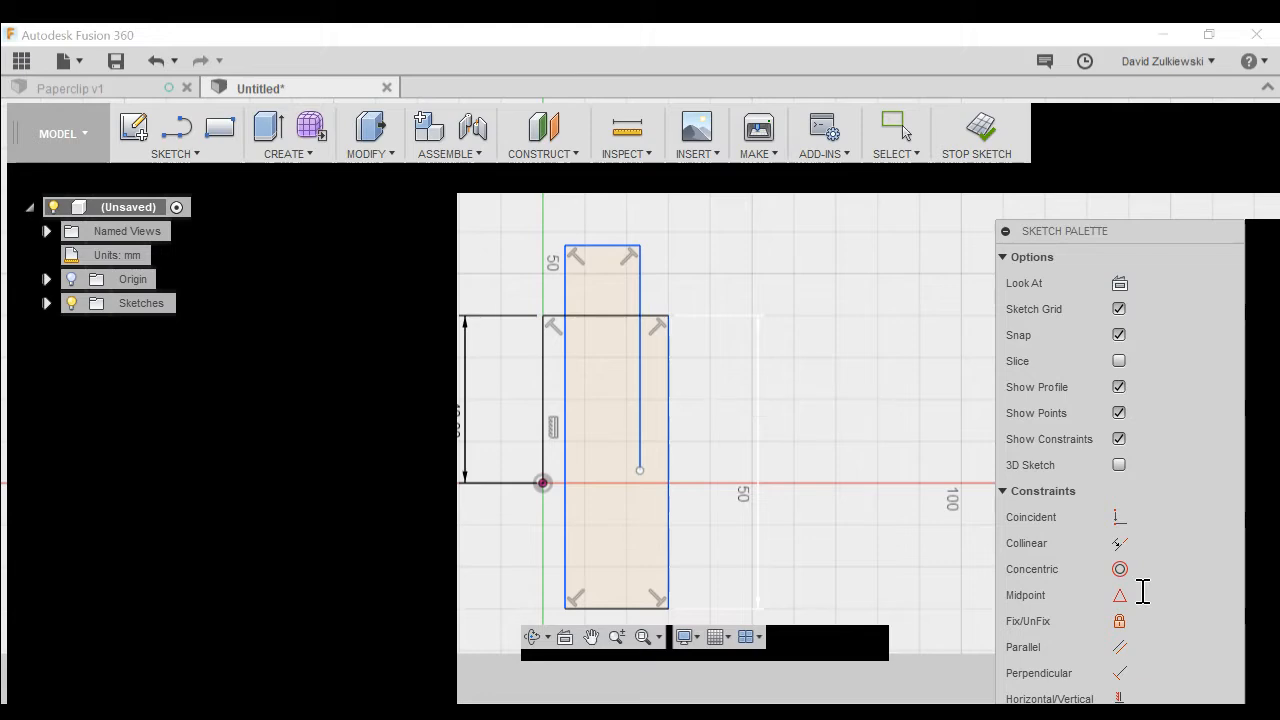
pyautogui.press('Return')
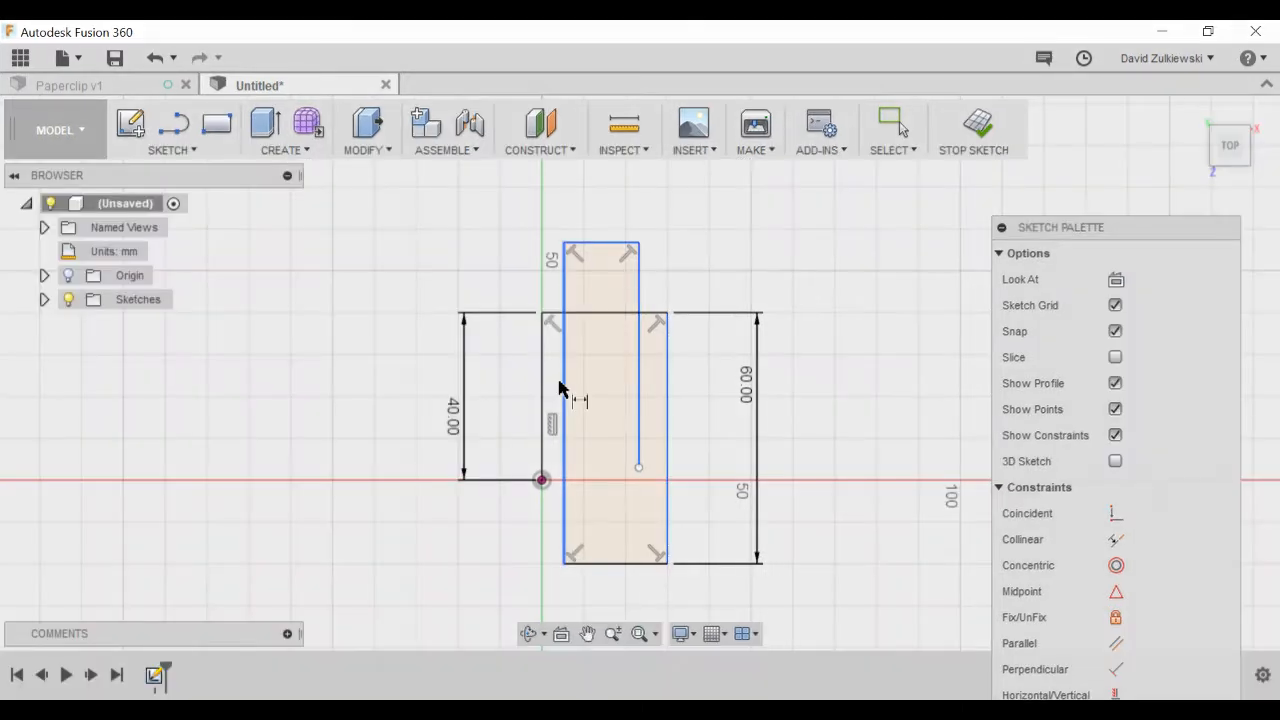
pyautogui.click(564, 390)
pyautogui.click(497, 387)
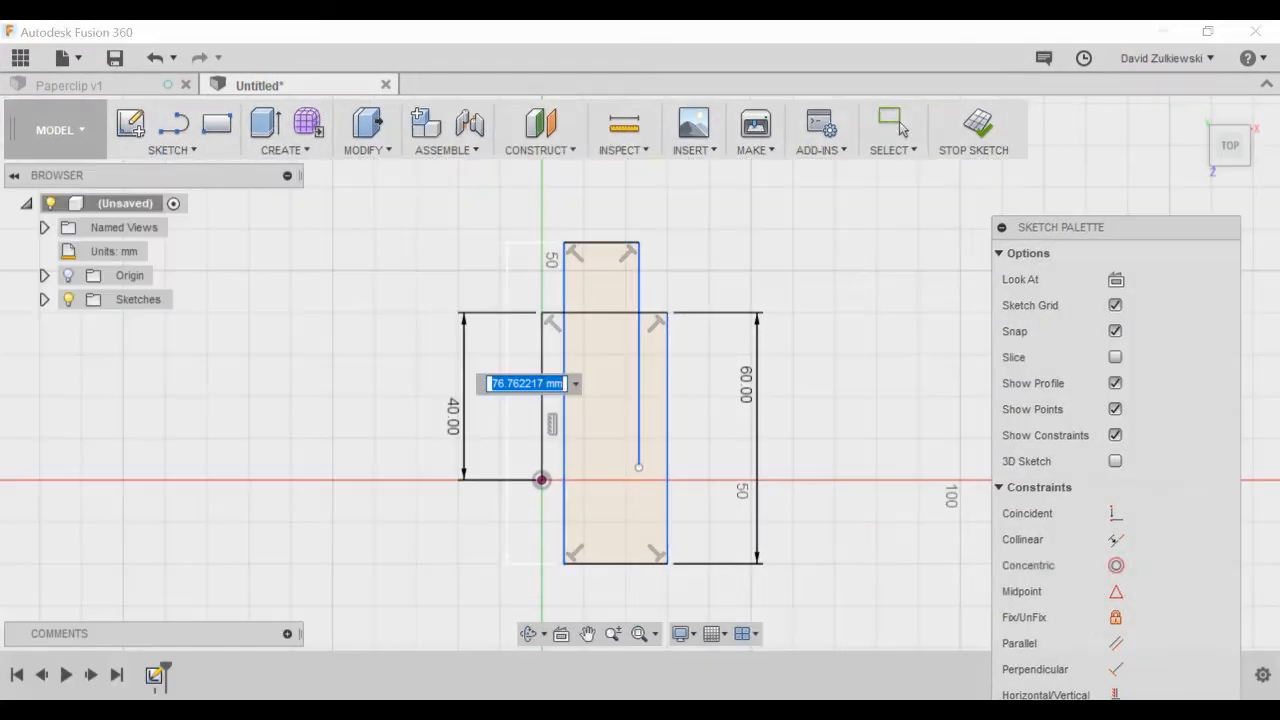
pyautogui.write('44')
pyautogui.press('Return')
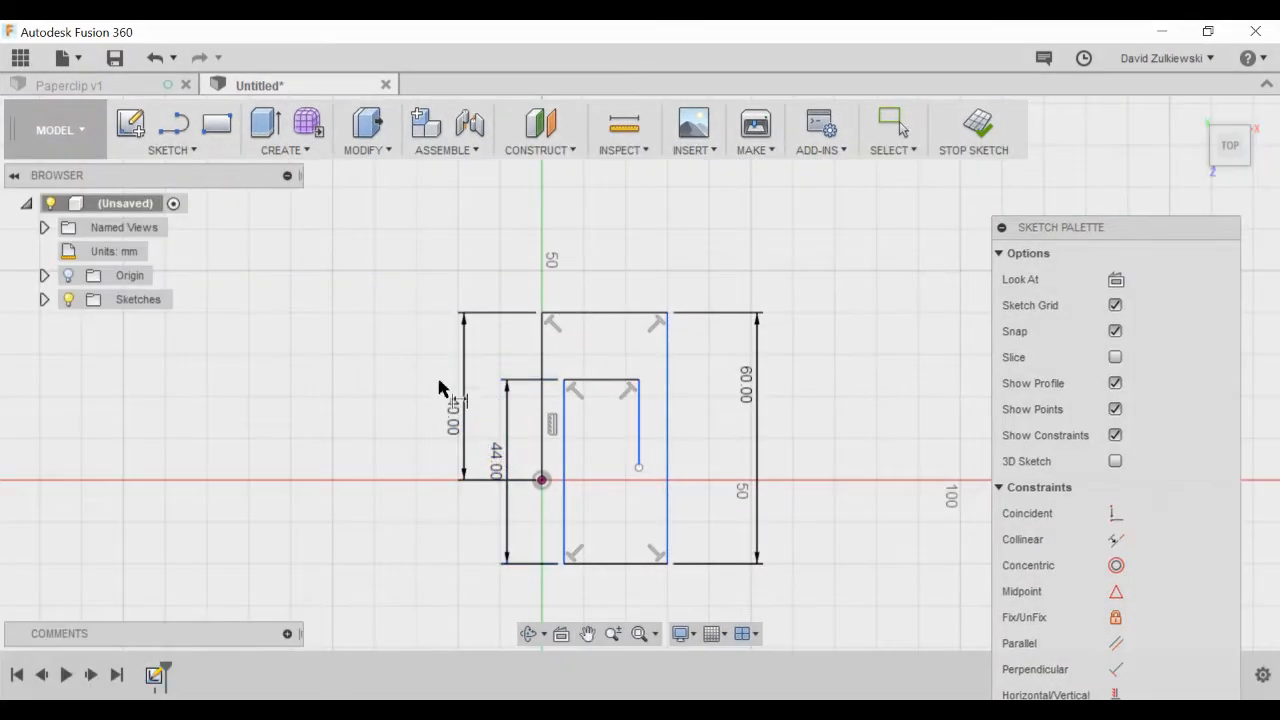
# - Dimension the outer top horizontal line to 14 mm
pyautogui.click(609, 313)
pyautogui.click(608, 248)
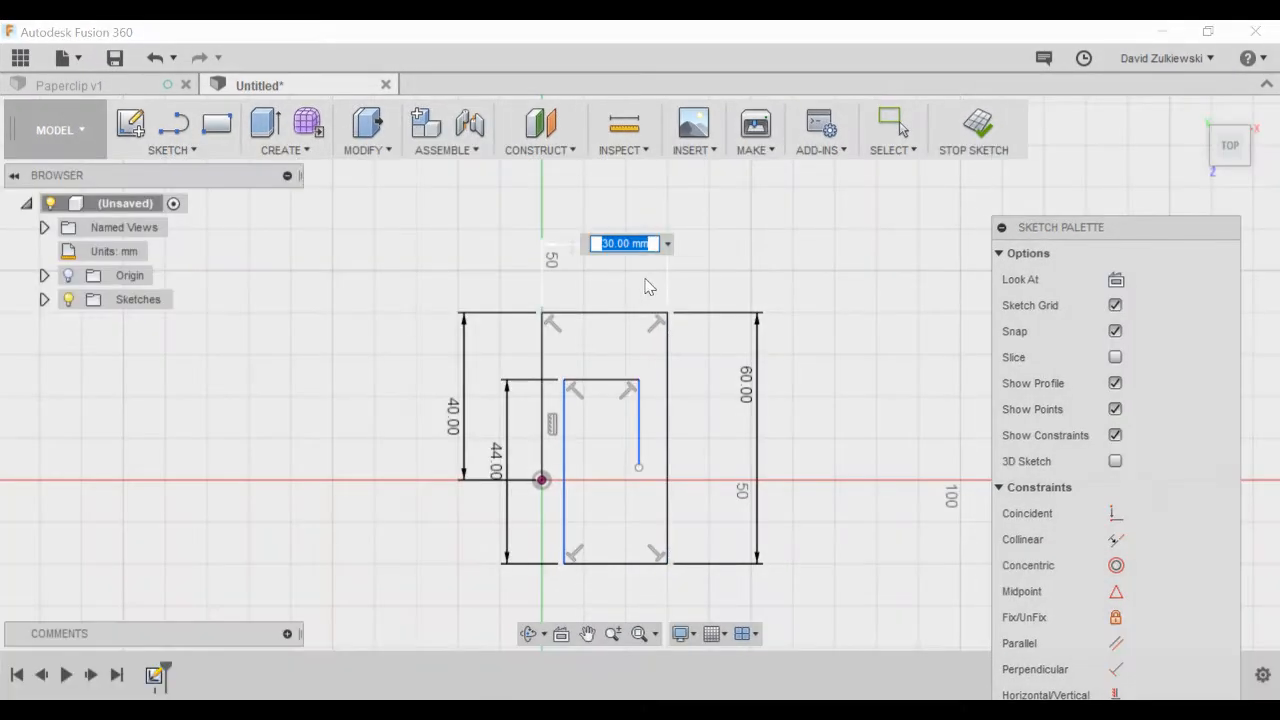
pyautogui.write('14')
pyautogui.press('Return')
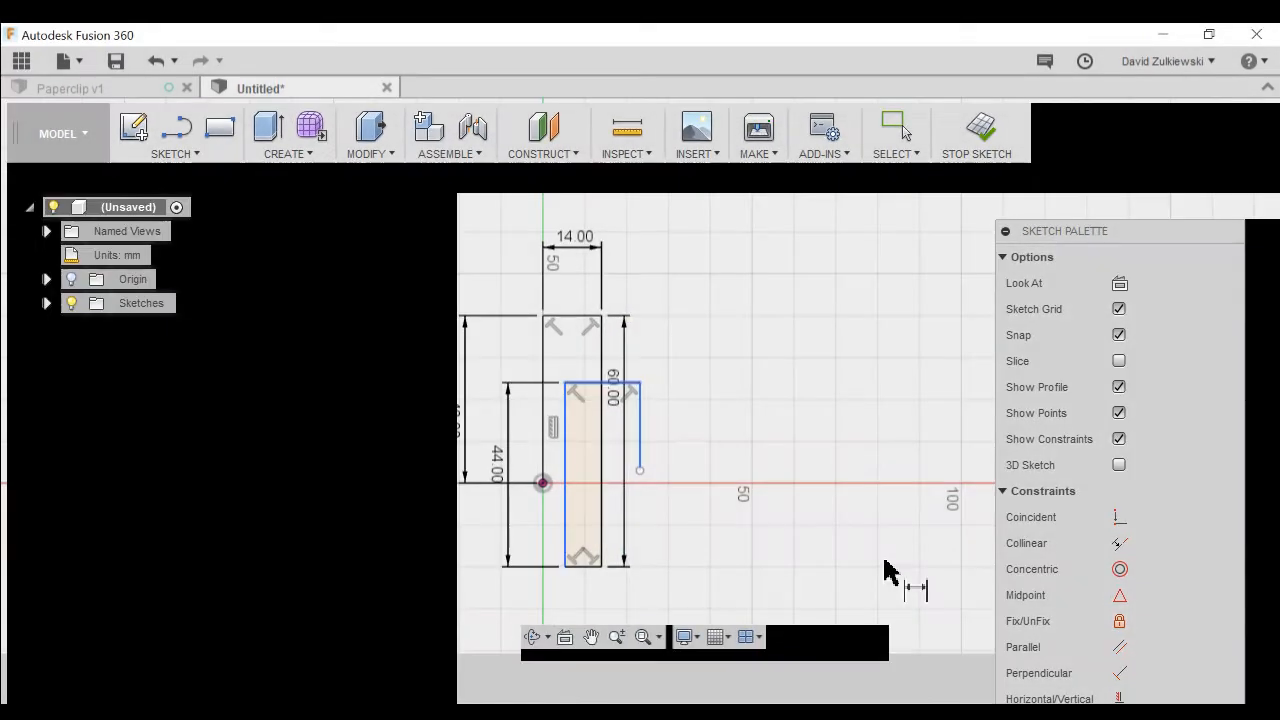
# - Dimension the inner top horizontal line to 8 mm
pyautogui.click(605, 382)
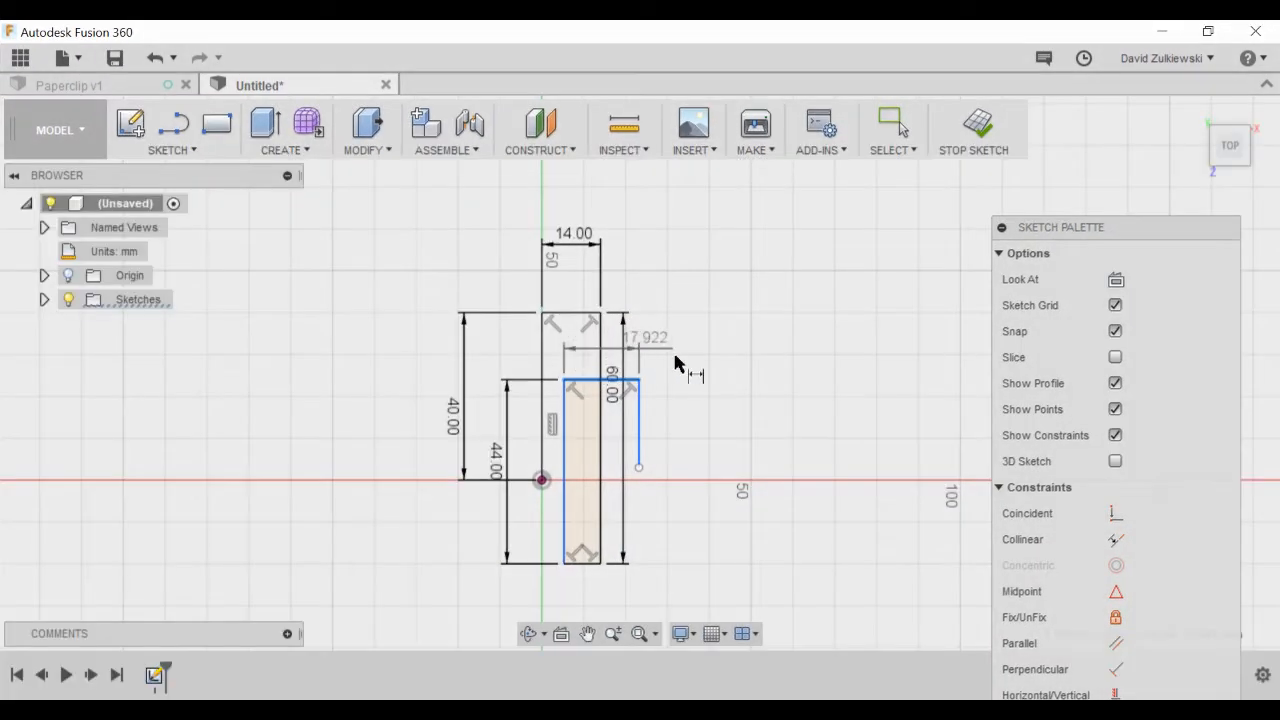
pyautogui.click(677, 360)
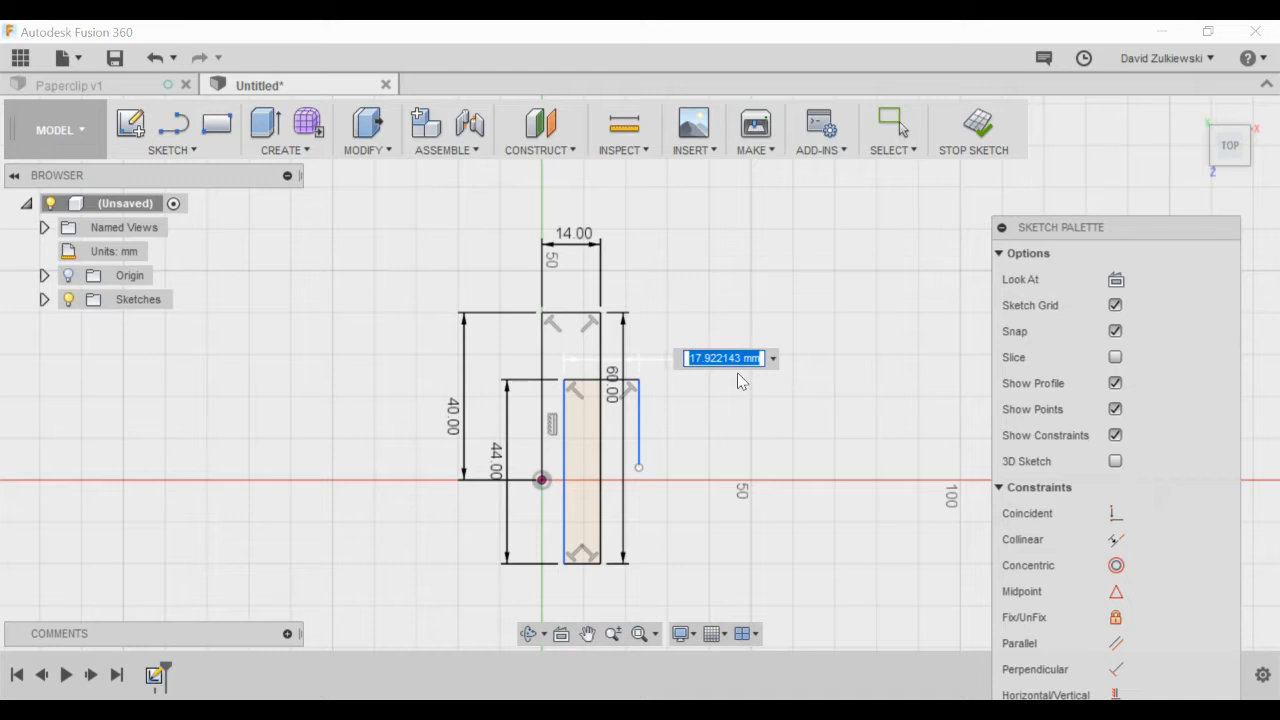
pyautogui.write('8')
pyautogui.press('Return')
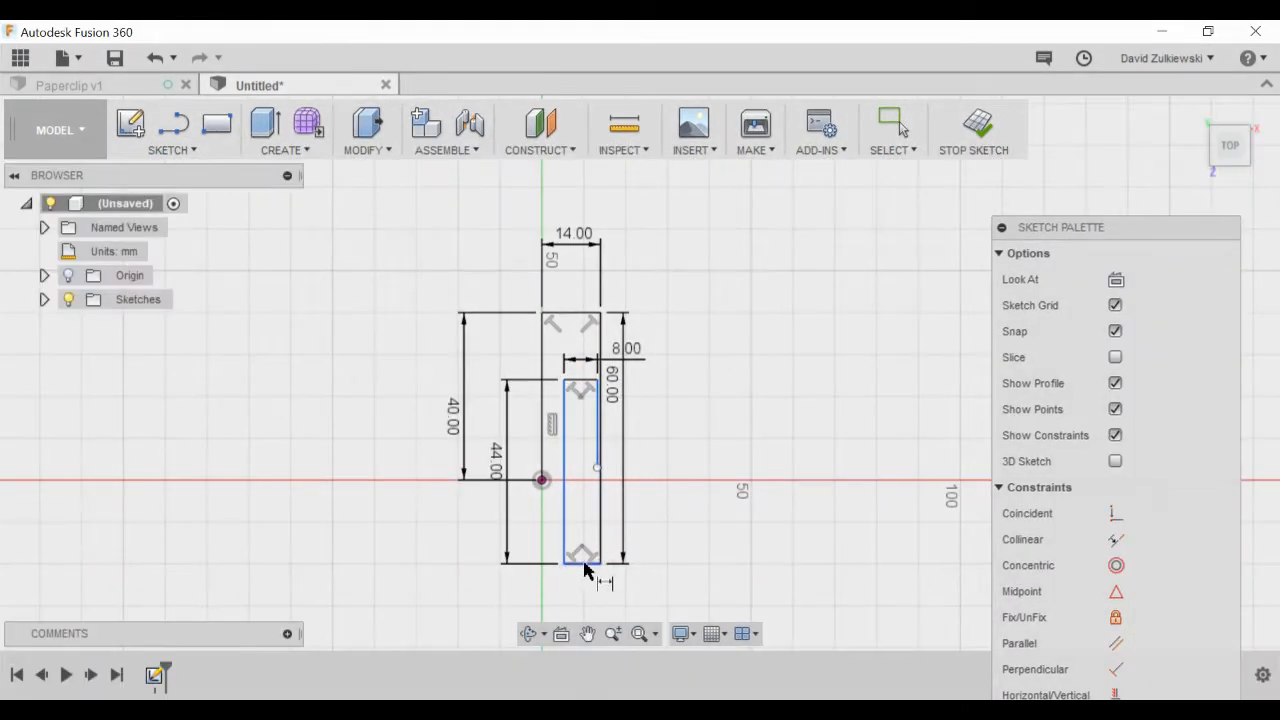
# - Dimension the bottom horizontal line to 11 mm
pyautogui.click(583, 563)
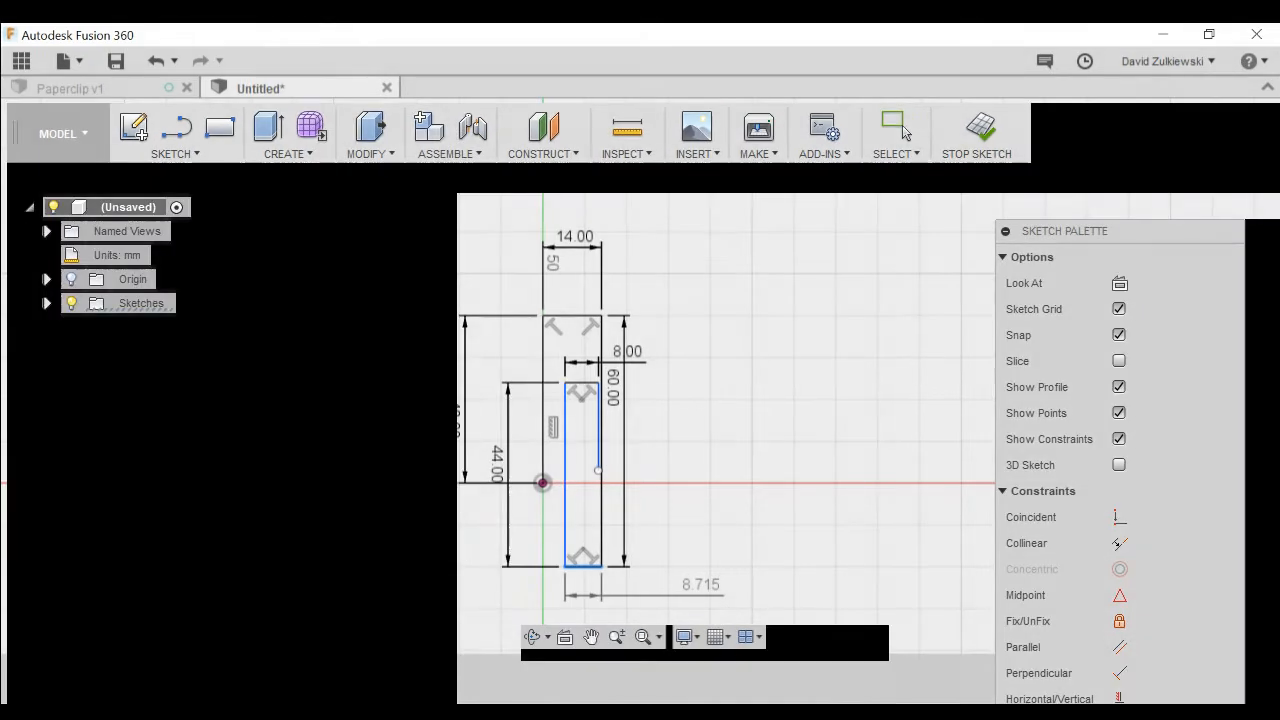
pyautogui.click(696, 585)
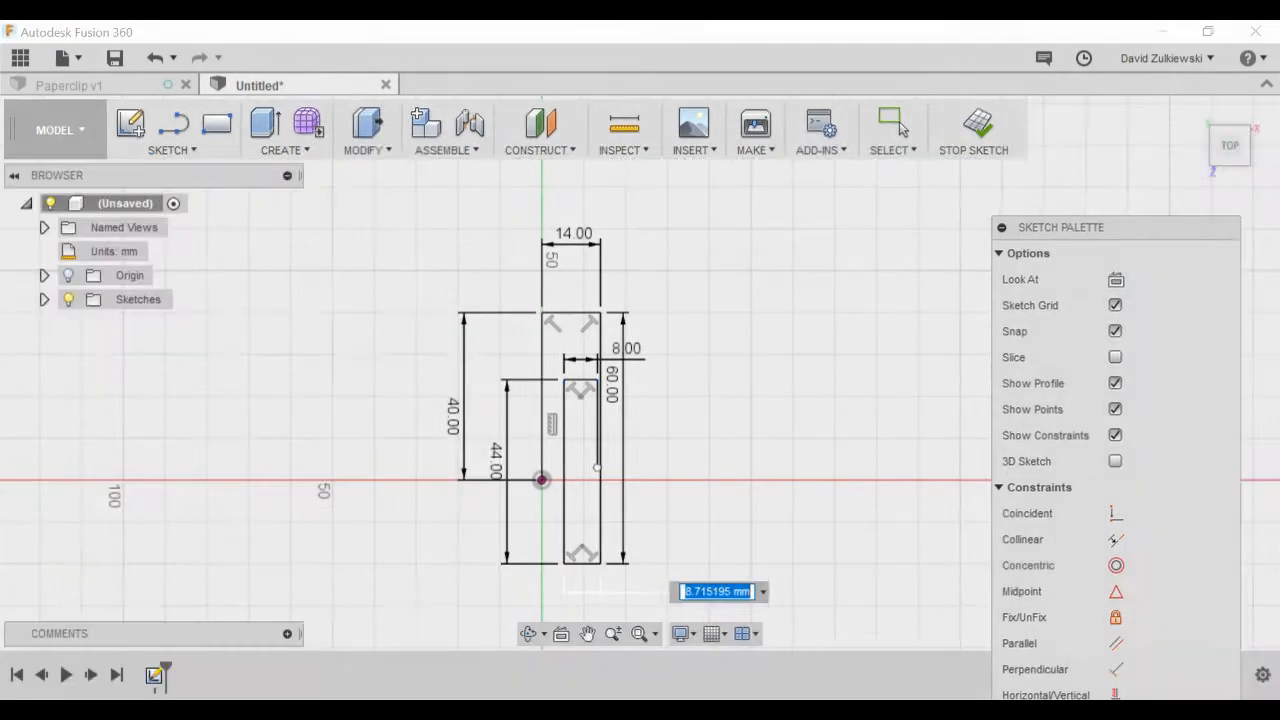
pyautogui.write('11')
pyautogui.press('Return')
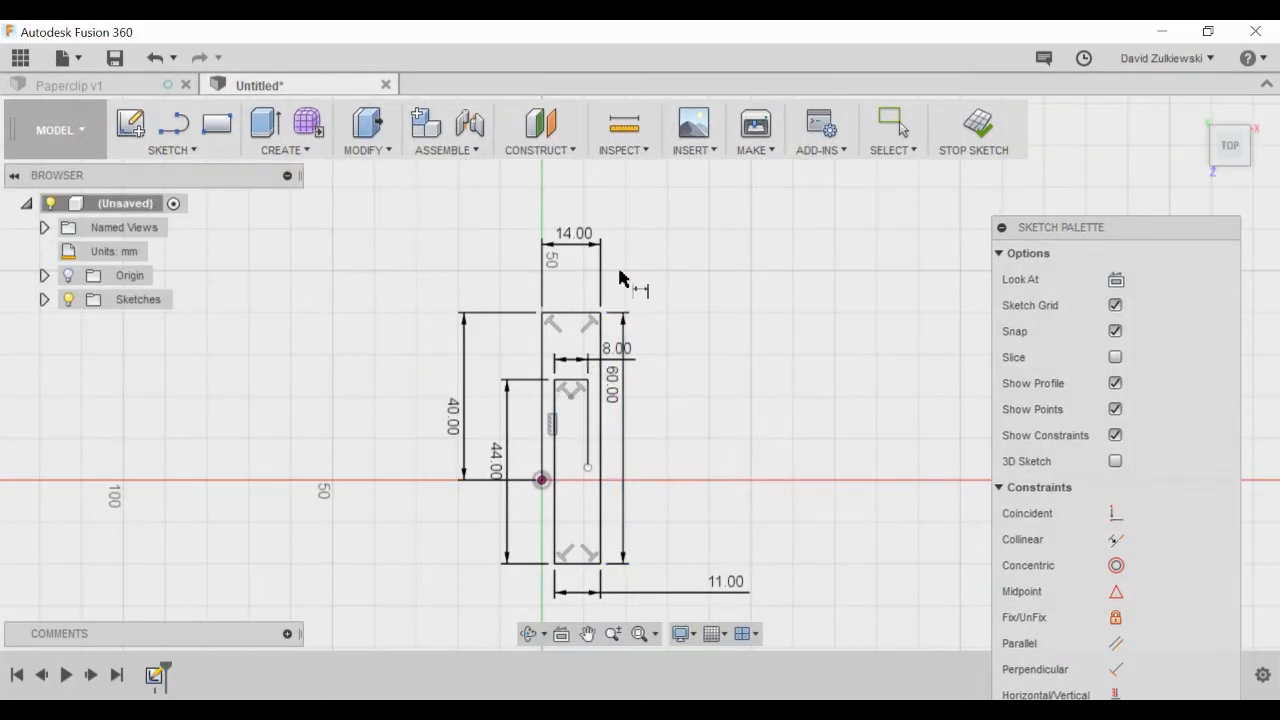
pyautogui.press('Escape')
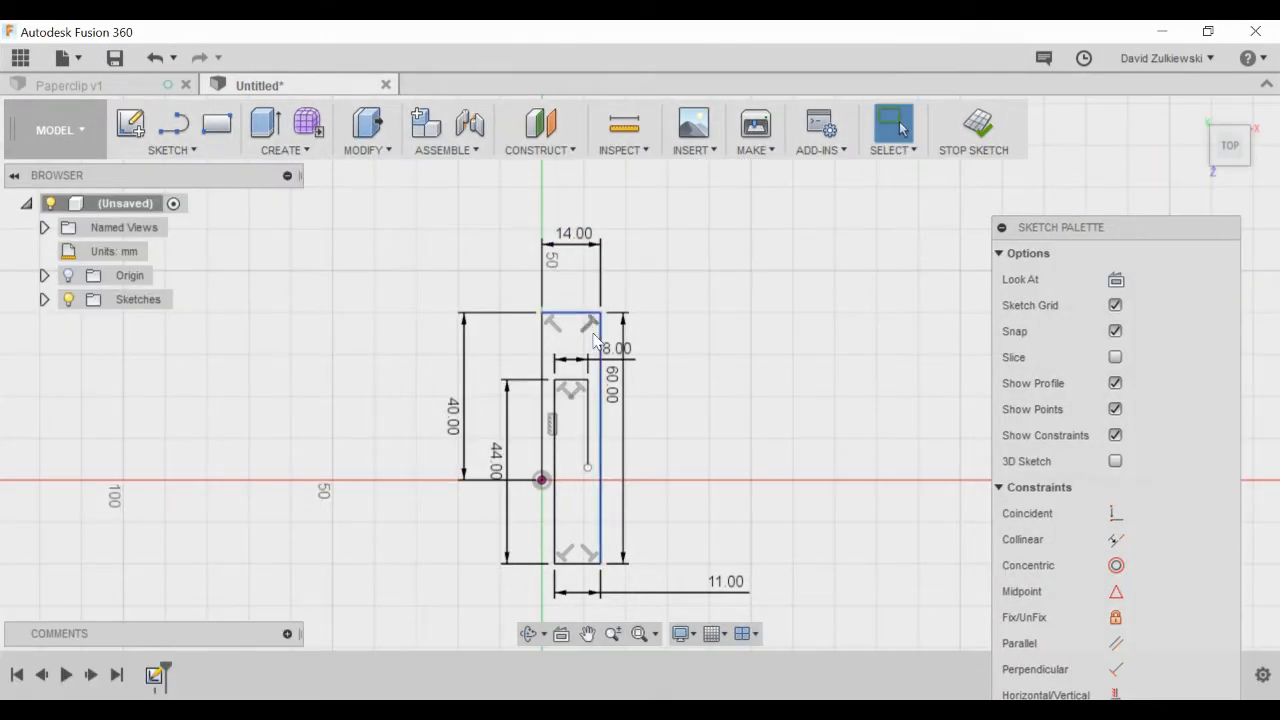
# - Reposition the 40, 44, 60, 11, 8 and 14 mm dimension labels around the sketch so they sit clear of the wire path
pyautogui.moveTo(456, 420); pyautogui.dragTo(426, 270)
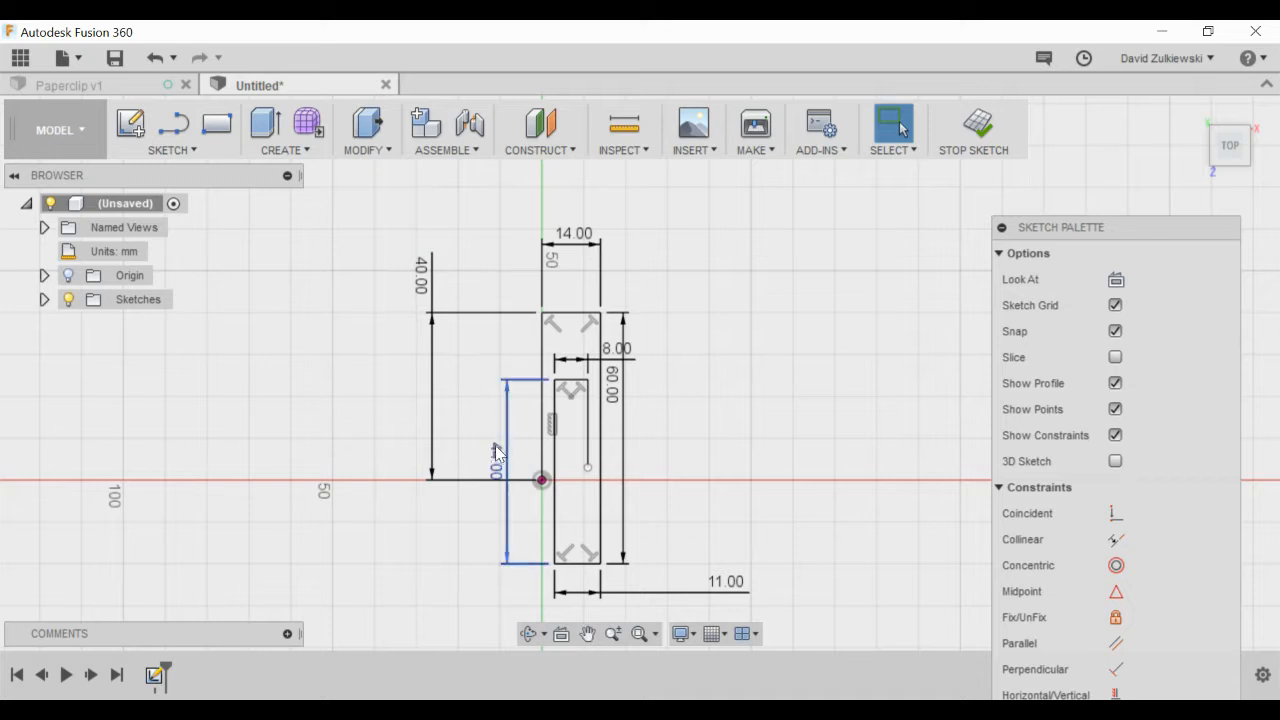
pyautogui.moveTo(490, 455); pyautogui.dragTo(468, 362)
pyautogui.moveTo(612, 378); pyautogui.dragTo(686, 297)
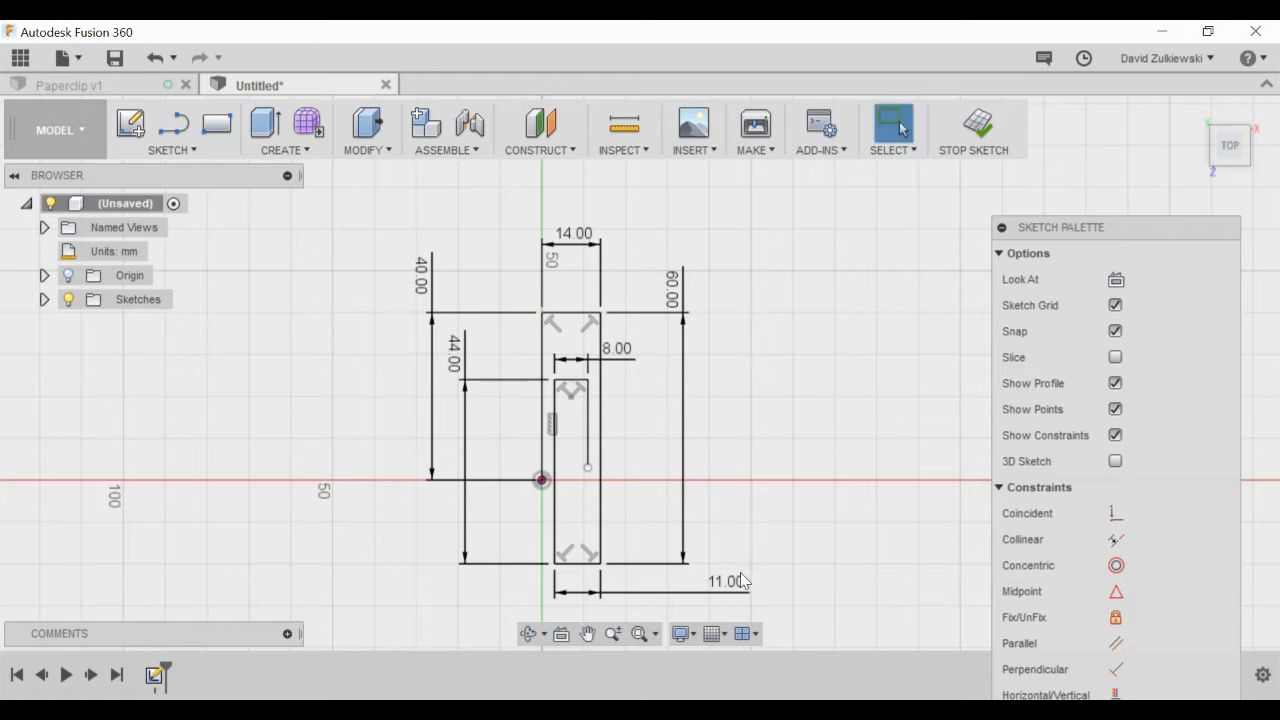
pyautogui.moveTo(740, 577); pyautogui.dragTo(645, 605)
pyautogui.moveTo(630, 352); pyautogui.dragTo(657, 362)
pyautogui.moveTo(600, 262); pyautogui.dragTo(516, 314)
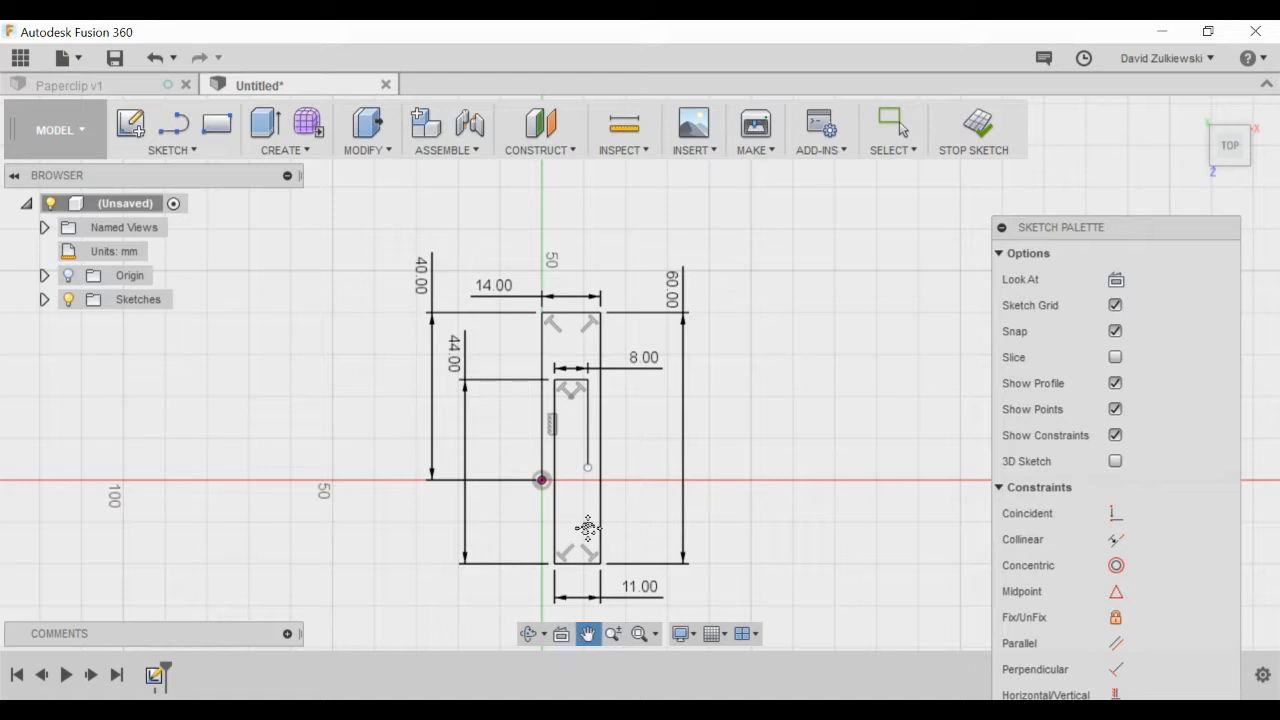
pyautogui.moveTo(589, 526); pyautogui.dragTo(587, 452)
pyautogui.scroll(2, 595, 218)
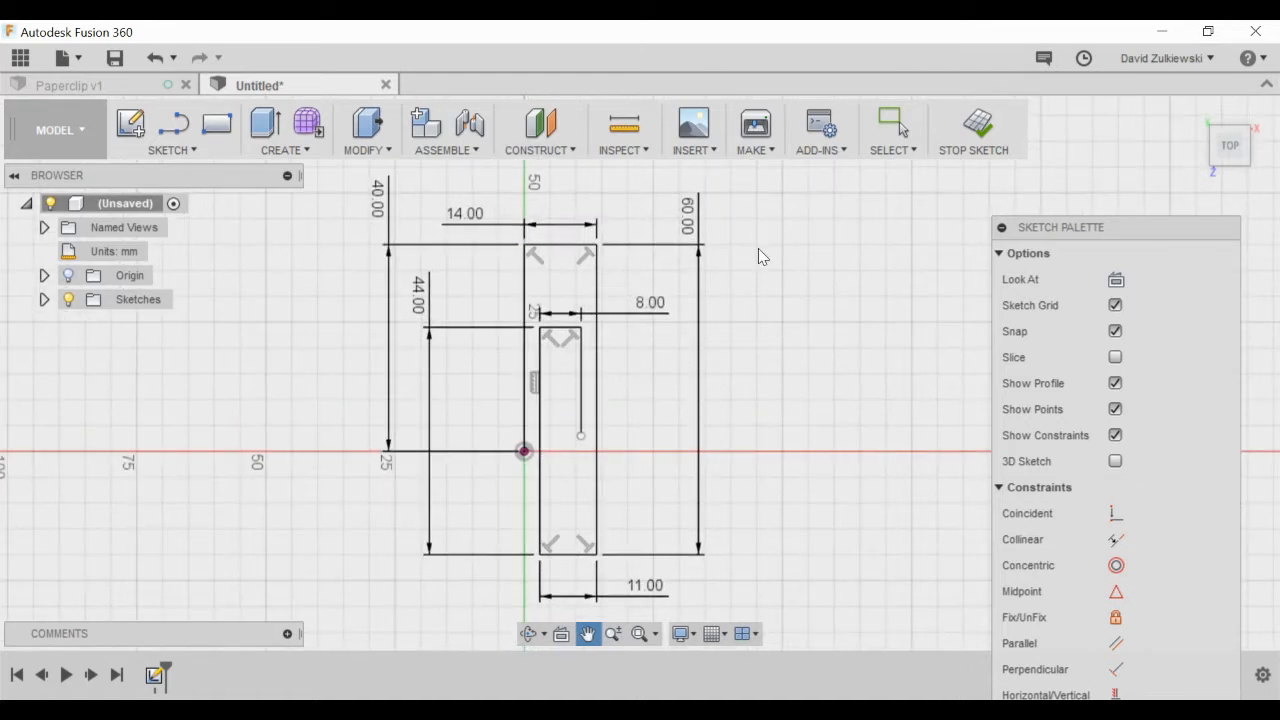
pyautogui.press('Escape')
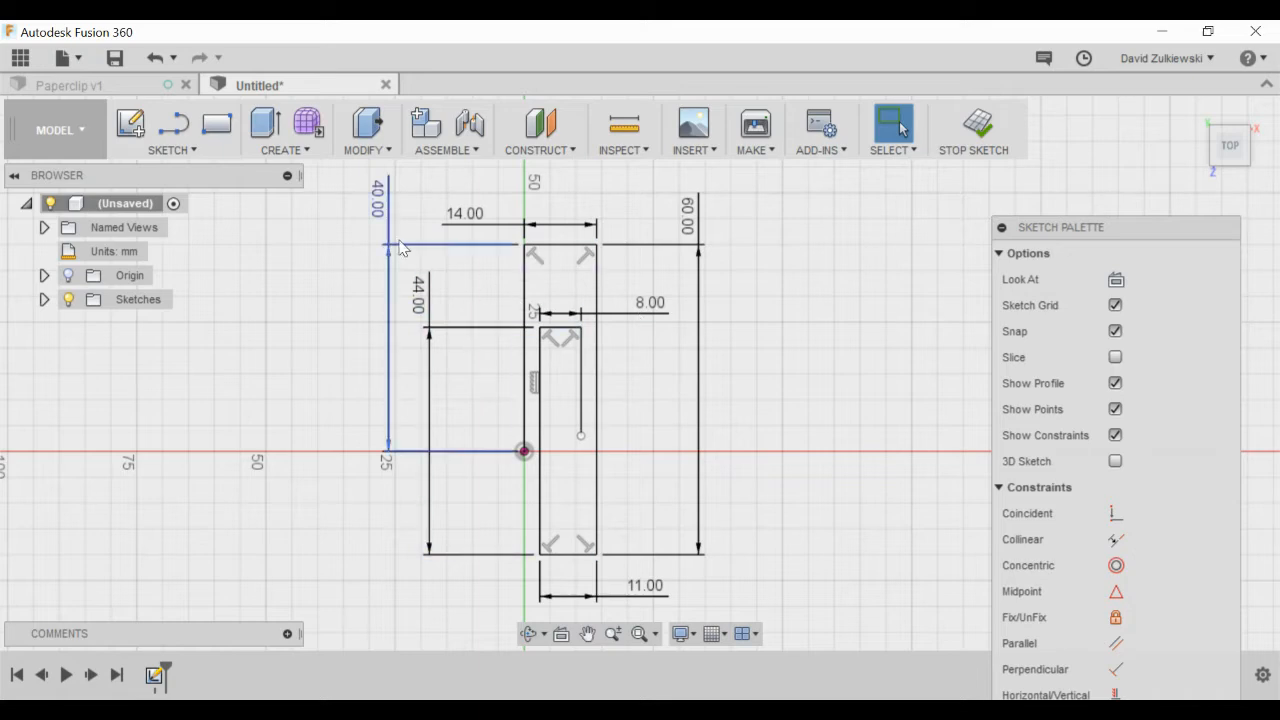
# - Fillet the upper left corner of the outer loop with a 7 mm radius
pyautogui.click(177, 150)
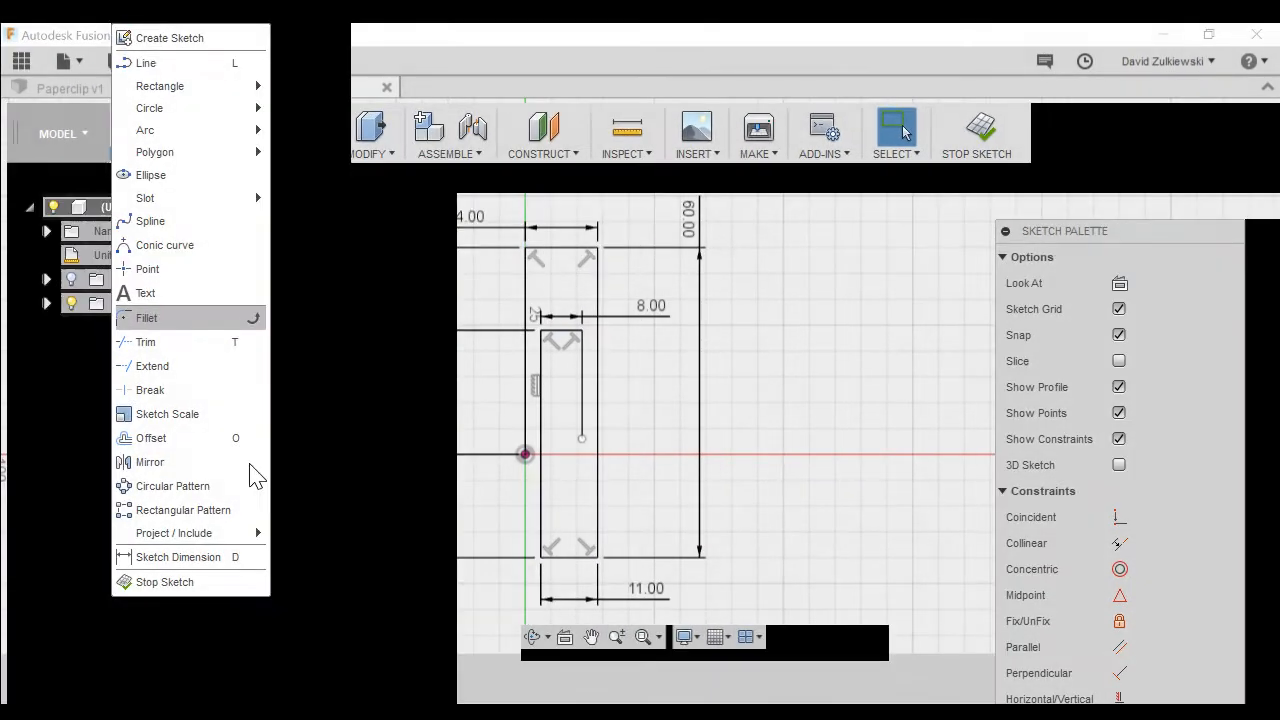
pyautogui.click(146, 318)
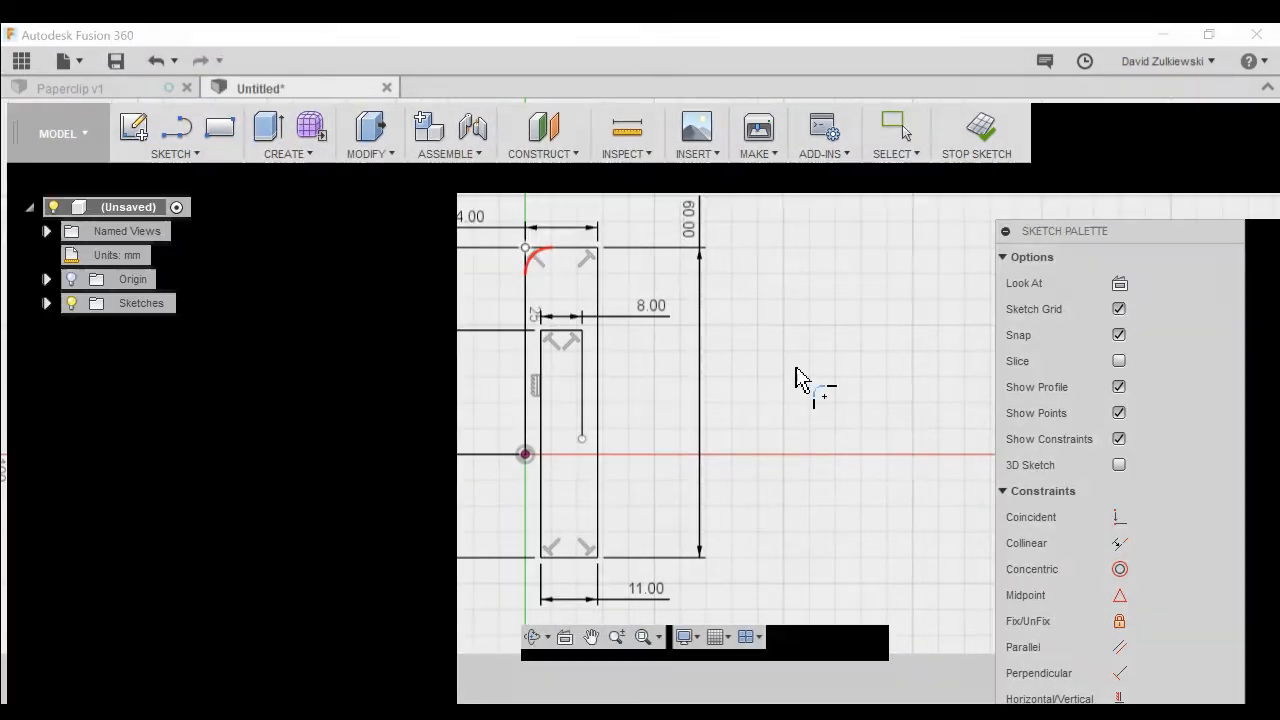
pyautogui.click(524, 243)
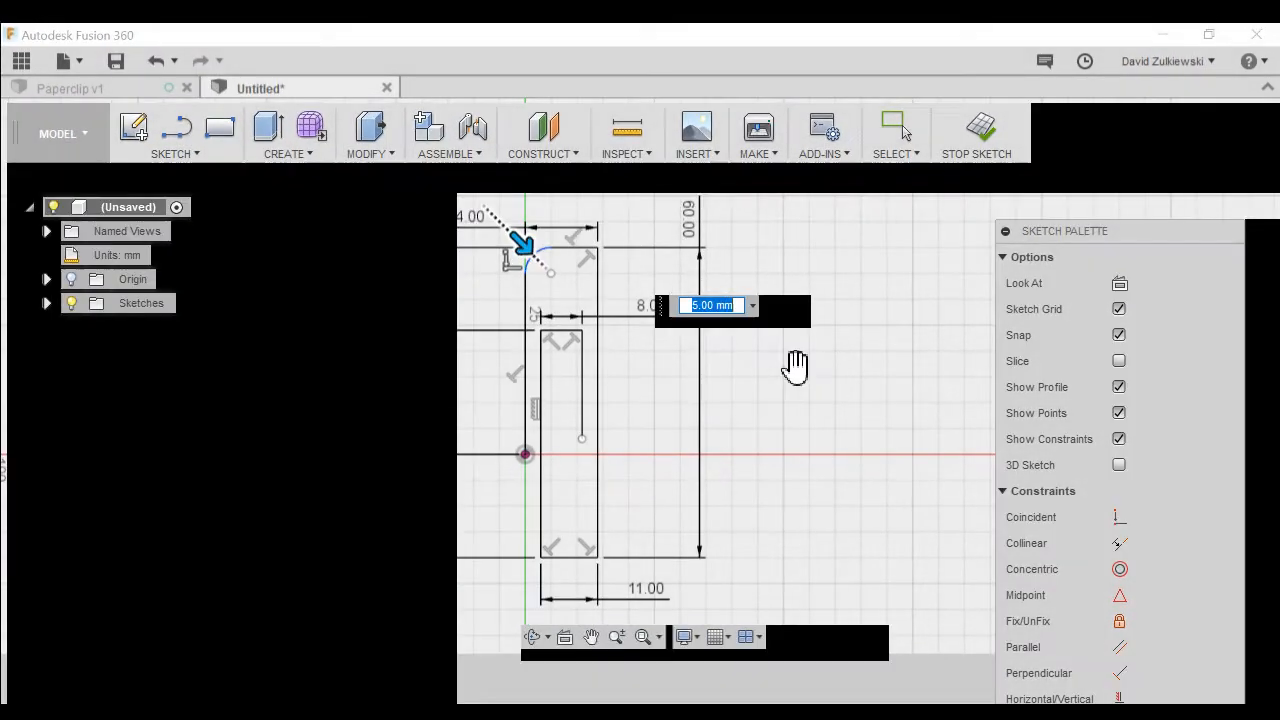
pyautogui.write('7')
pyautogui.press('Return')
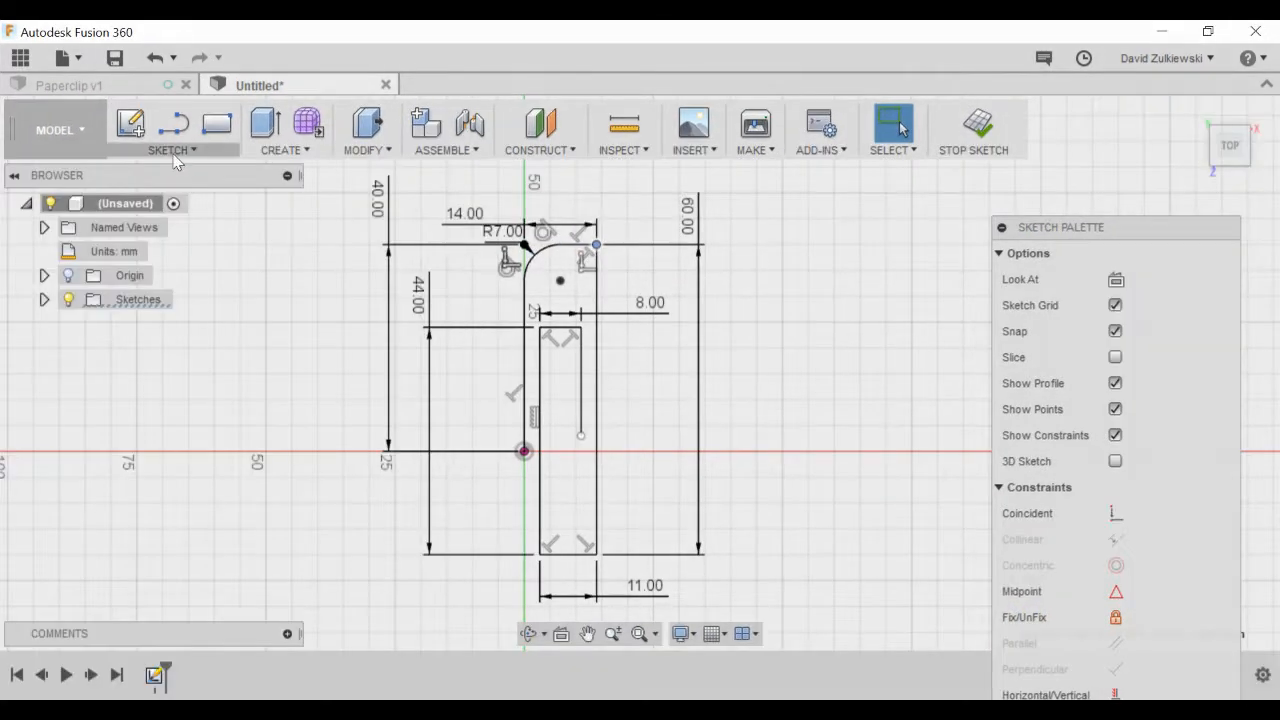
# - Fillet the upper right corner of the outer loop with a 7 mm radius
pyautogui.click(172, 150)
pyautogui.click(147, 318)
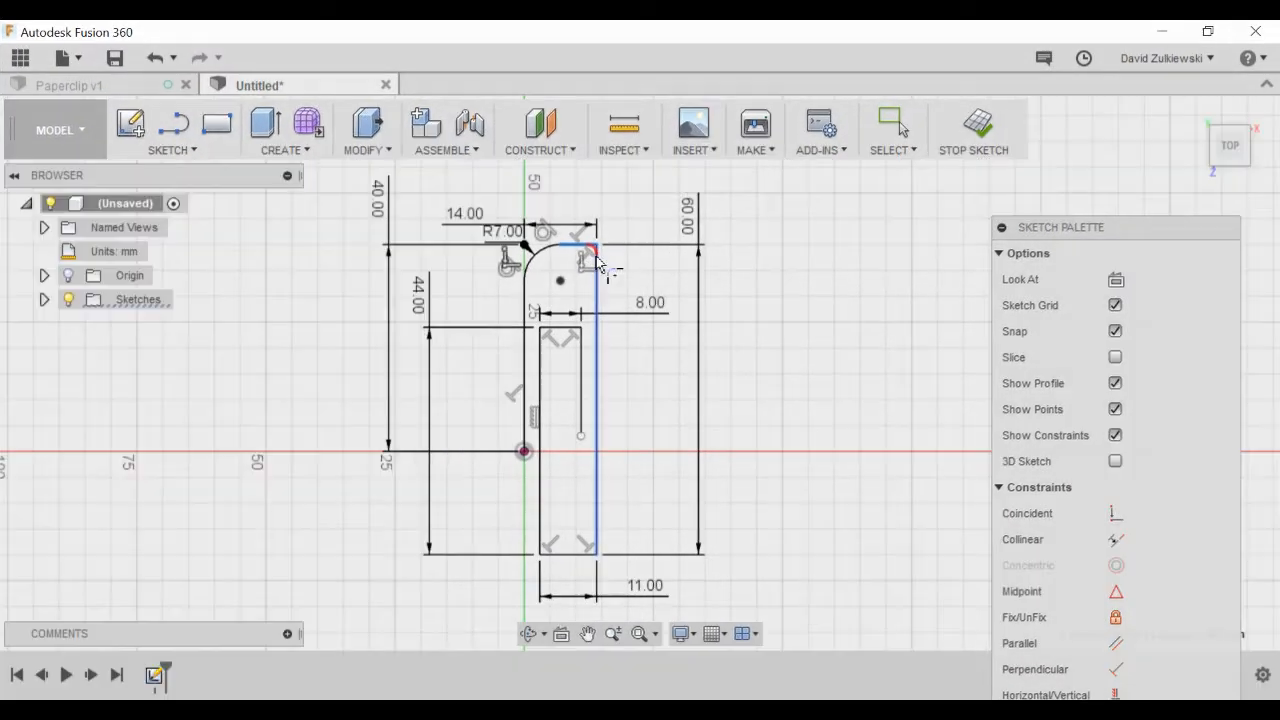
pyautogui.click(601, 263)
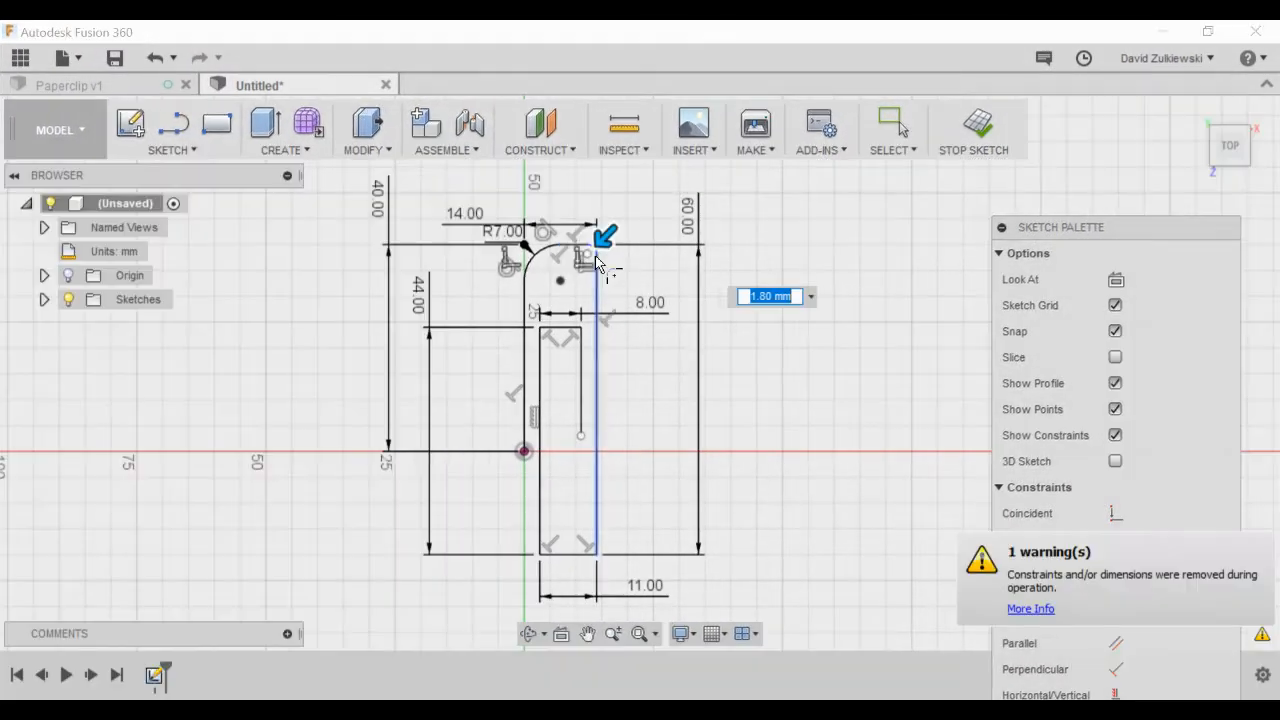
pyautogui.write('7')
pyautogui.press('Return')
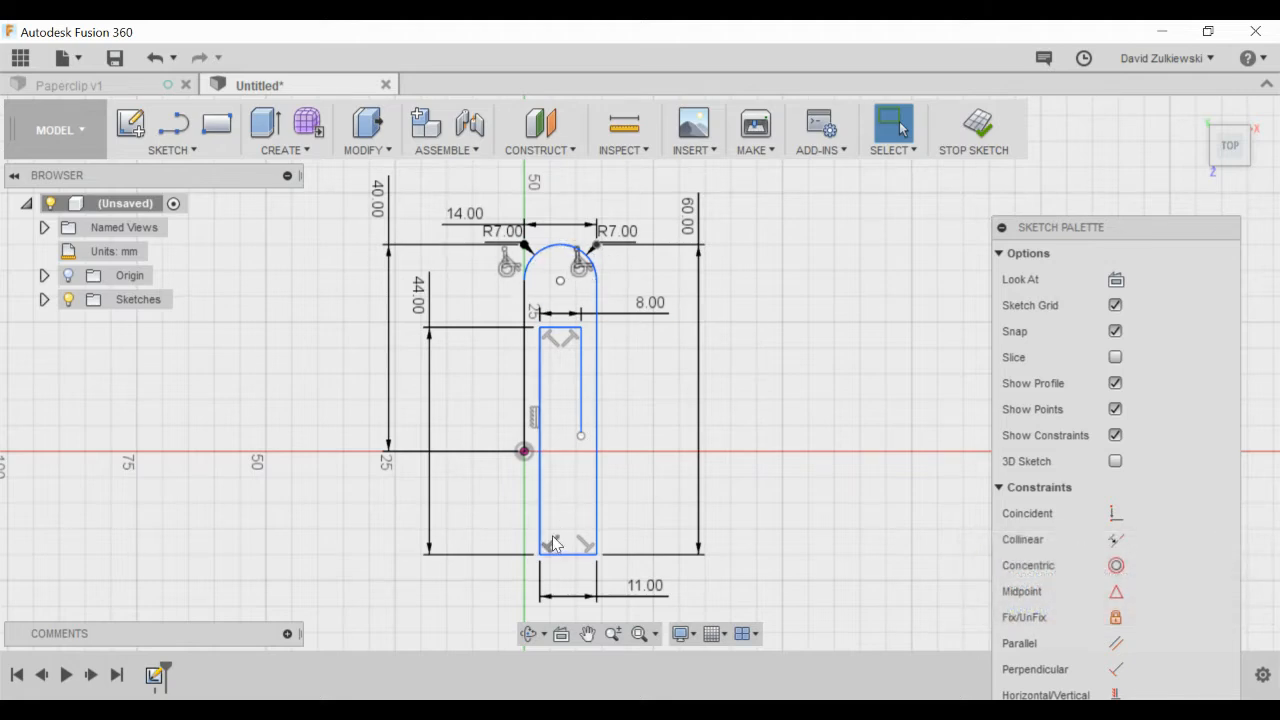
# - Fillet the lower left corner of the wire path with a 5.5 mm radius
pyautogui.click(172, 150)
pyautogui.click(150, 311)
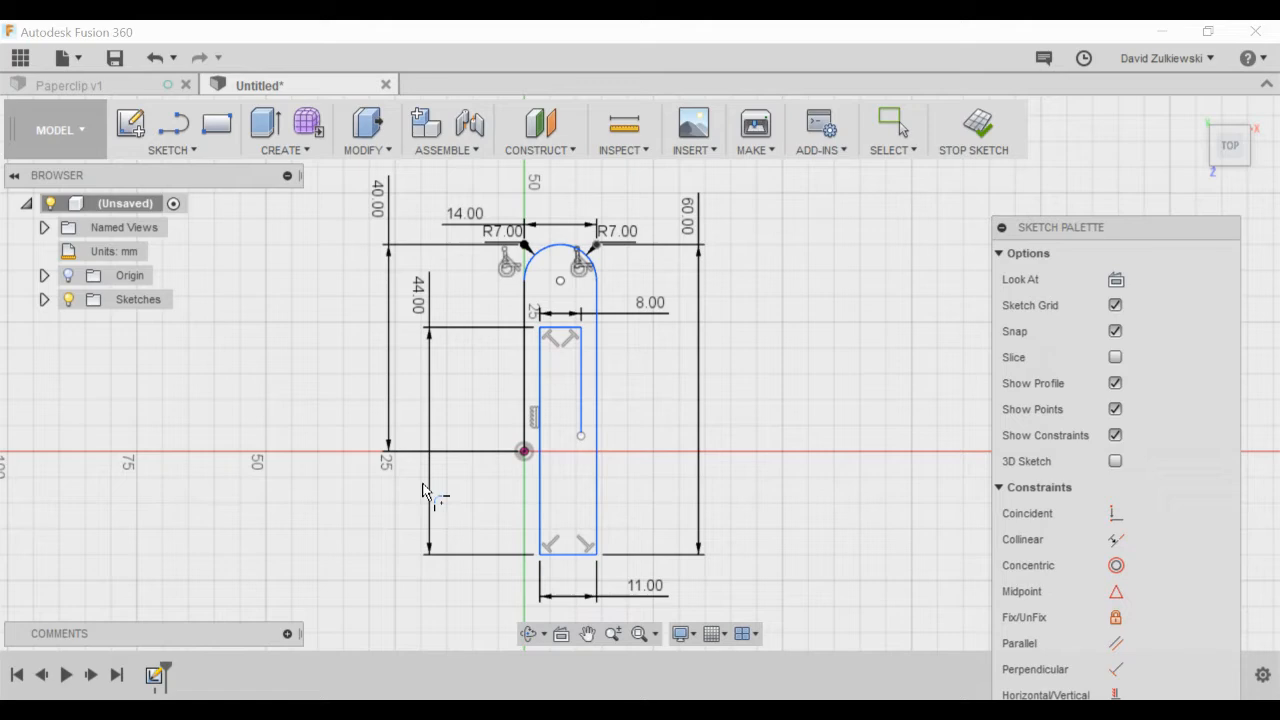
pyautogui.click(537, 549)
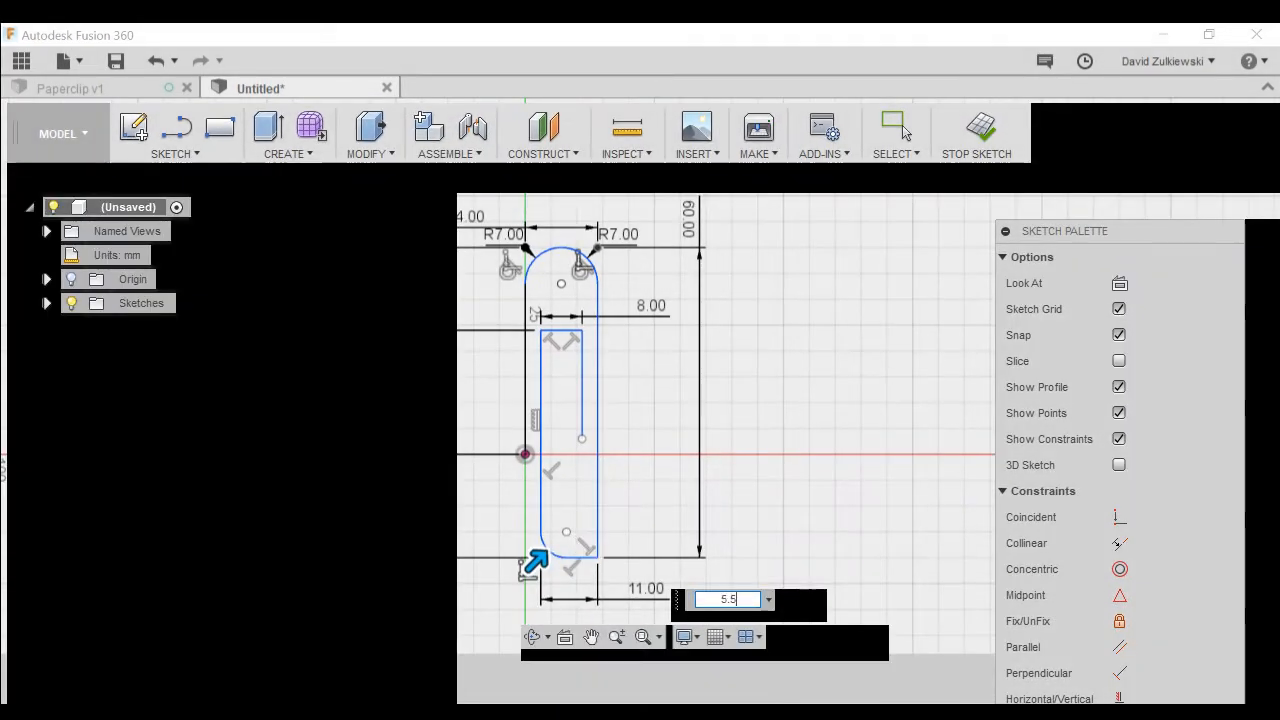
pyautogui.press('Return')
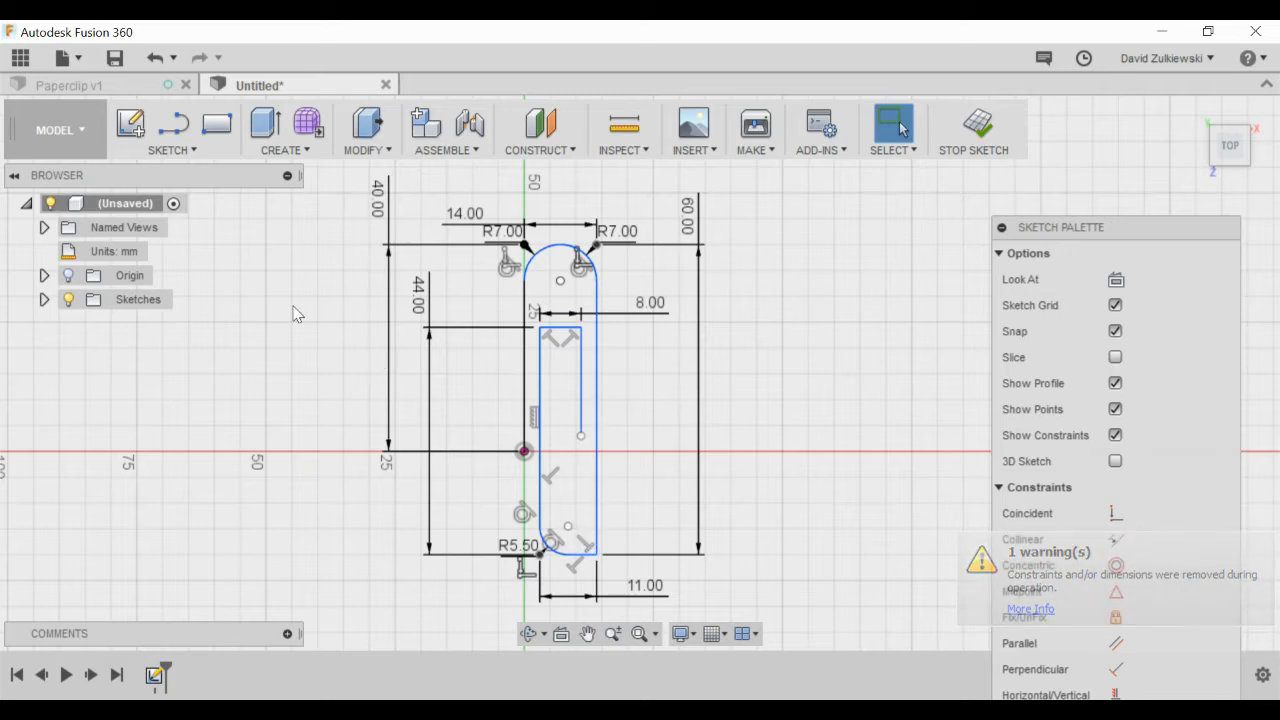
# - Fillet the lower right corner of the wire path with a 5.5 mm radius to round off the bottom bend
pyautogui.click(193, 148)
pyautogui.click(145, 314)
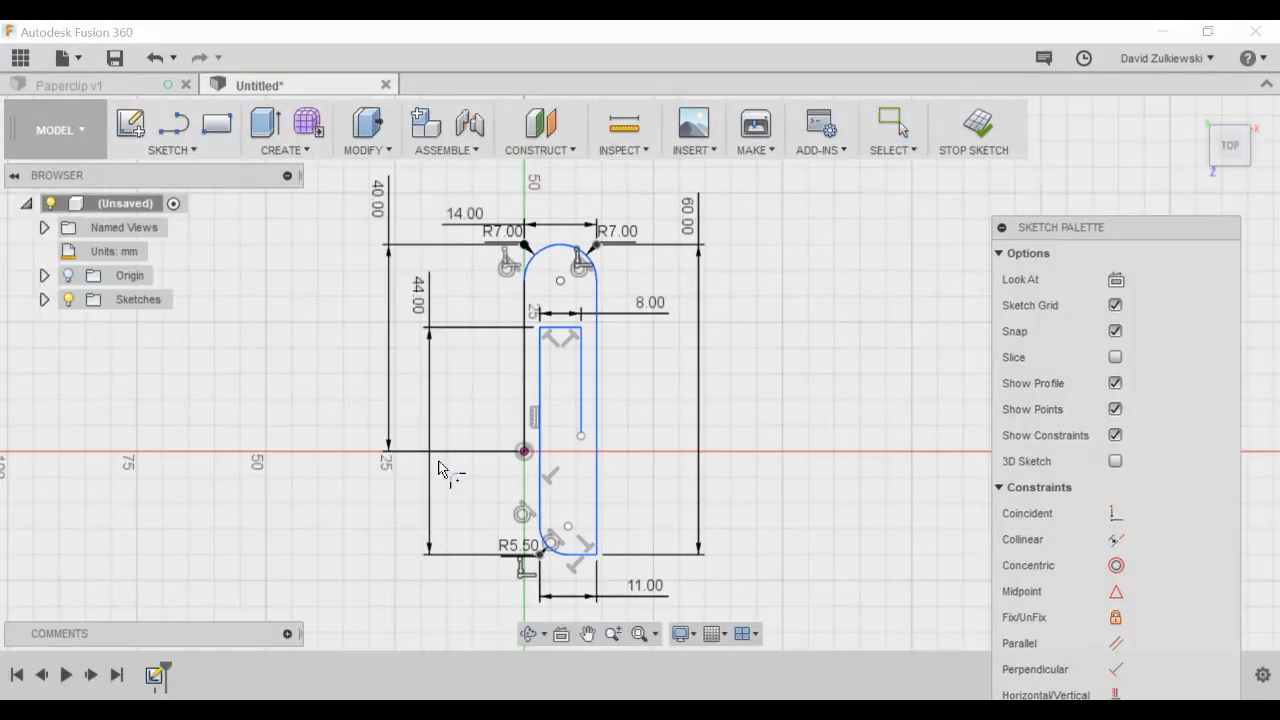
pyautogui.click(594, 556)
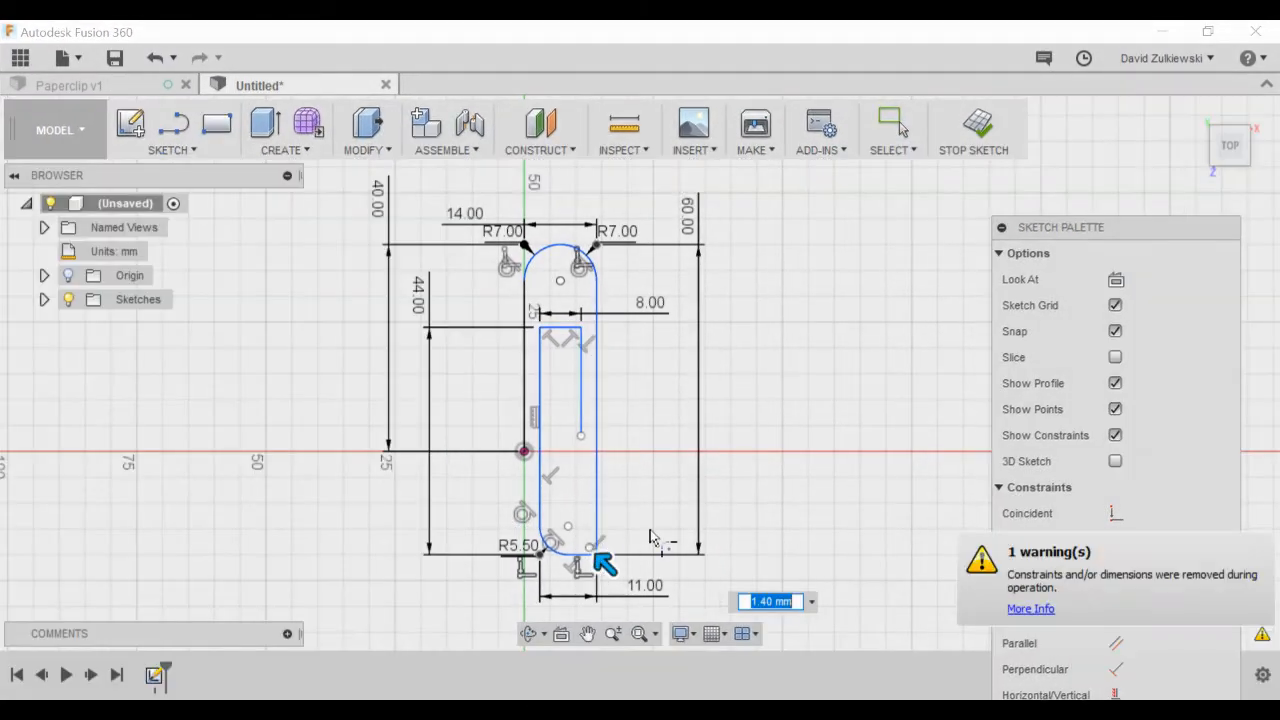
pyautogui.write('0.5')
pyautogui.press('Return')
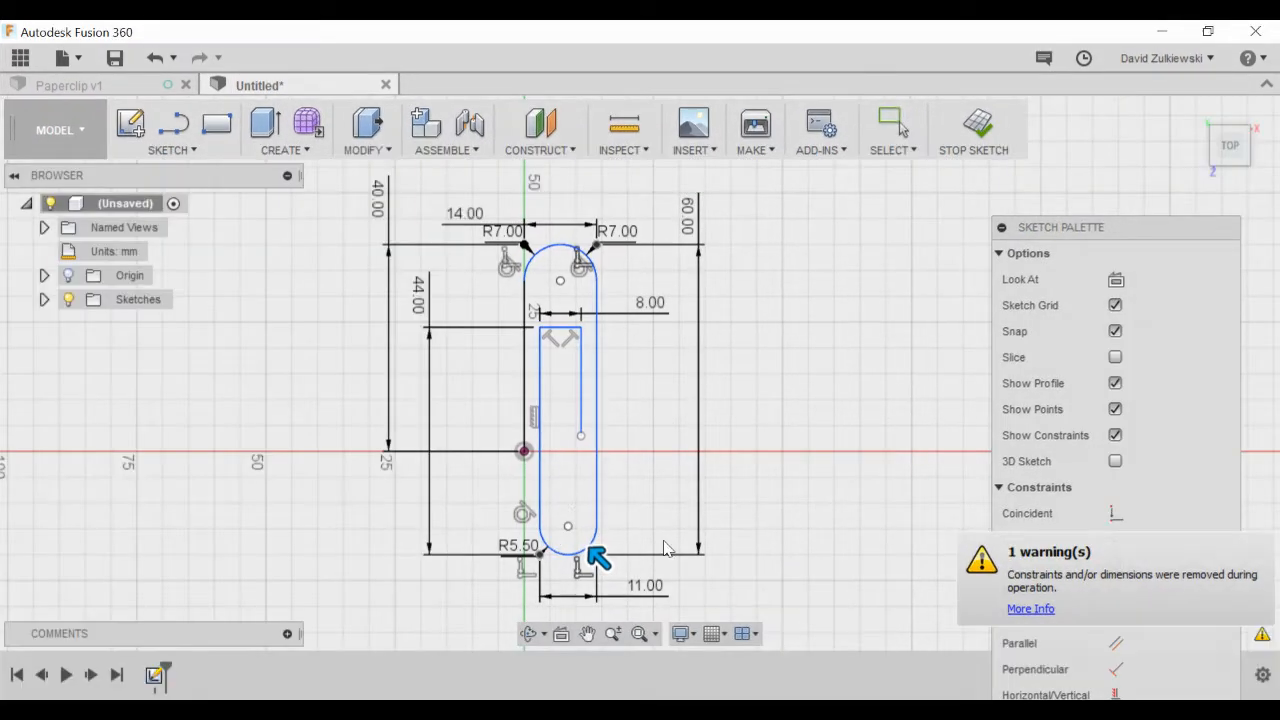
pyautogui.press('Escape')
# - Try to fillet both upper corners of the inner loop in one go with a 4 mm radius, and undo the attempt
pyautogui.scroll(3, 570, 330)
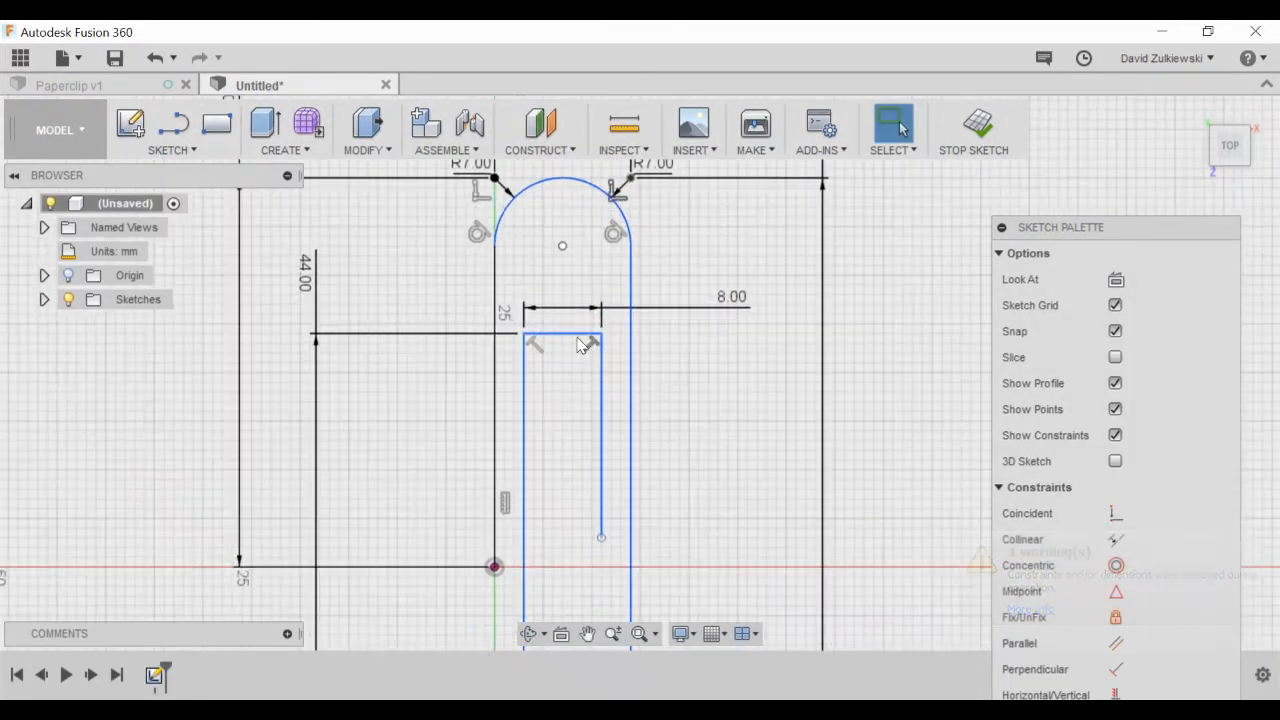
pyautogui.scroll(2, 580, 345)
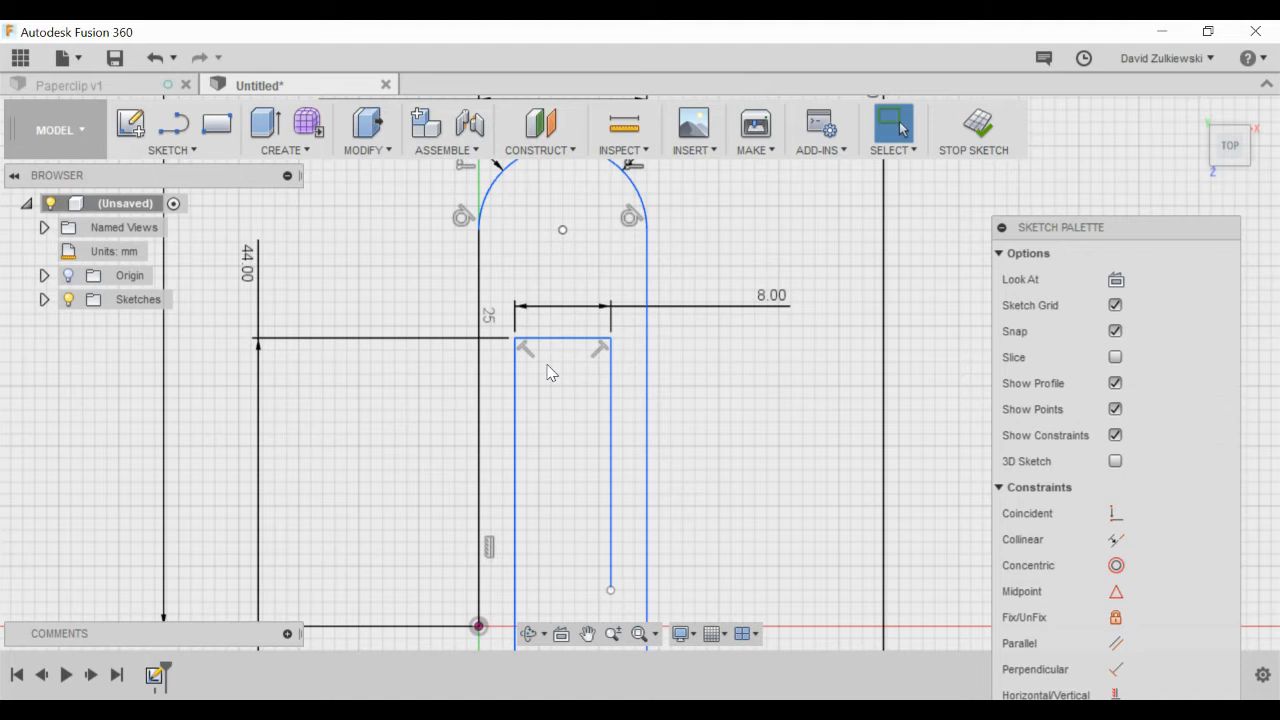
pyautogui.click(172, 150)
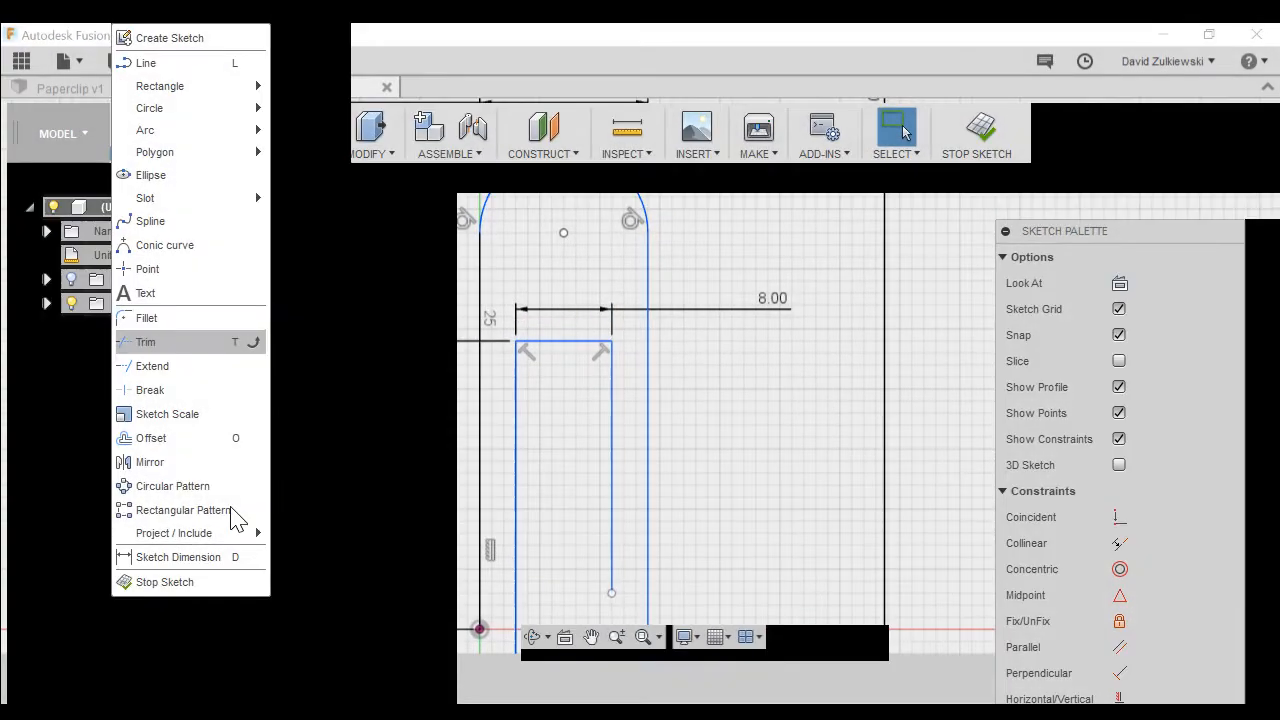
pyautogui.click(153, 321)
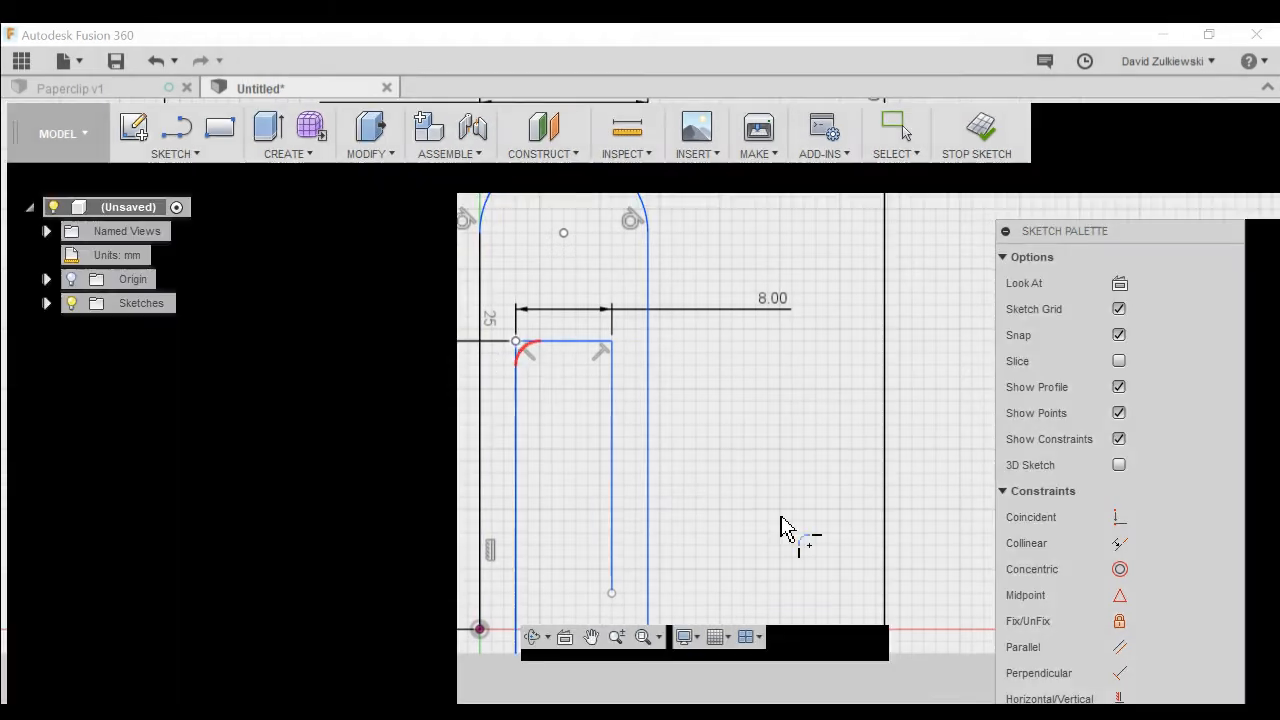
pyautogui.click(518, 349)
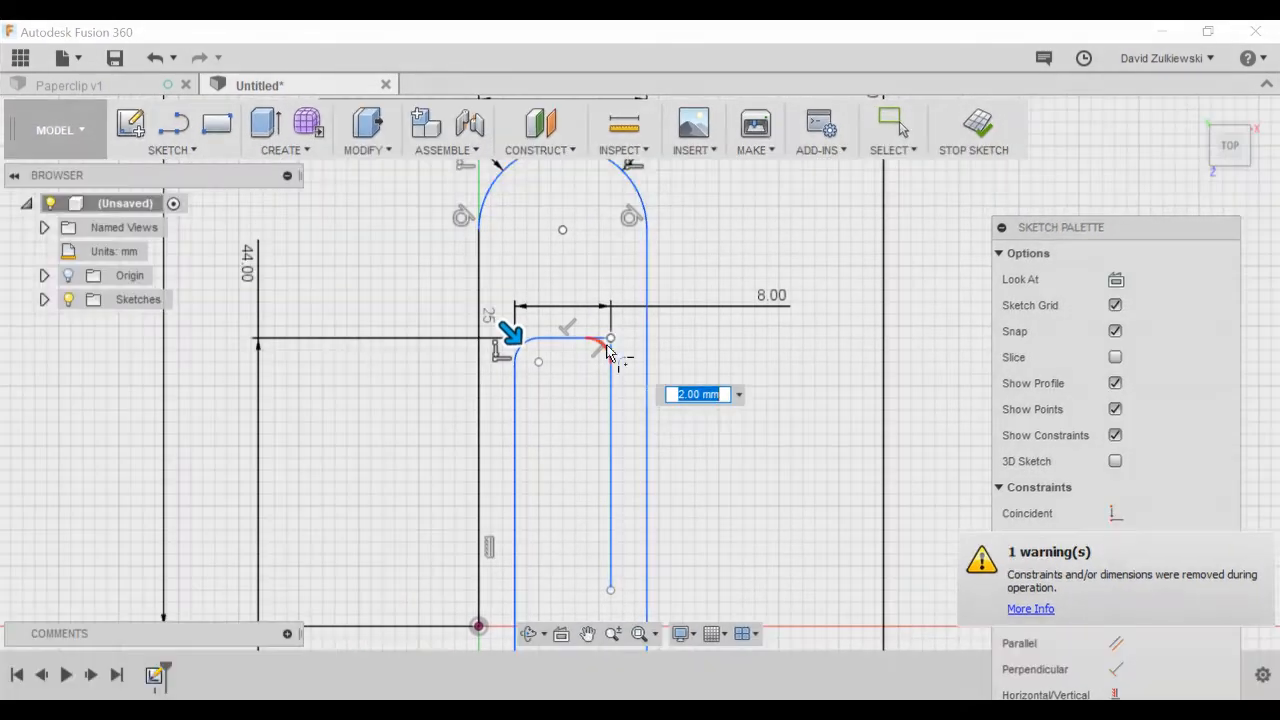
pyautogui.click(609, 347)
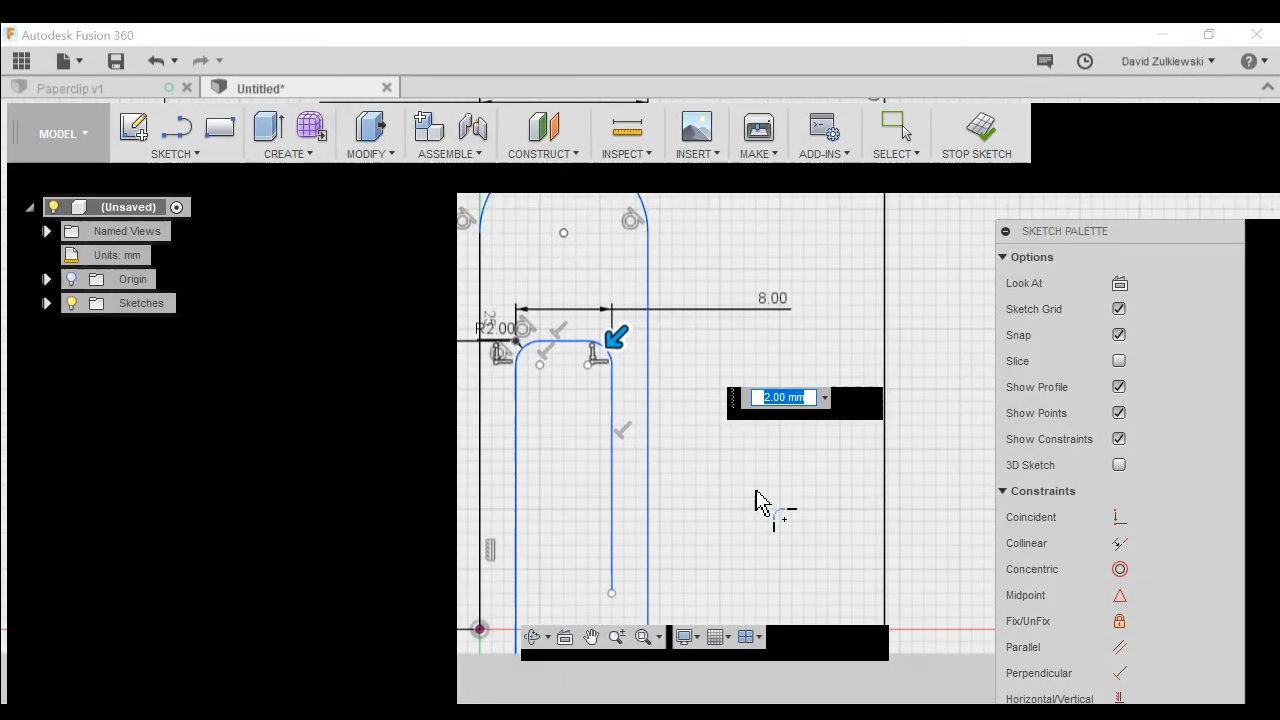
pyautogui.write('4')
pyautogui.press('Return')
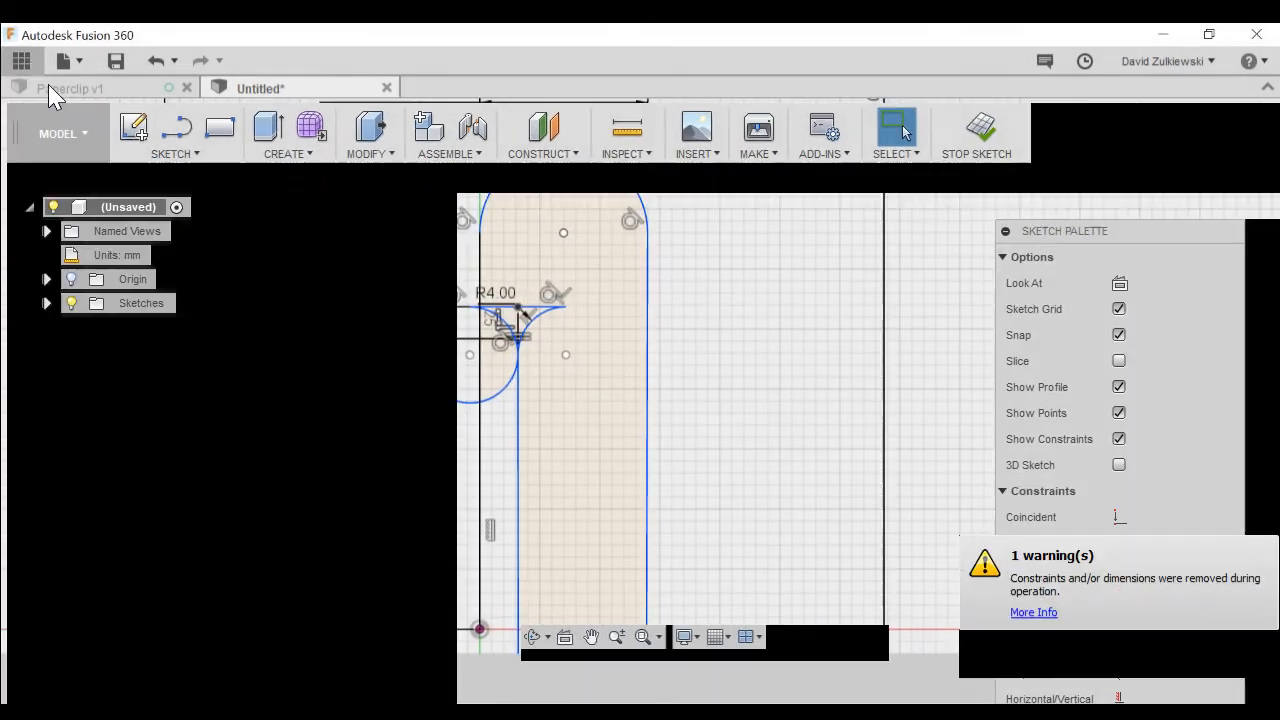
pyautogui.click(155, 61)
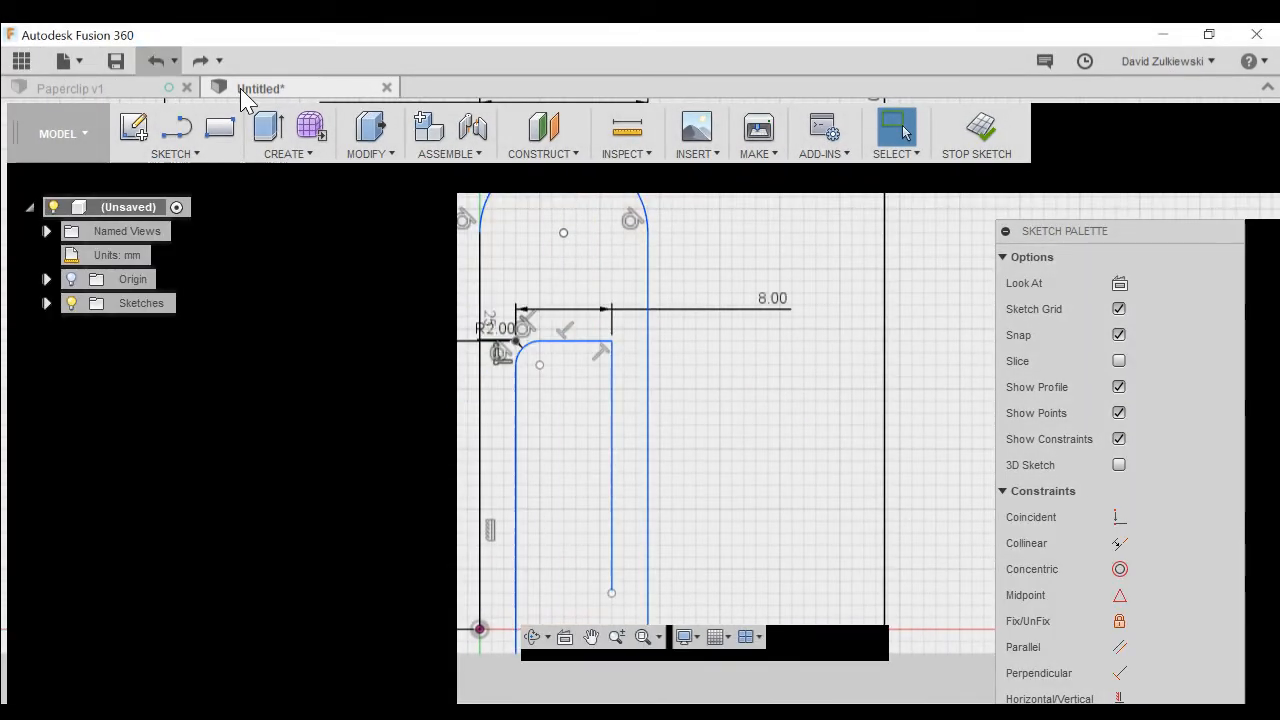
# - Fillet the upper left corner of the inner loop with a 4 mm radius and move its radius label clear of the sketch lines
pyautogui.click(172, 150)
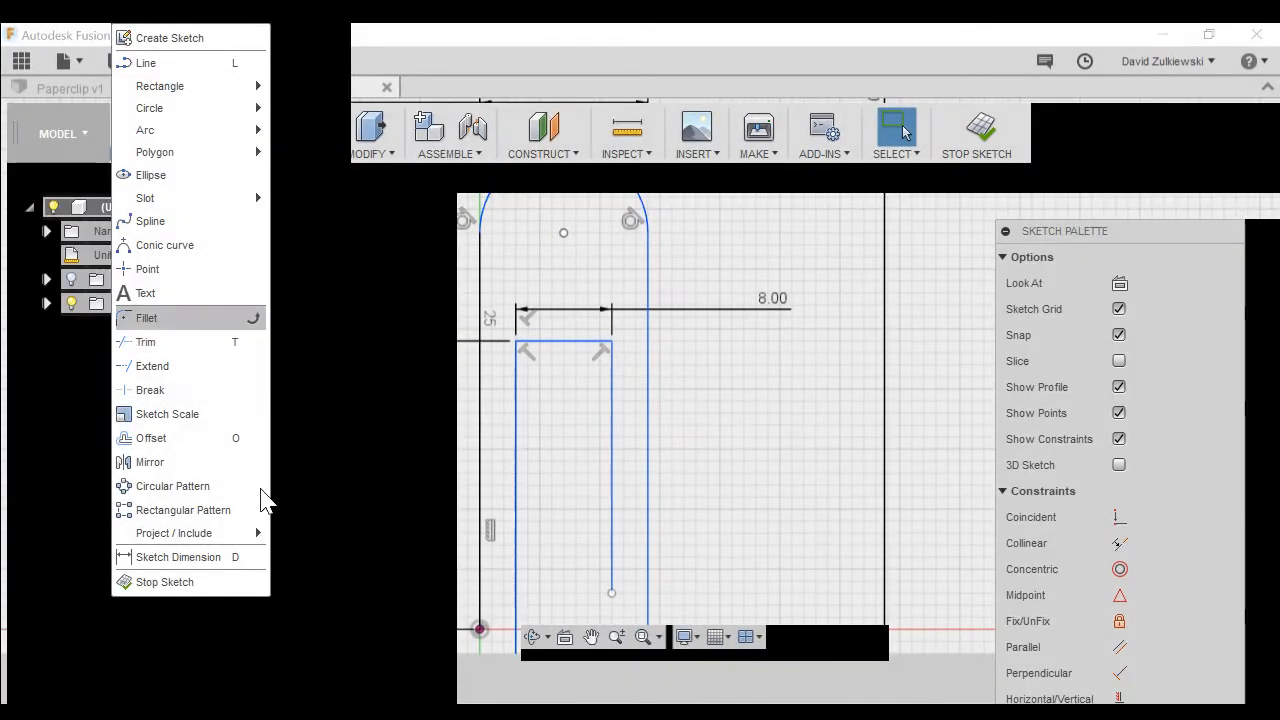
pyautogui.click(146, 317)
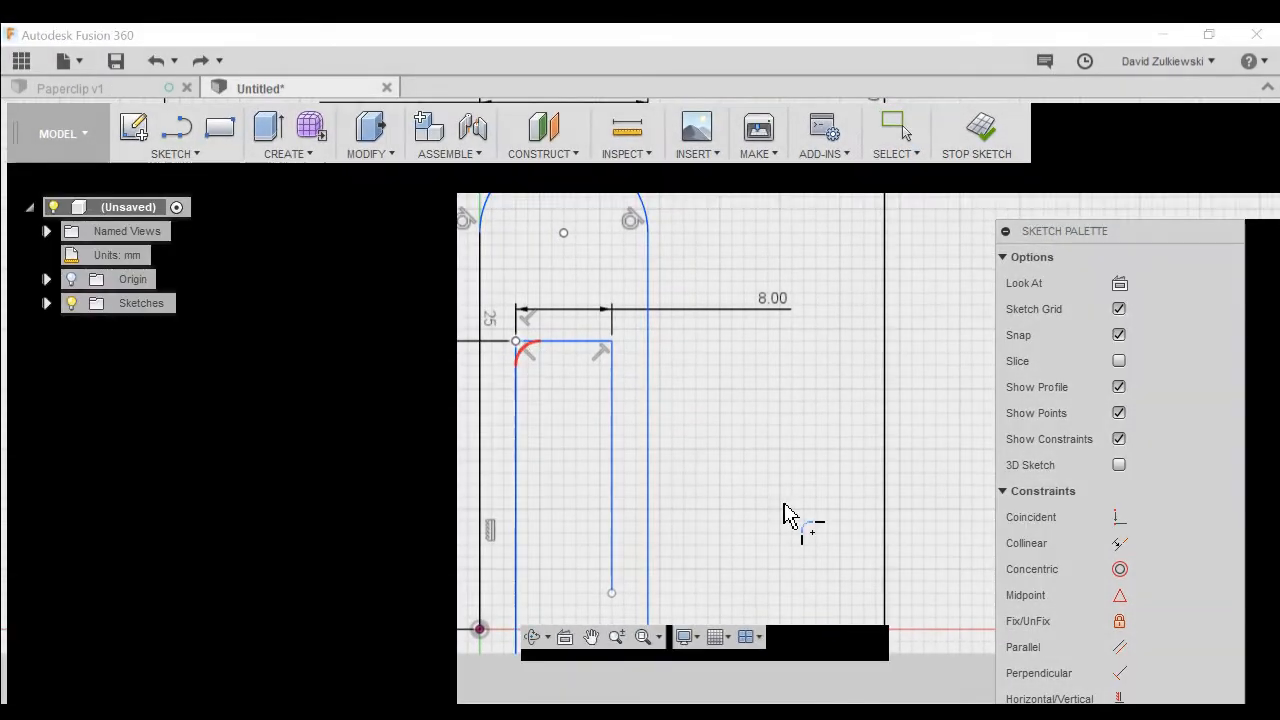
pyautogui.click(515, 338)
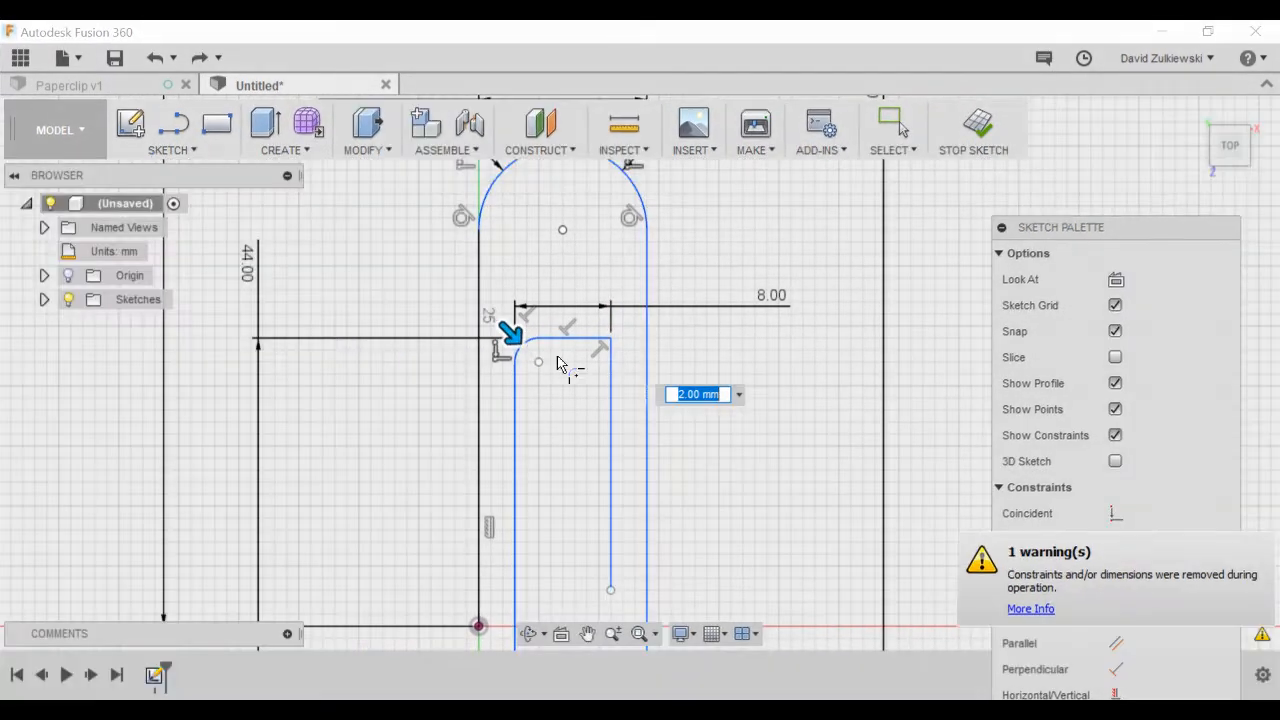
pyautogui.write('4')
pyautogui.press('Return')
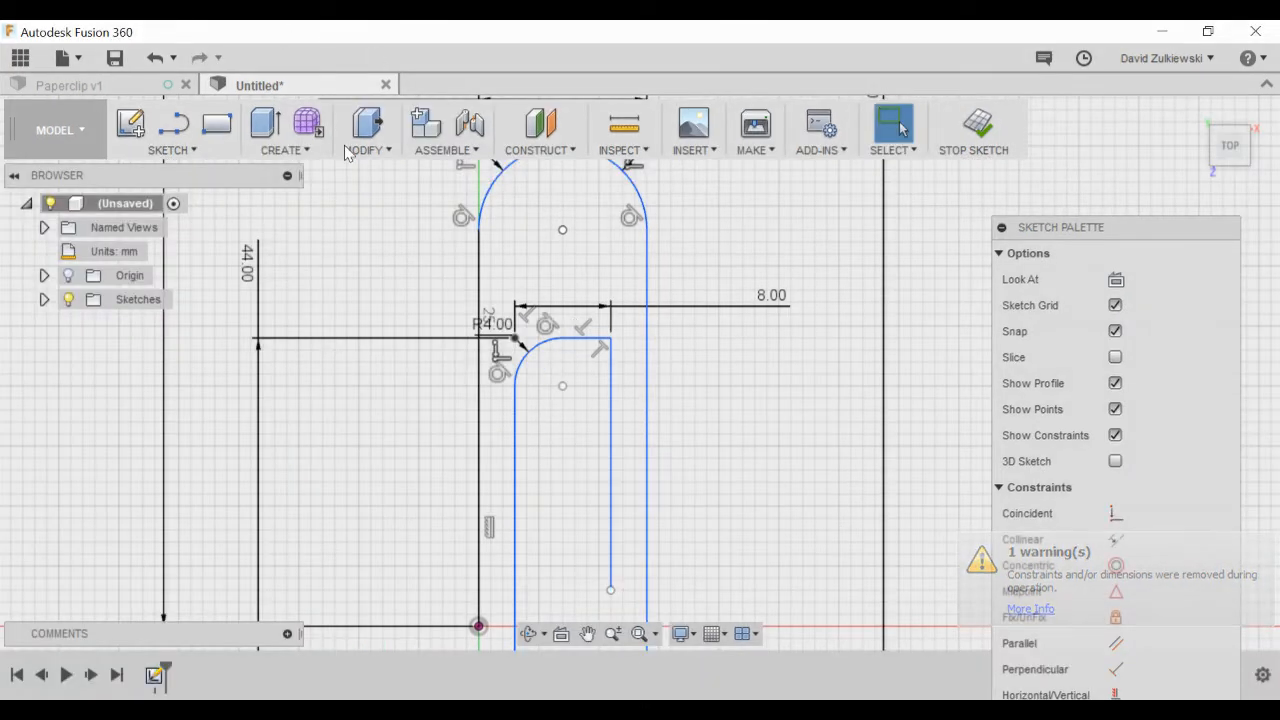
pyautogui.moveTo(497, 330); pyautogui.dragTo(420, 308)
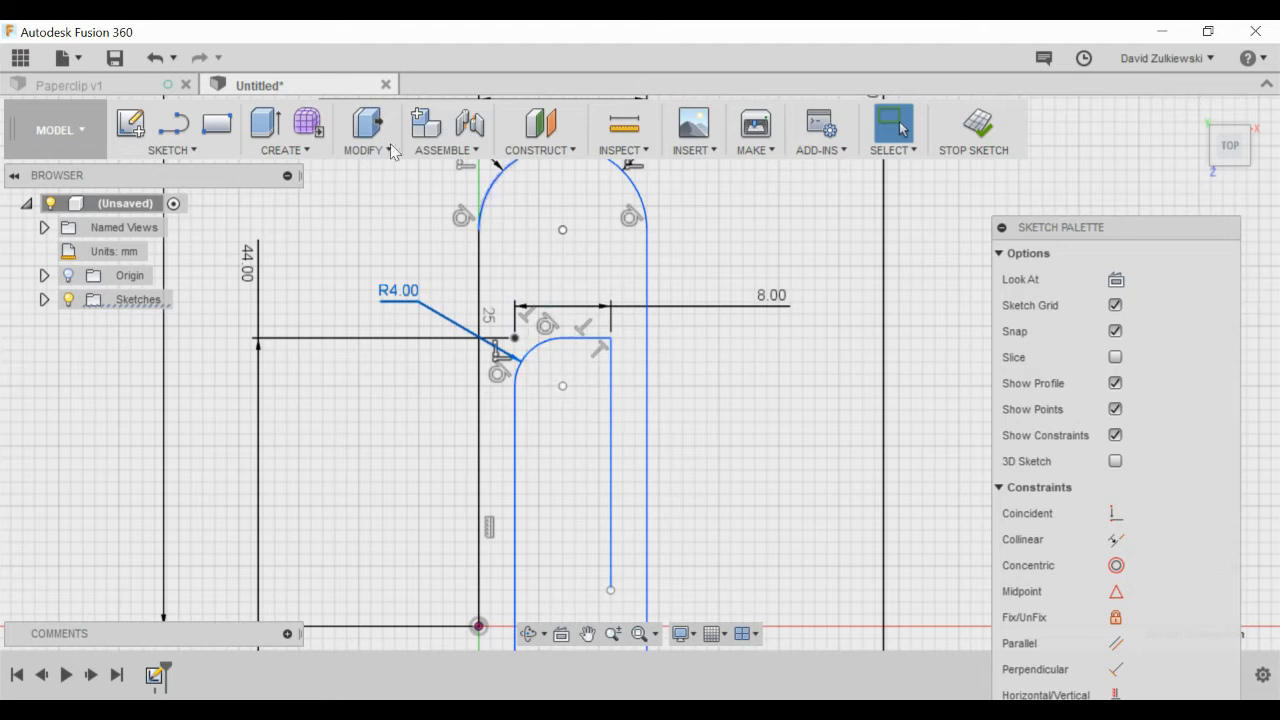
# - Fillet the upper right corner of the inner loop with a 4 mm radius and move its radius label outside the loop
pyautogui.click(170, 150)
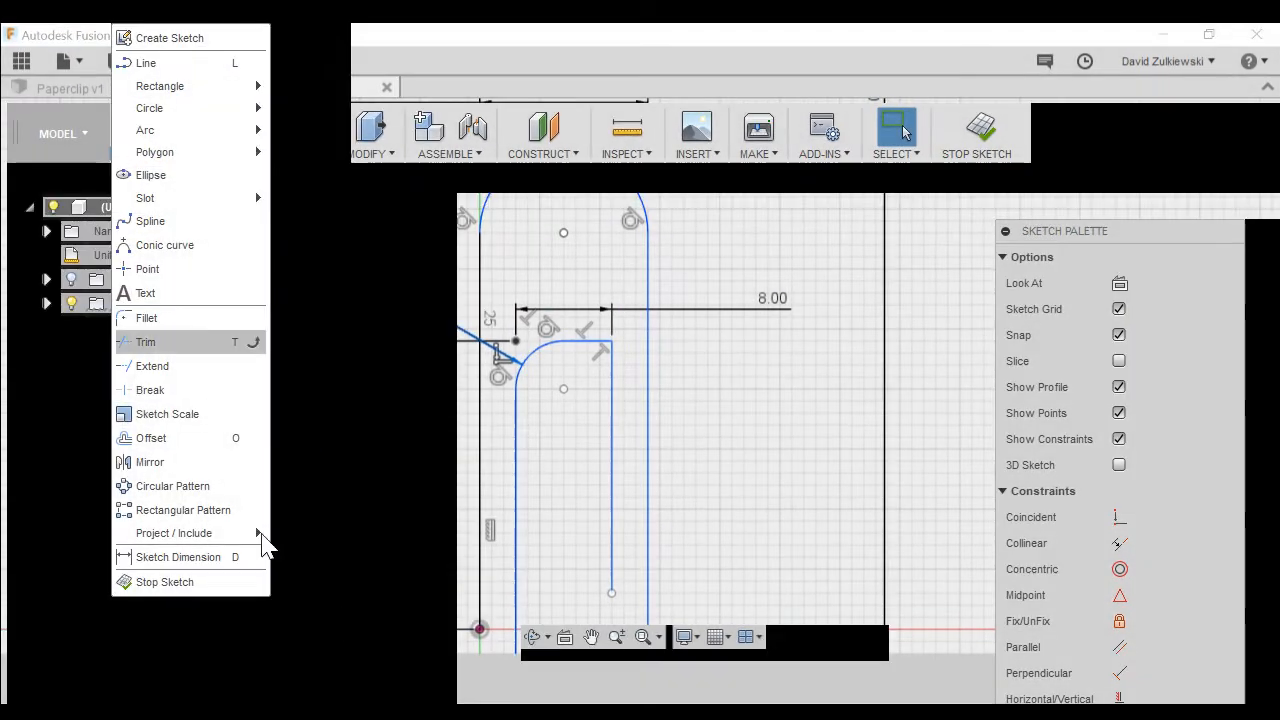
pyautogui.click(152, 318)
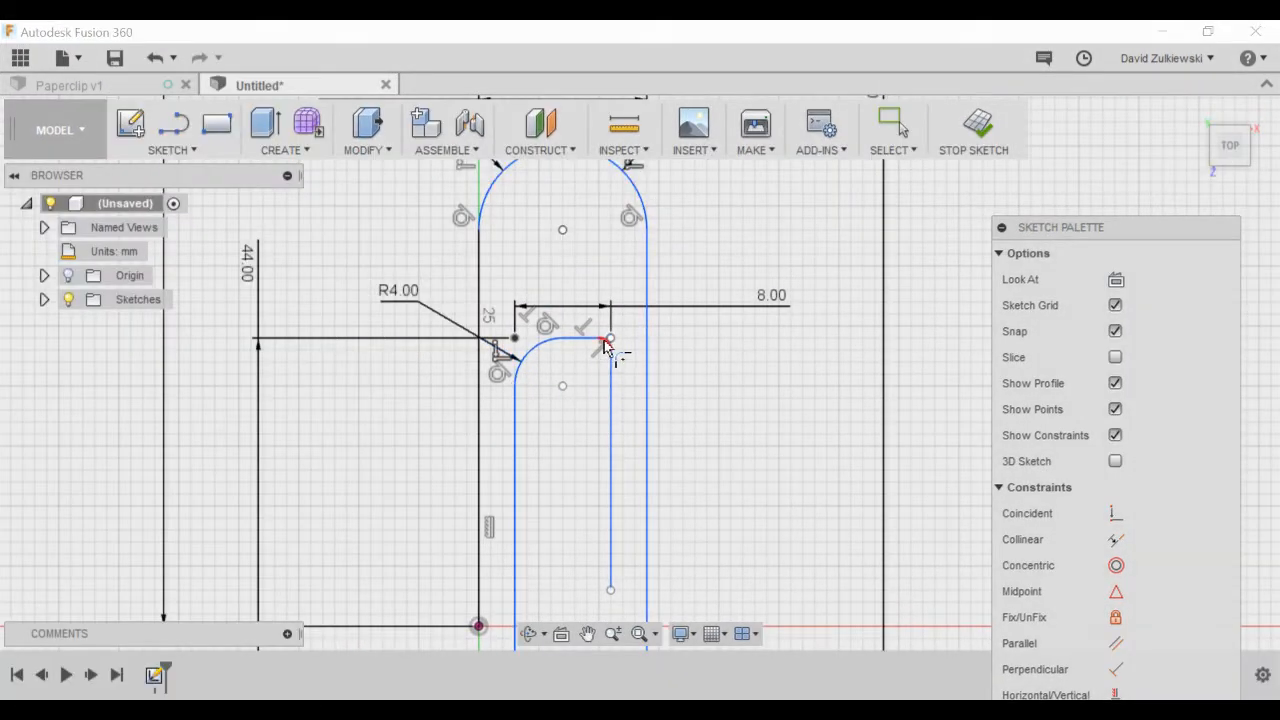
pyautogui.click(605, 343)
pyautogui.write('4')
pyautogui.press('Return')
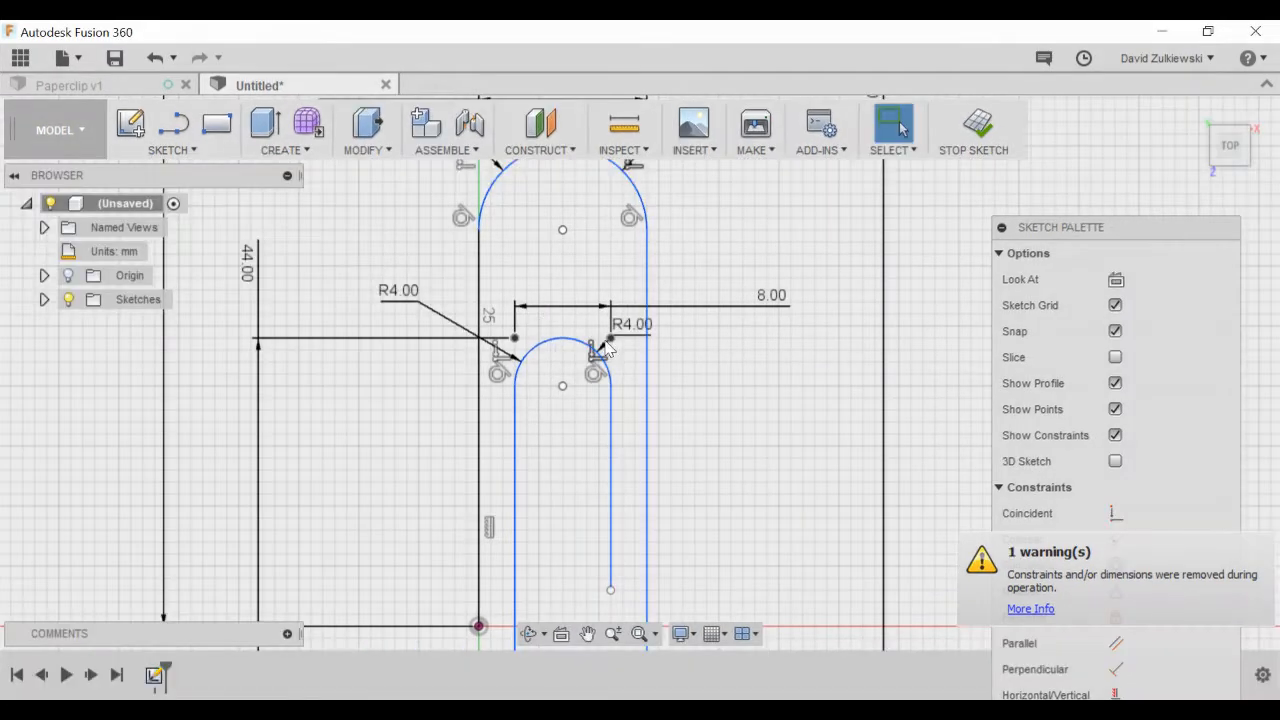
pyautogui.scroll(-2, 641, 437)
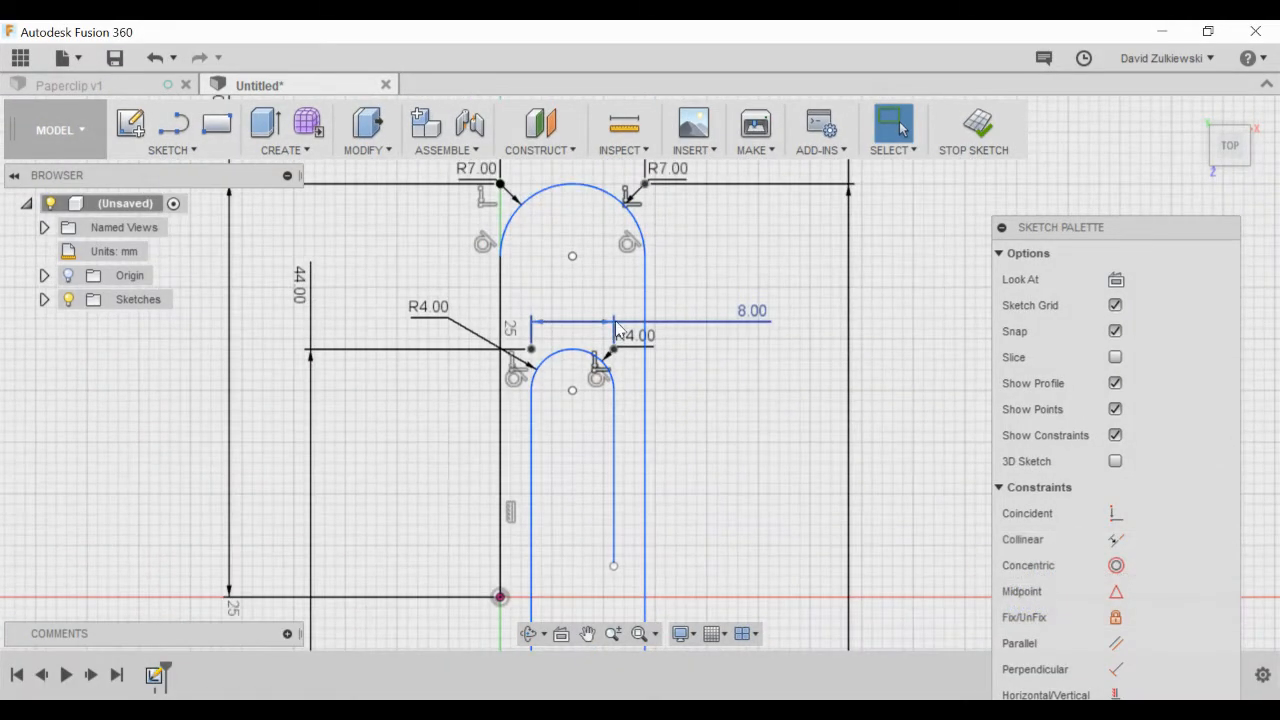
pyautogui.moveTo(638, 345); pyautogui.dragTo(709, 370)
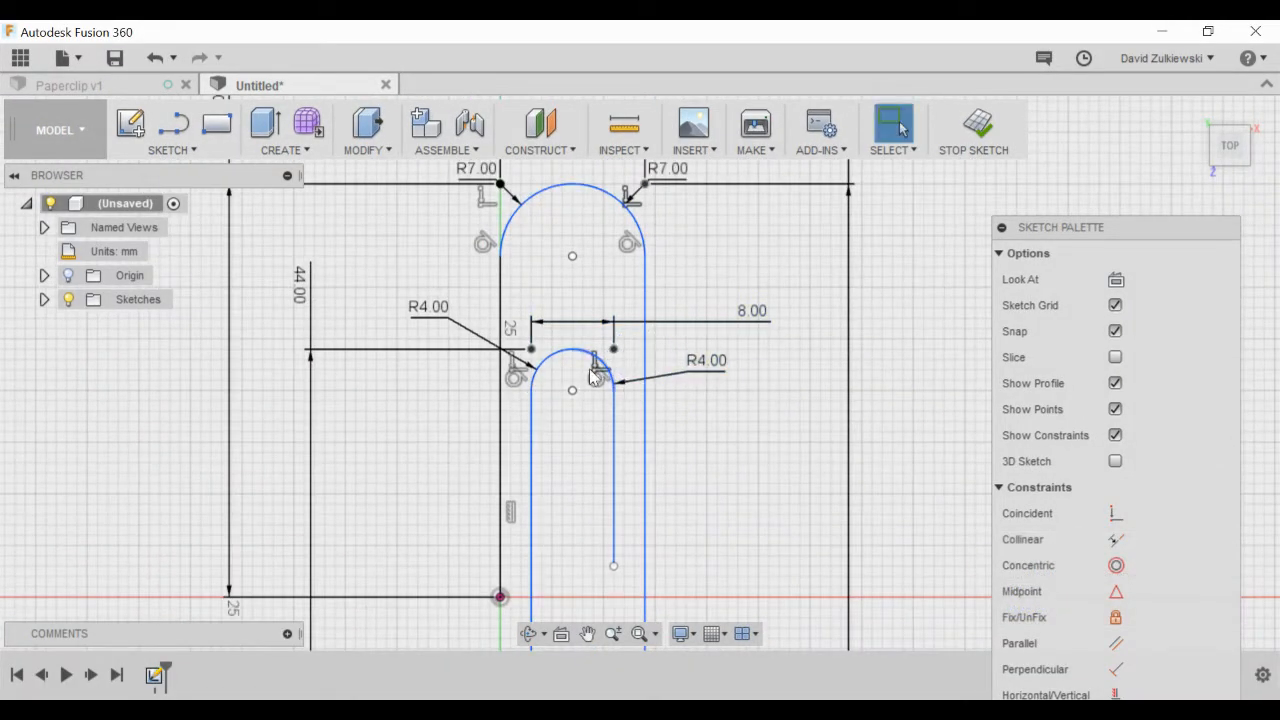
# - Finish the wire path sketch and switch from the top view to the isometric home view
pyautogui.scroll(-4, 583, 313)
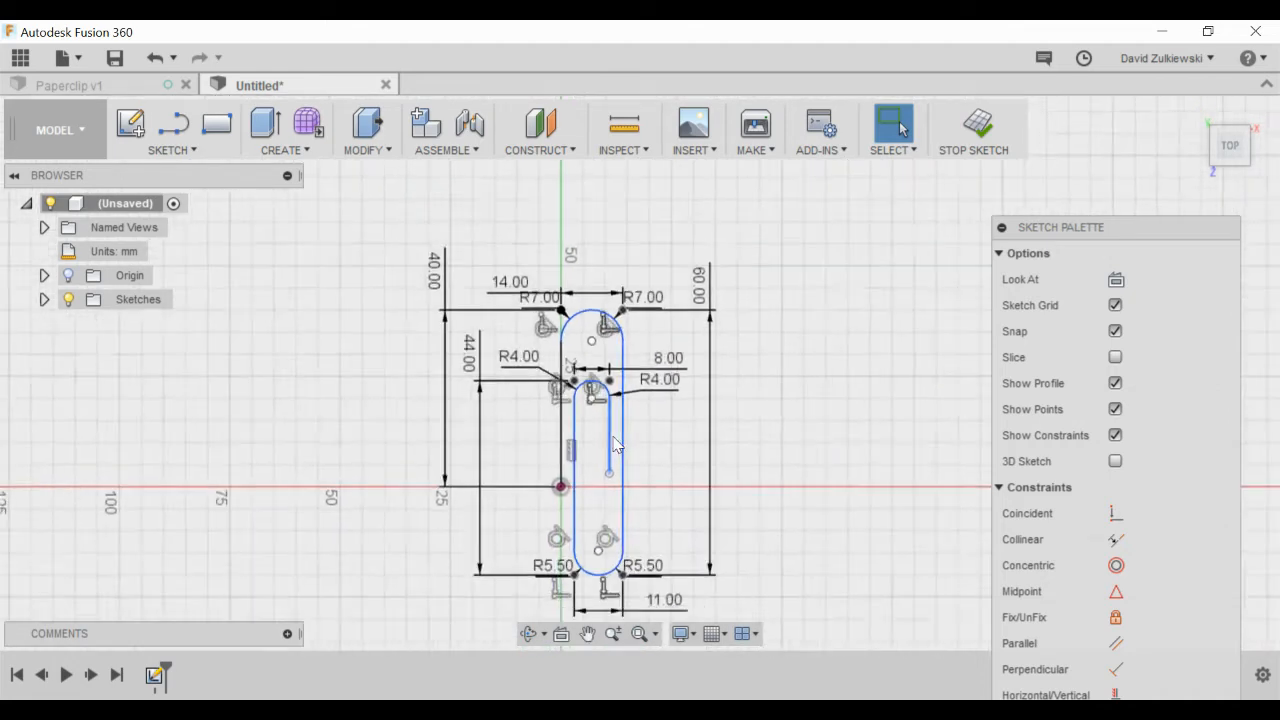
pyautogui.scroll(3, 617, 580)
pyautogui.scroll(1, 617, 580)
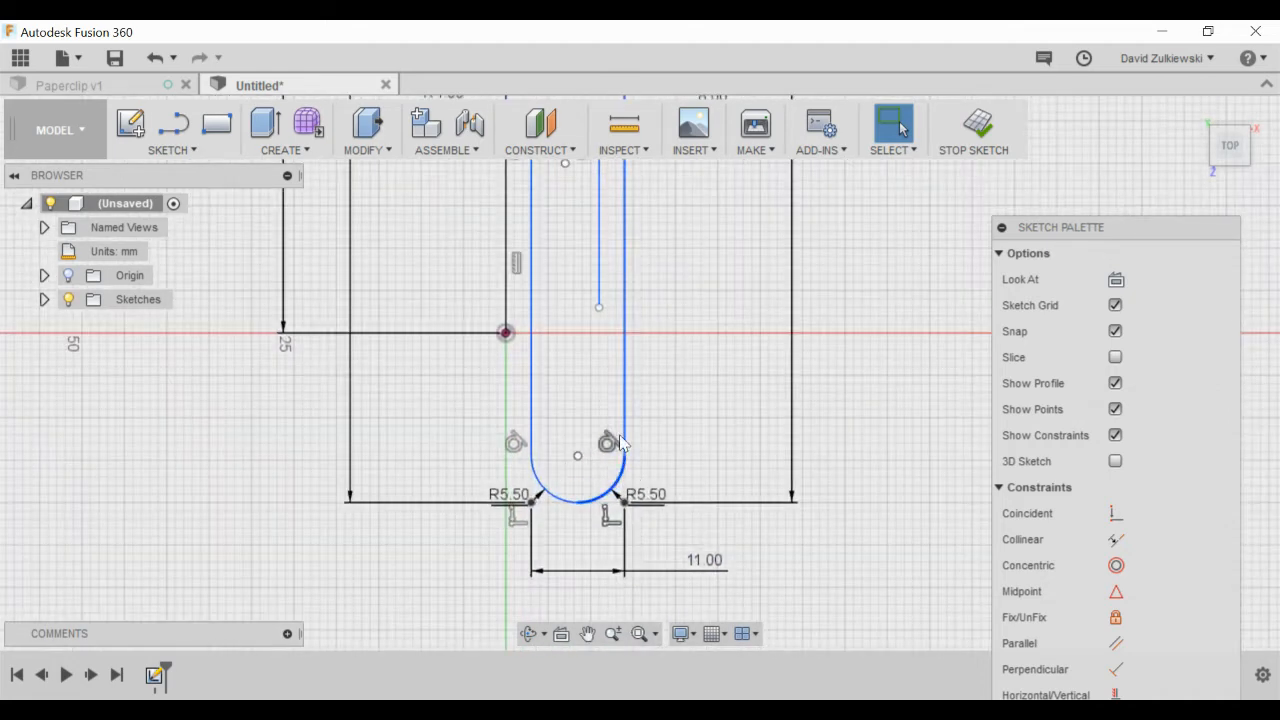
pyautogui.scroll(-3, 620, 440)
pyautogui.scroll(-2, 648, 388)
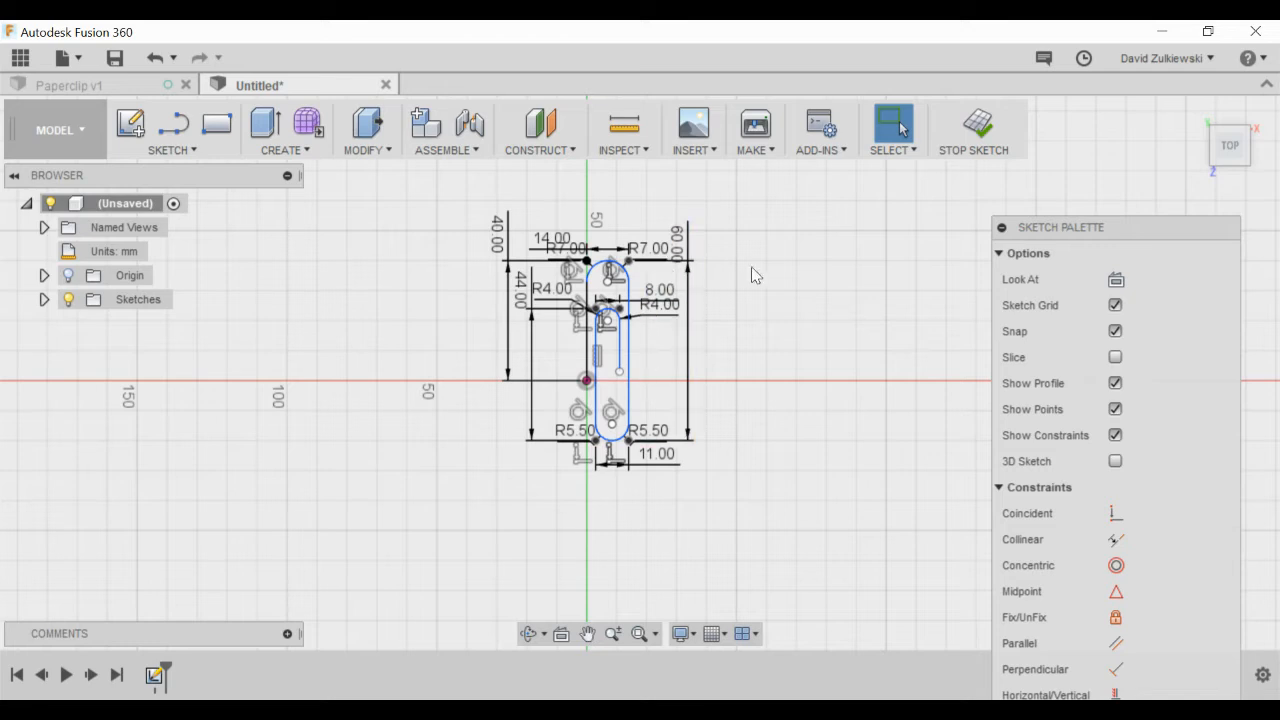
pyautogui.click(980, 140)
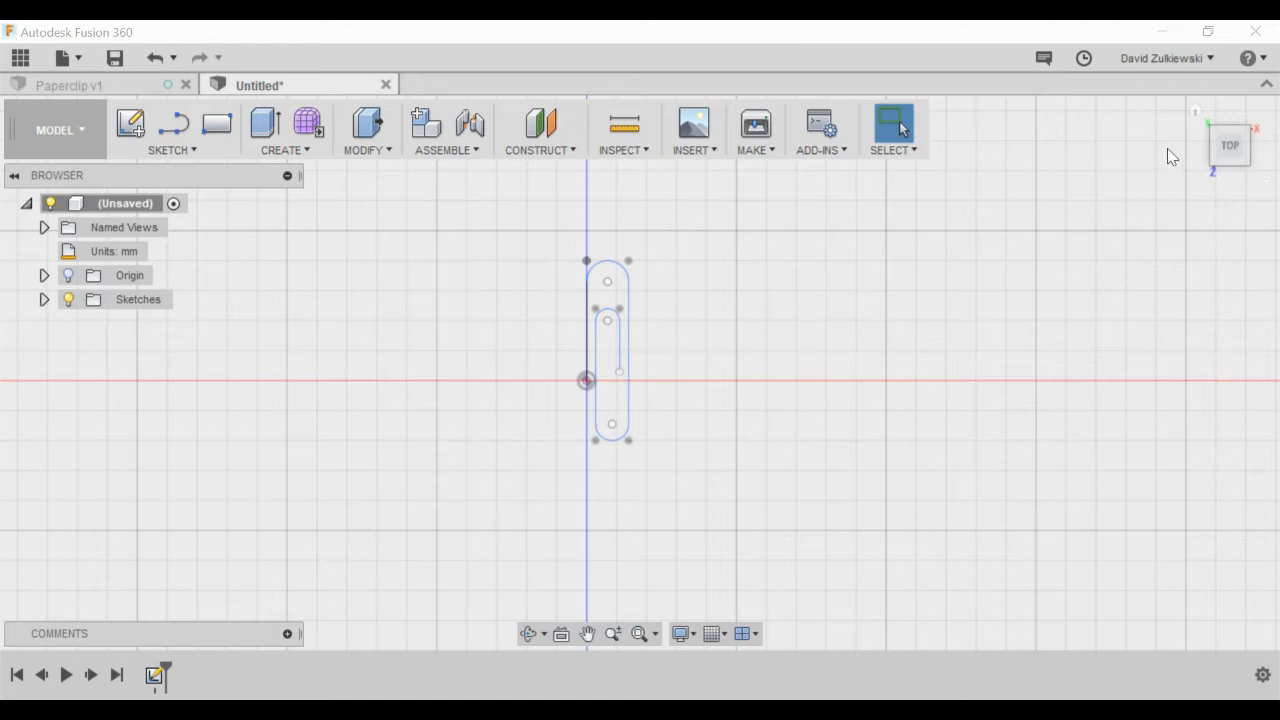
pyautogui.click(1195, 110)
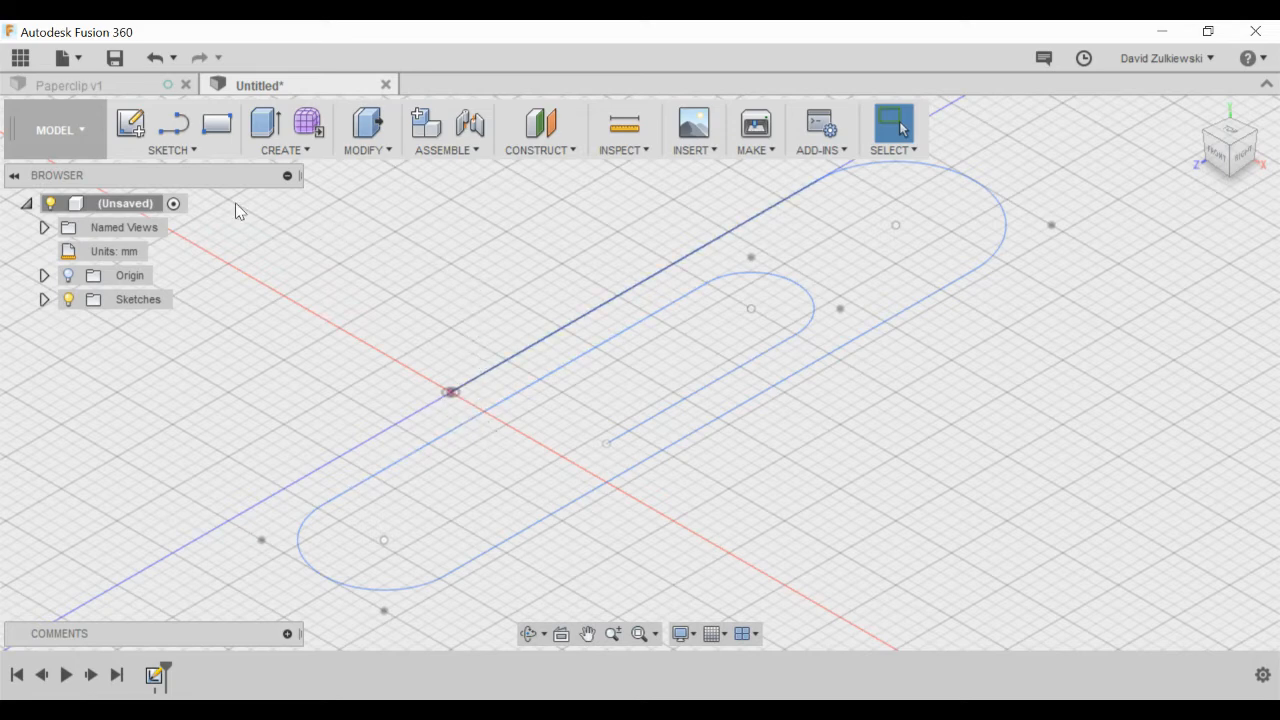
# - Start a new sketch on the vertical front plane, perpendicular to the open outer end of the wire path
pyautogui.click(130, 122)
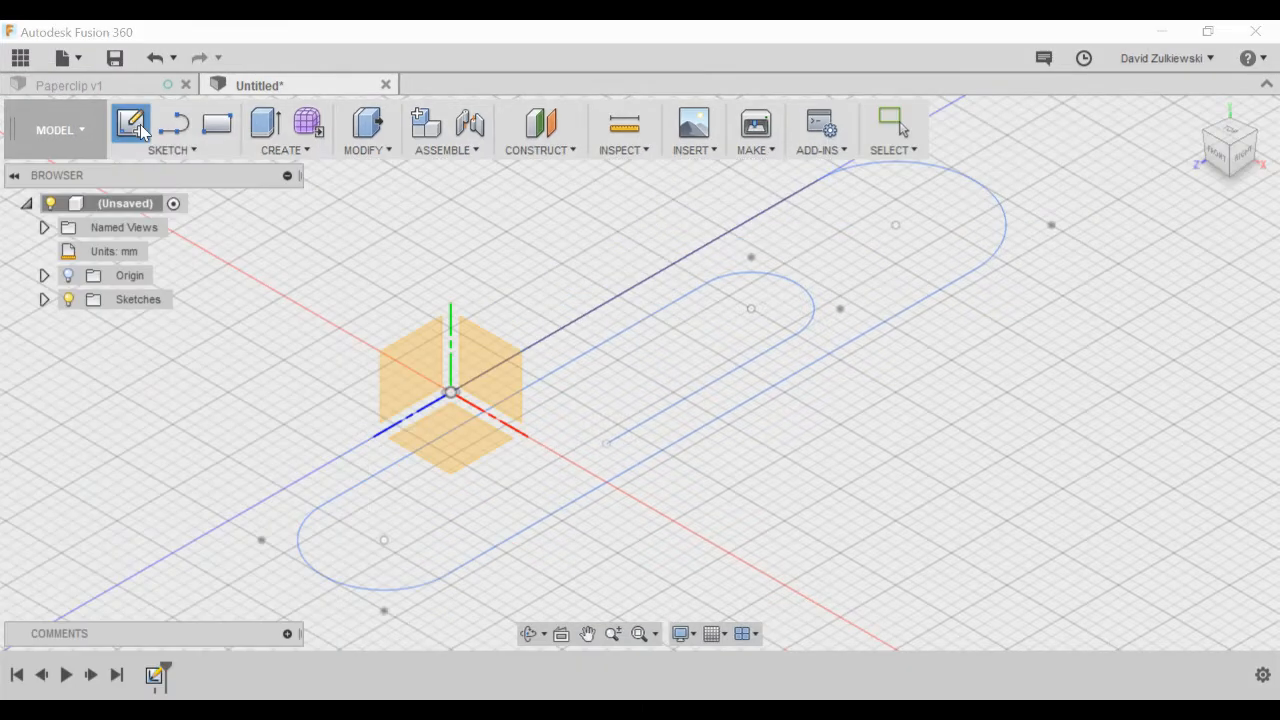
pyautogui.click(498, 370)
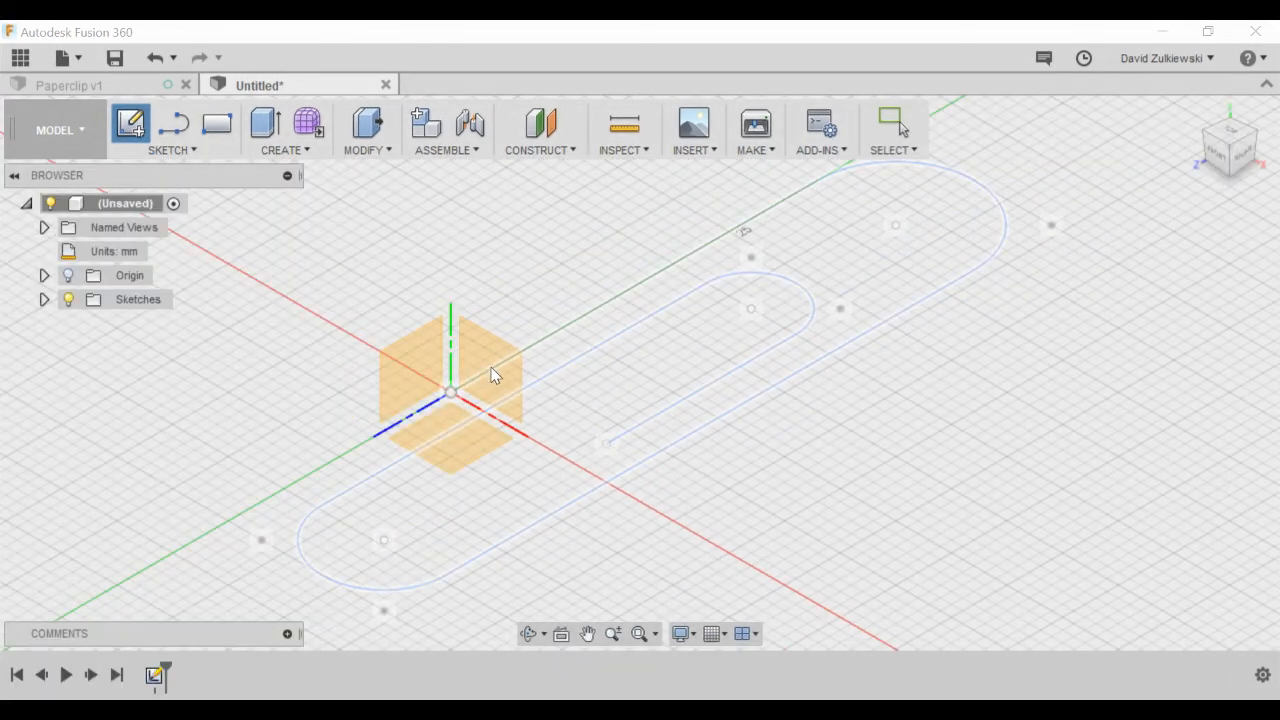
pyautogui.click(491, 374)
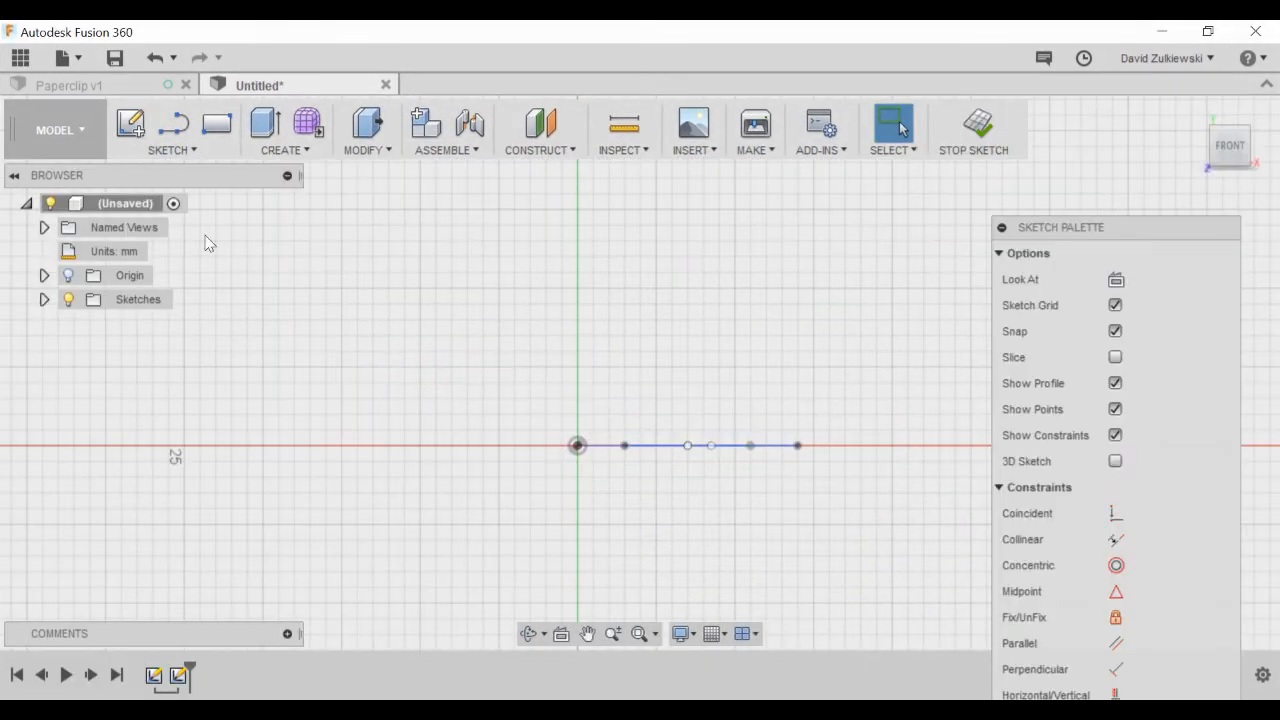
# - Draw a center diameter circle of 2 mm at the origin, move its dimension label clear of it, and finish the sketch
pyautogui.click(176, 150)
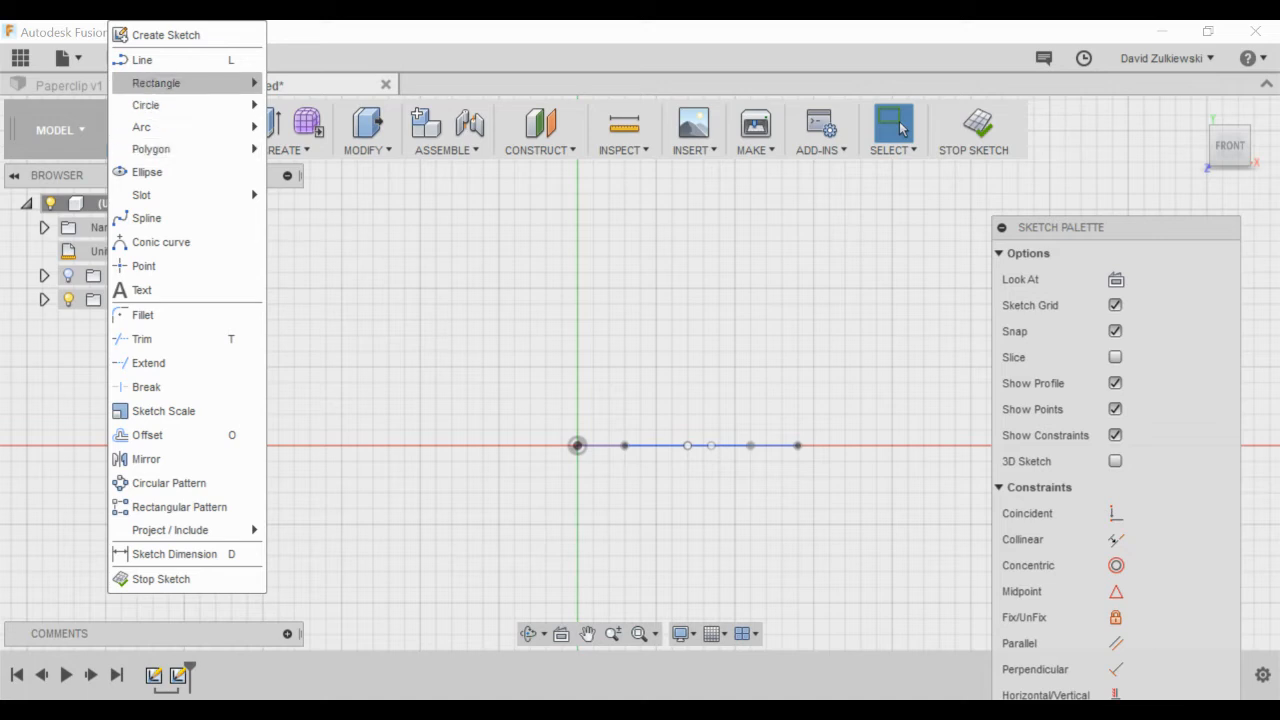
pyautogui.moveTo(150, 105)
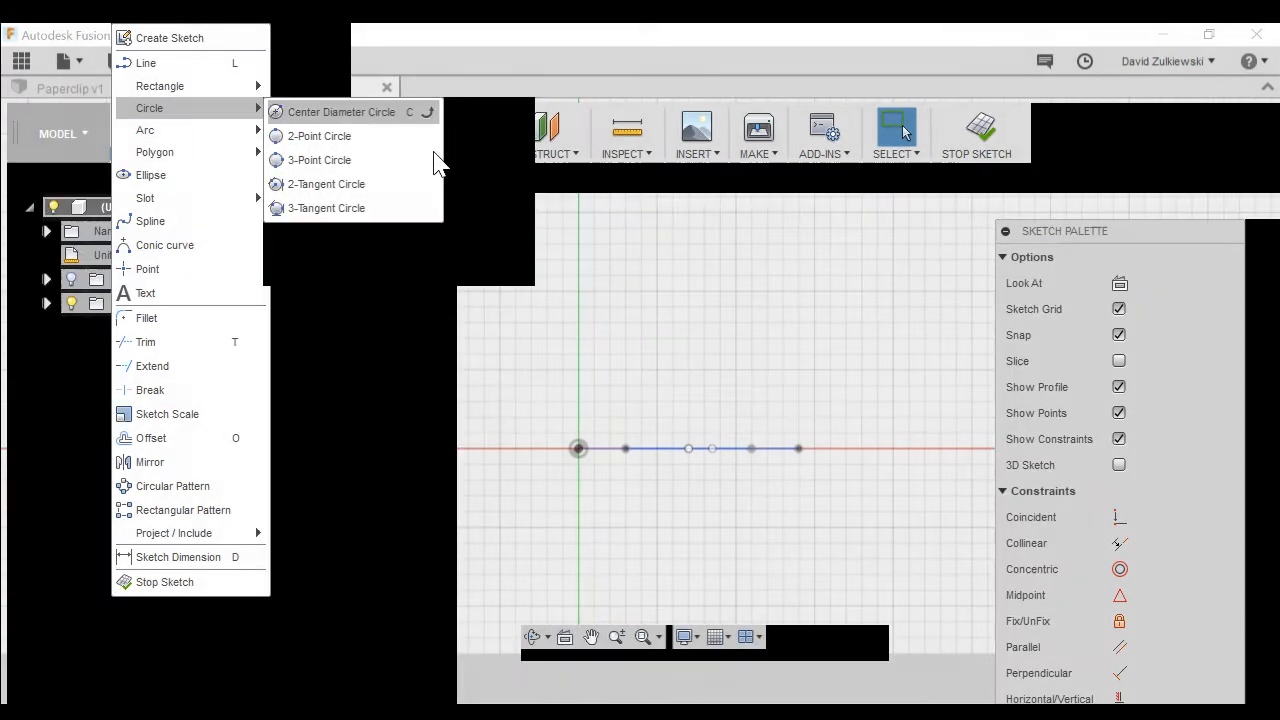
pyautogui.click(425, 181)
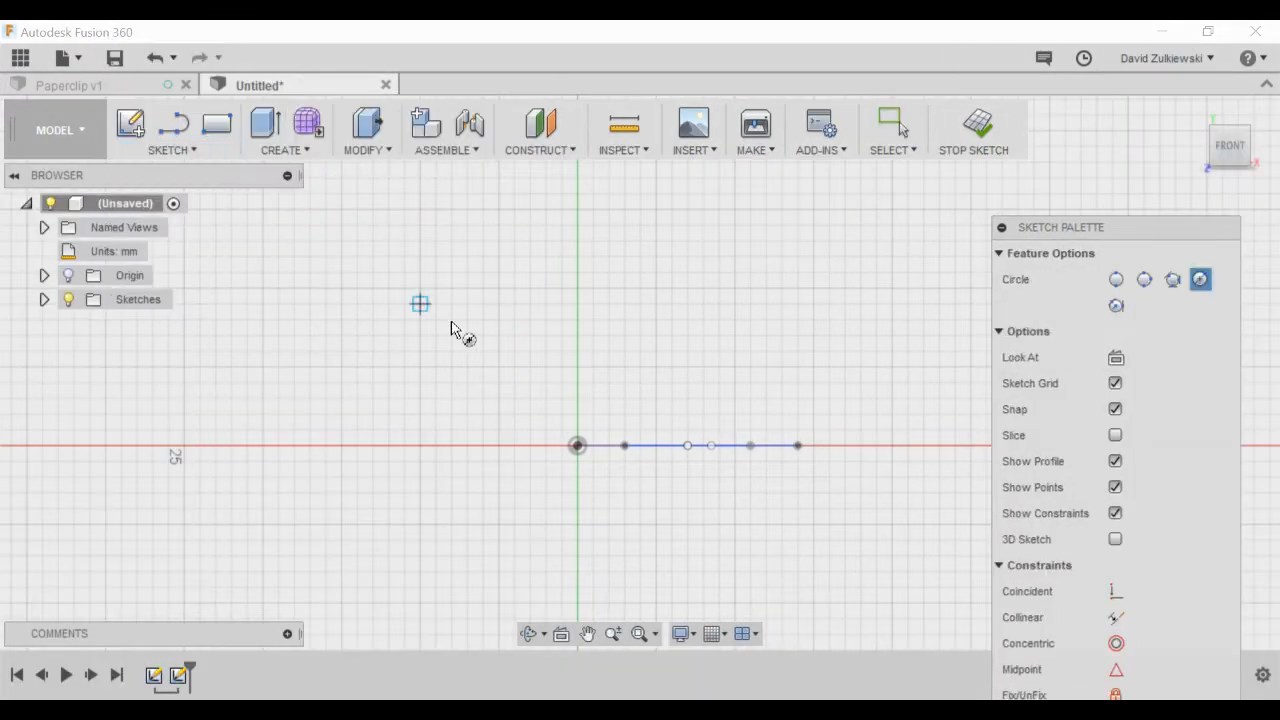
pyautogui.click(579, 447)
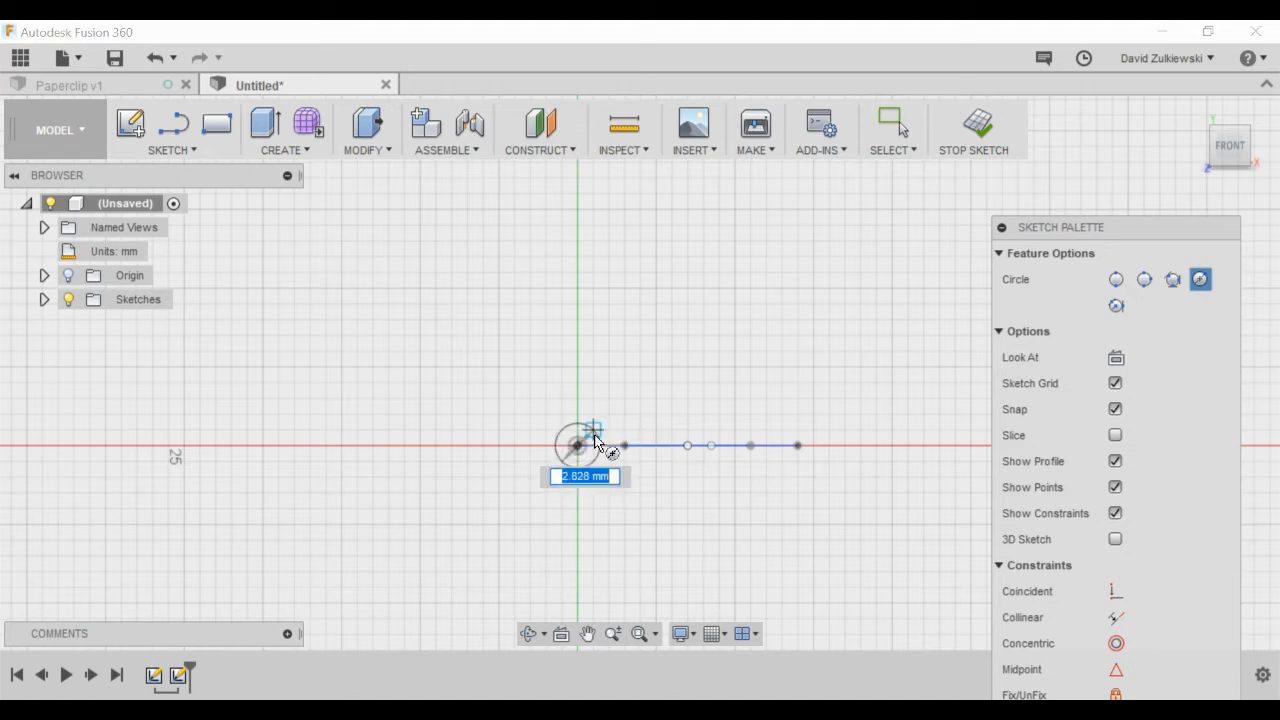
pyautogui.write('2')
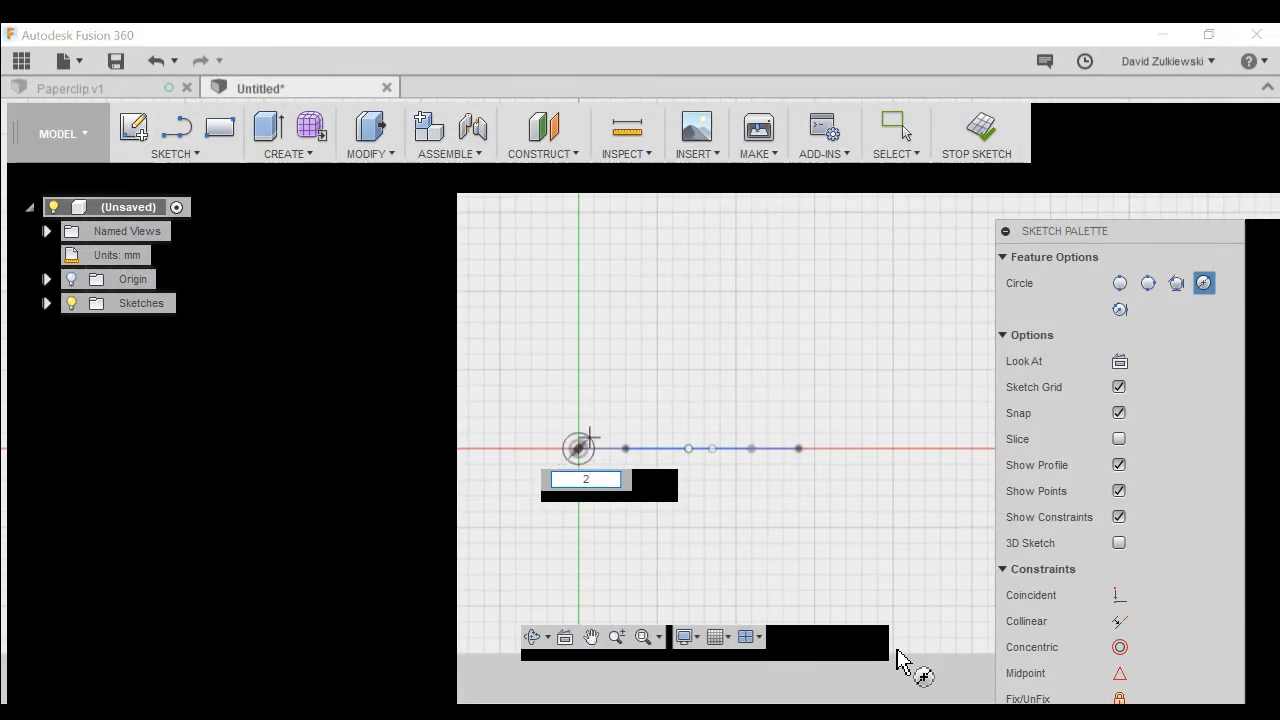
pyautogui.press('Return')
pyautogui.press('Escape')
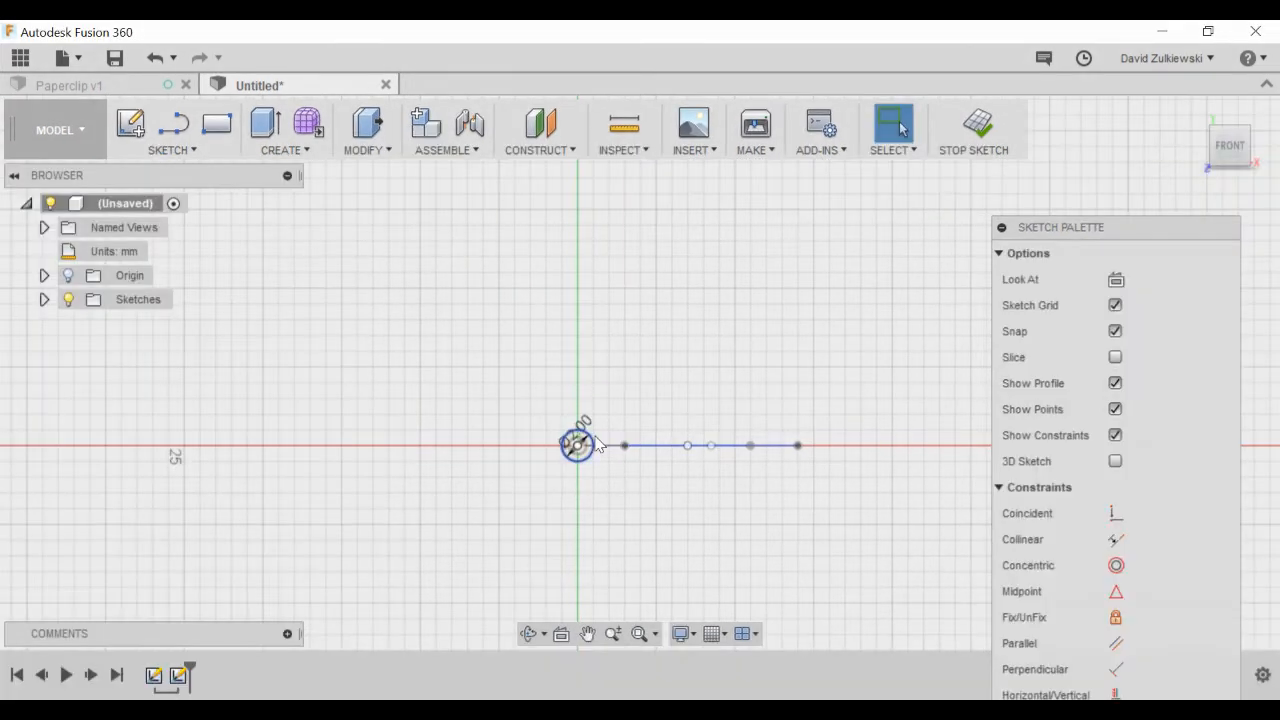
pyautogui.moveTo(583, 425); pyautogui.dragTo(515, 398)
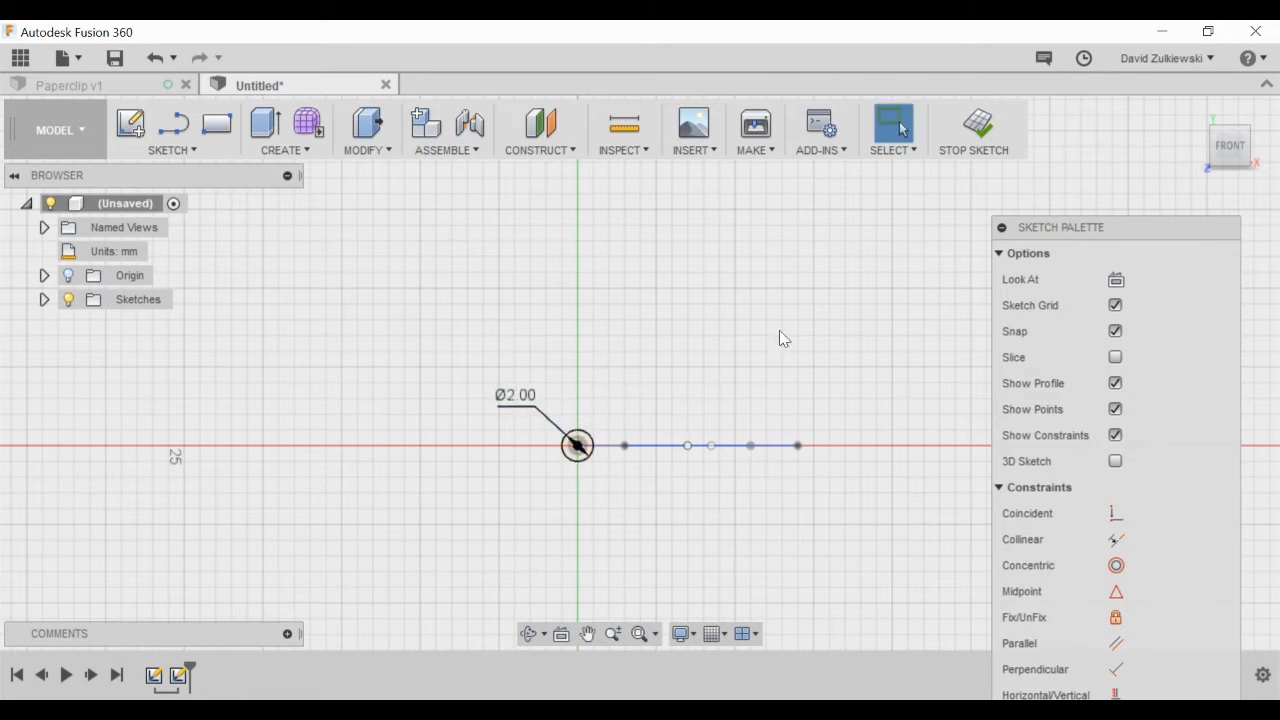
pyautogui.click(975, 124)
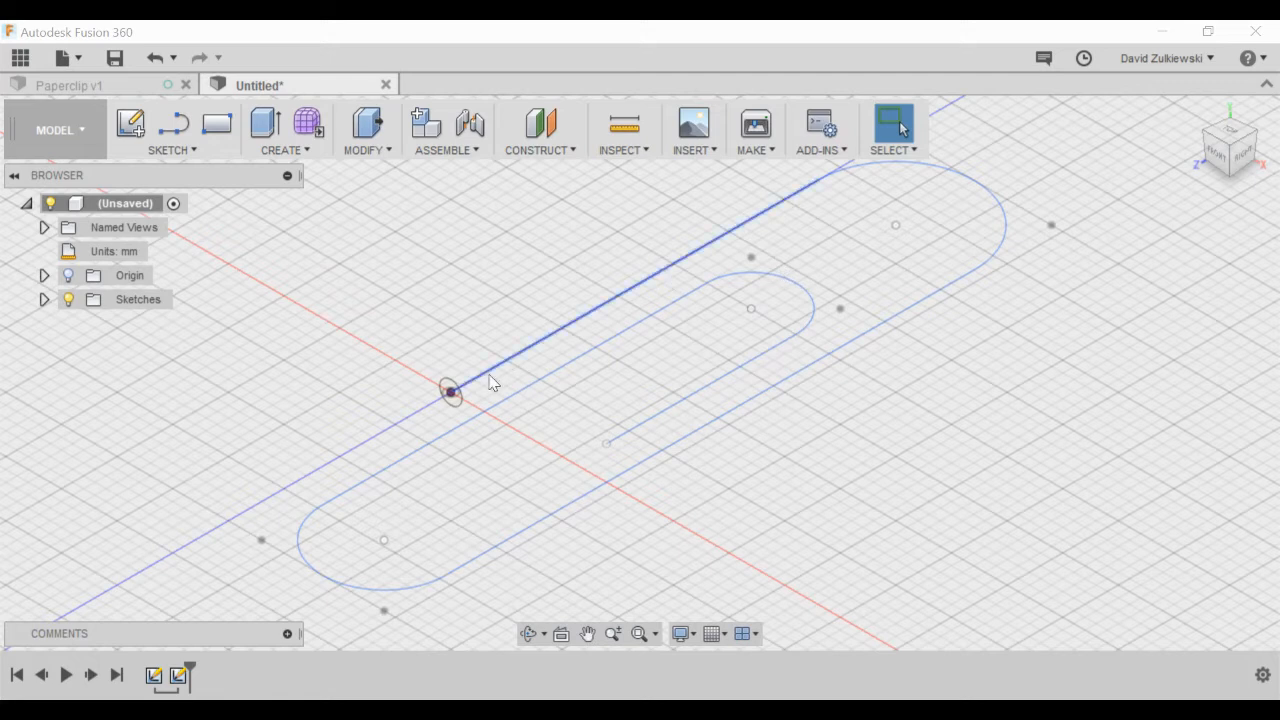
# - Sweep the circular profile along the full wire path as a new body, using a single path with perpendicular orientation and distance 1.00
pyautogui.click(449, 393)
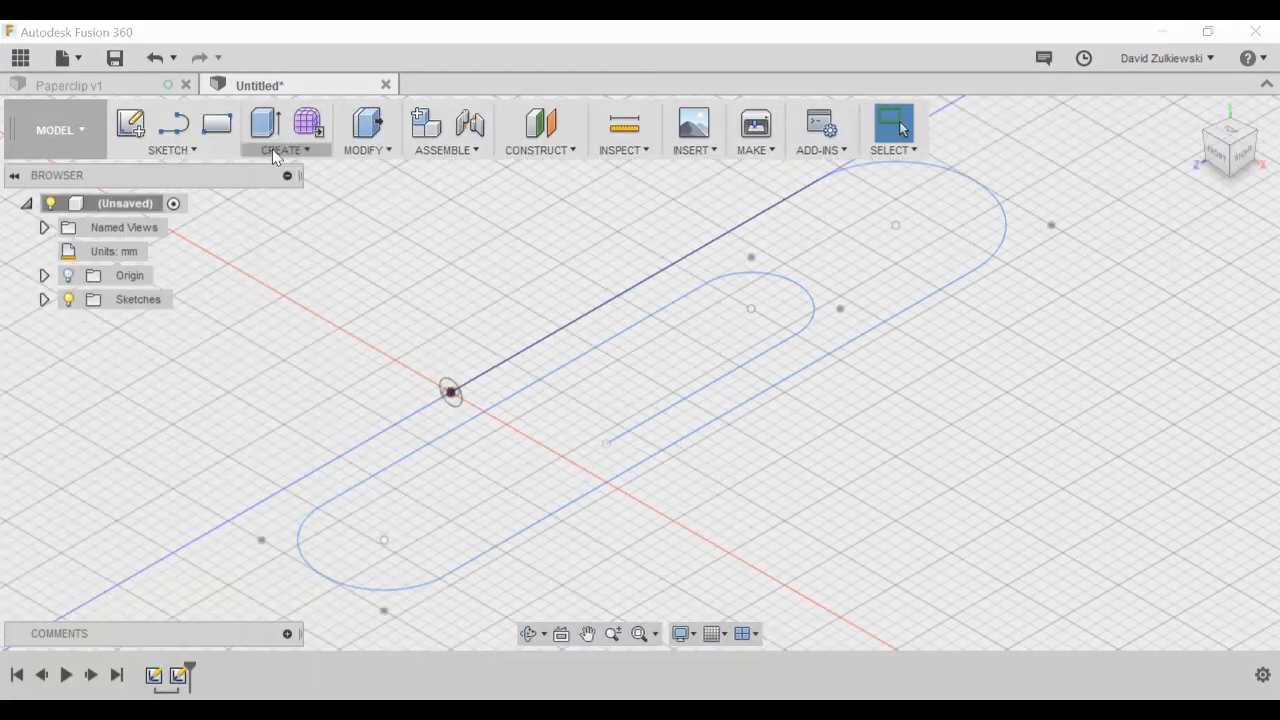
pyautogui.click(277, 152)
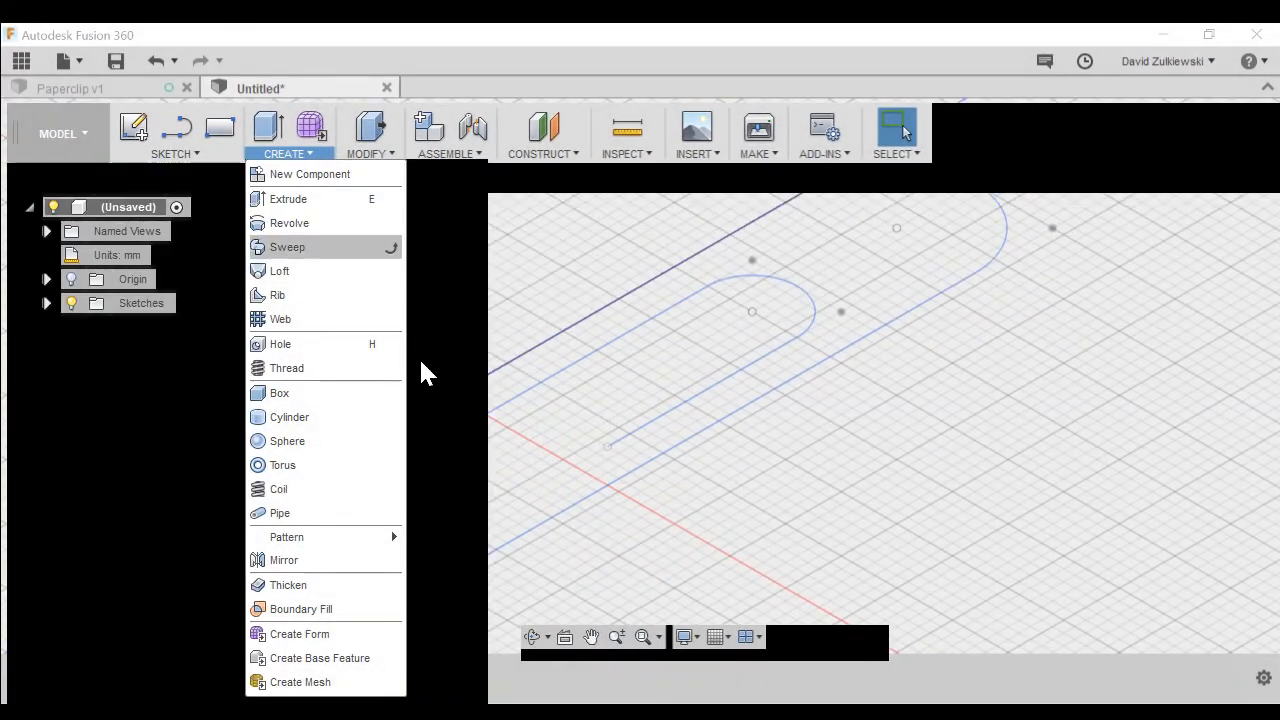
pyautogui.click(284, 248)
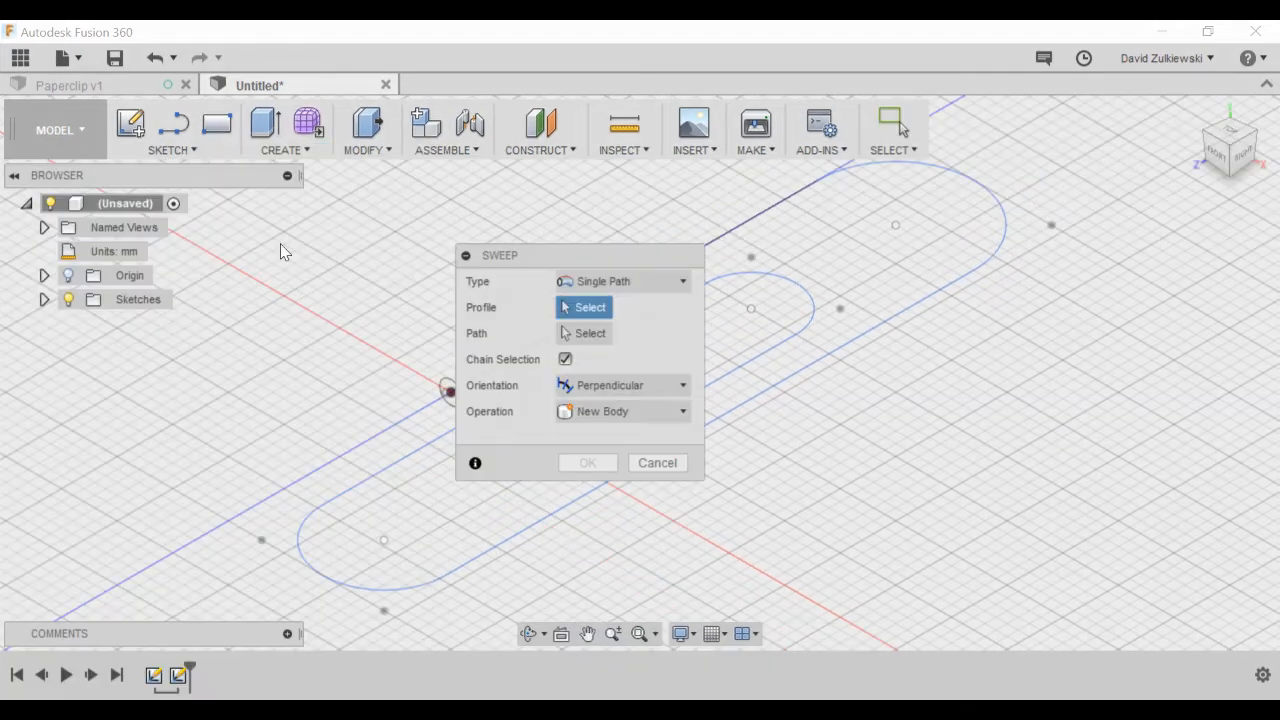
pyautogui.moveTo(560, 255); pyautogui.dragTo(1089, 298)
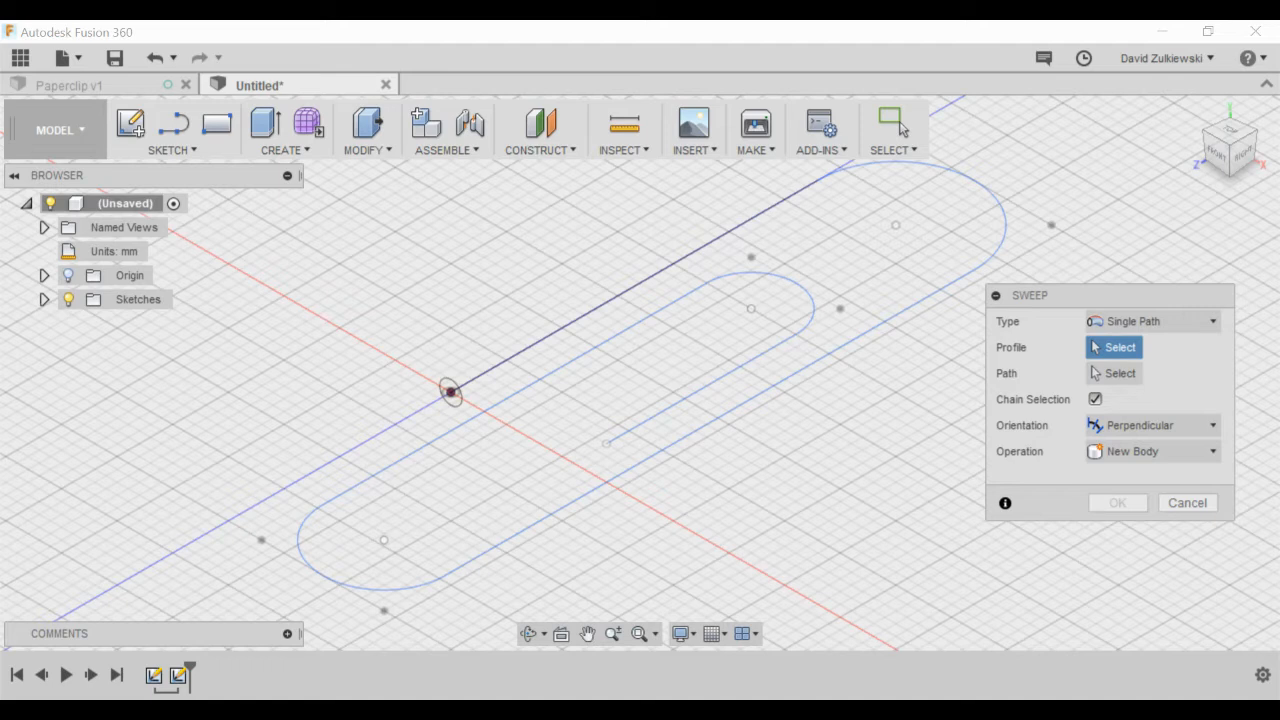
pyautogui.click(450, 390)
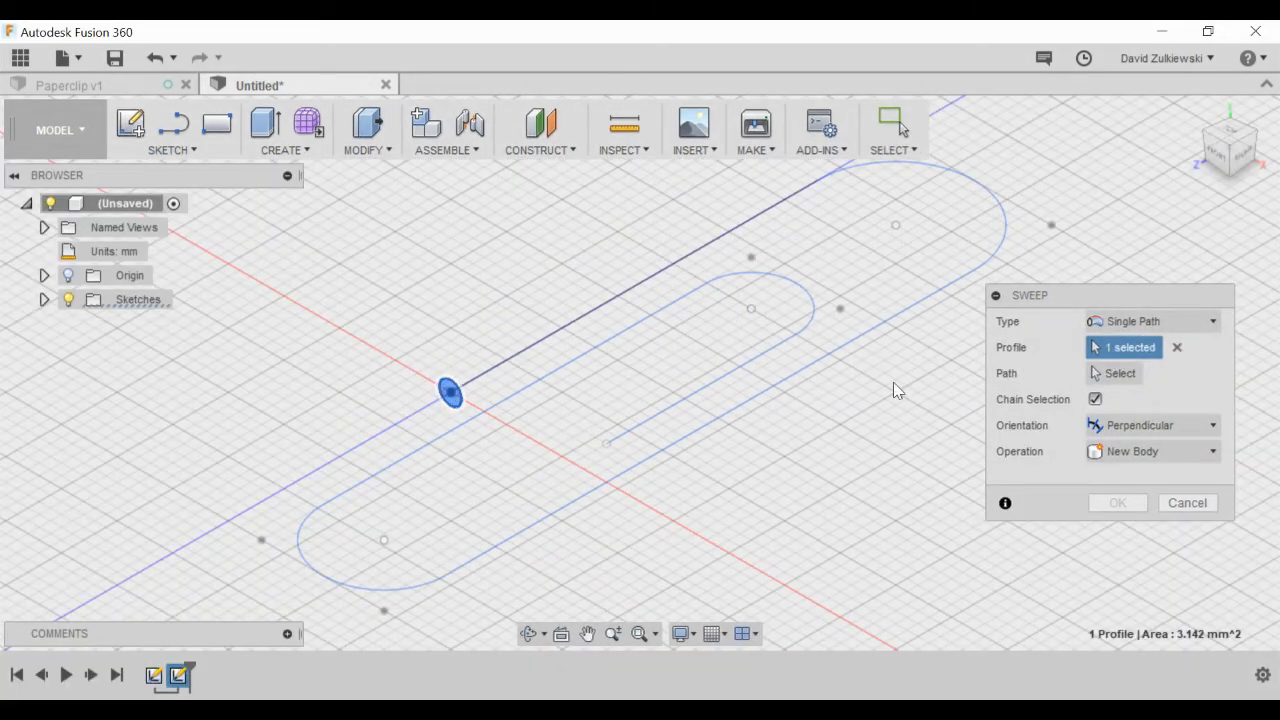
pyautogui.click(1118, 375)
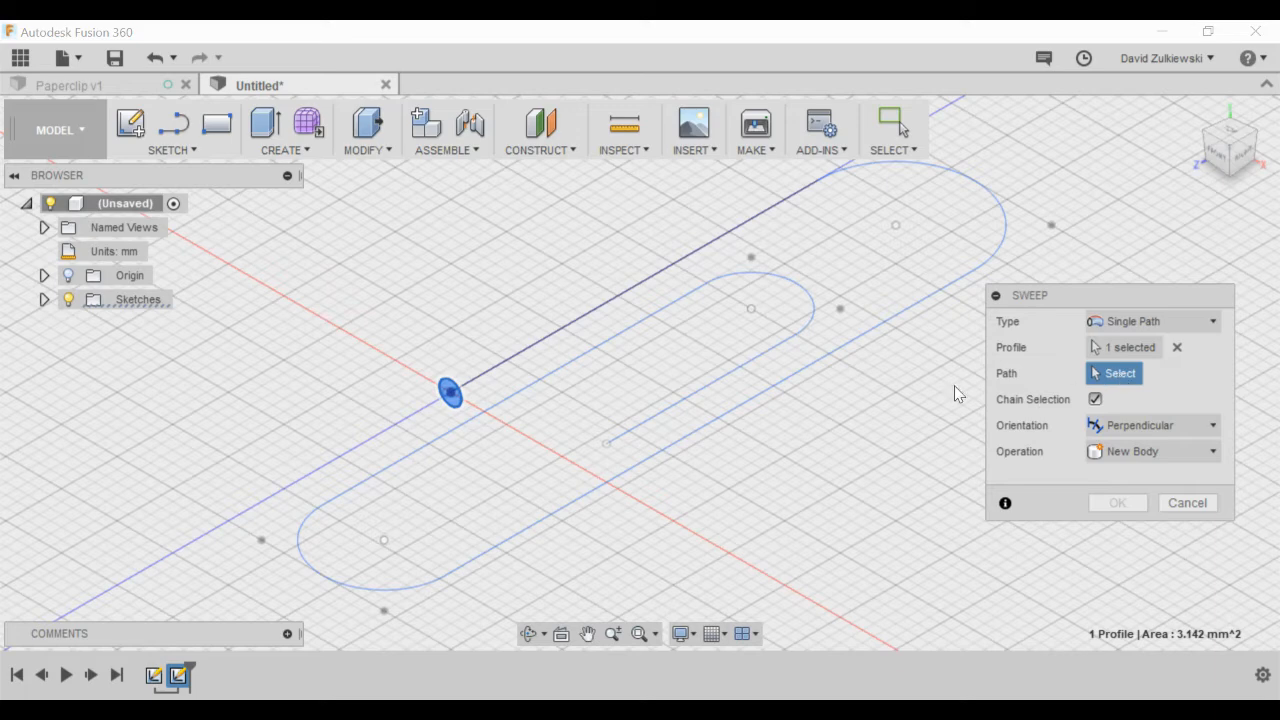
pyautogui.click(612, 313)
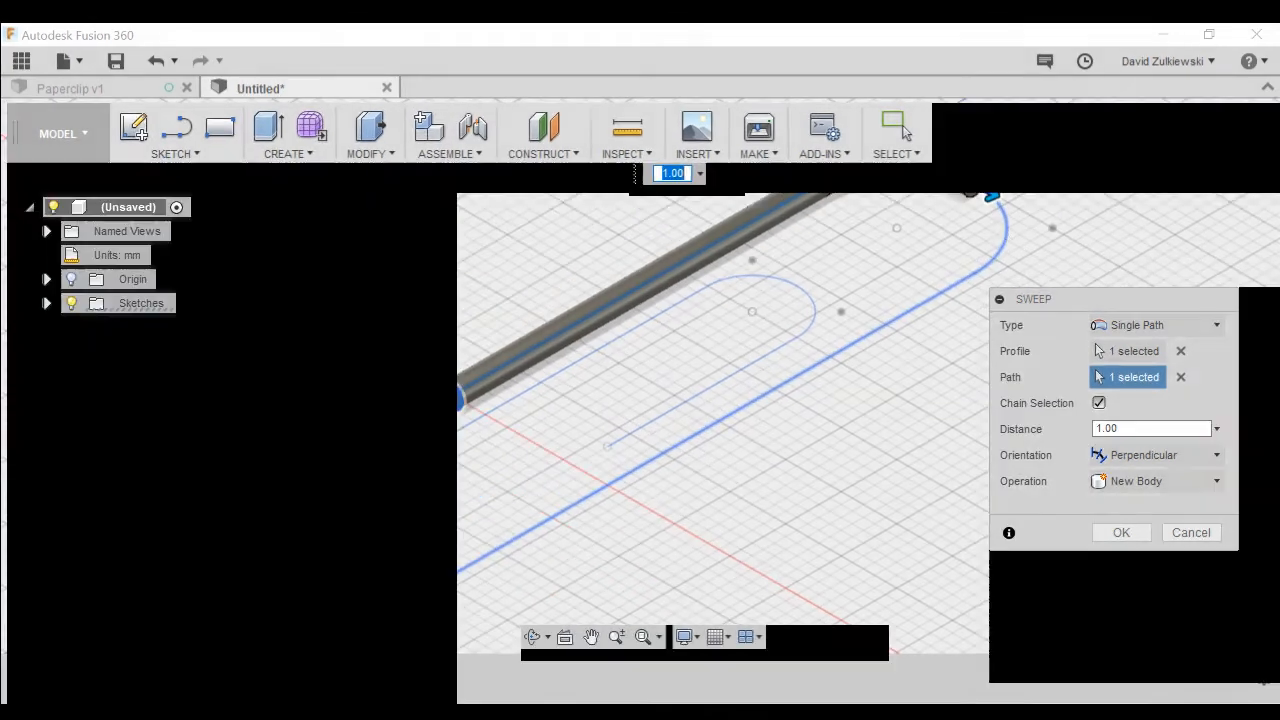
pyautogui.click(1008, 240)
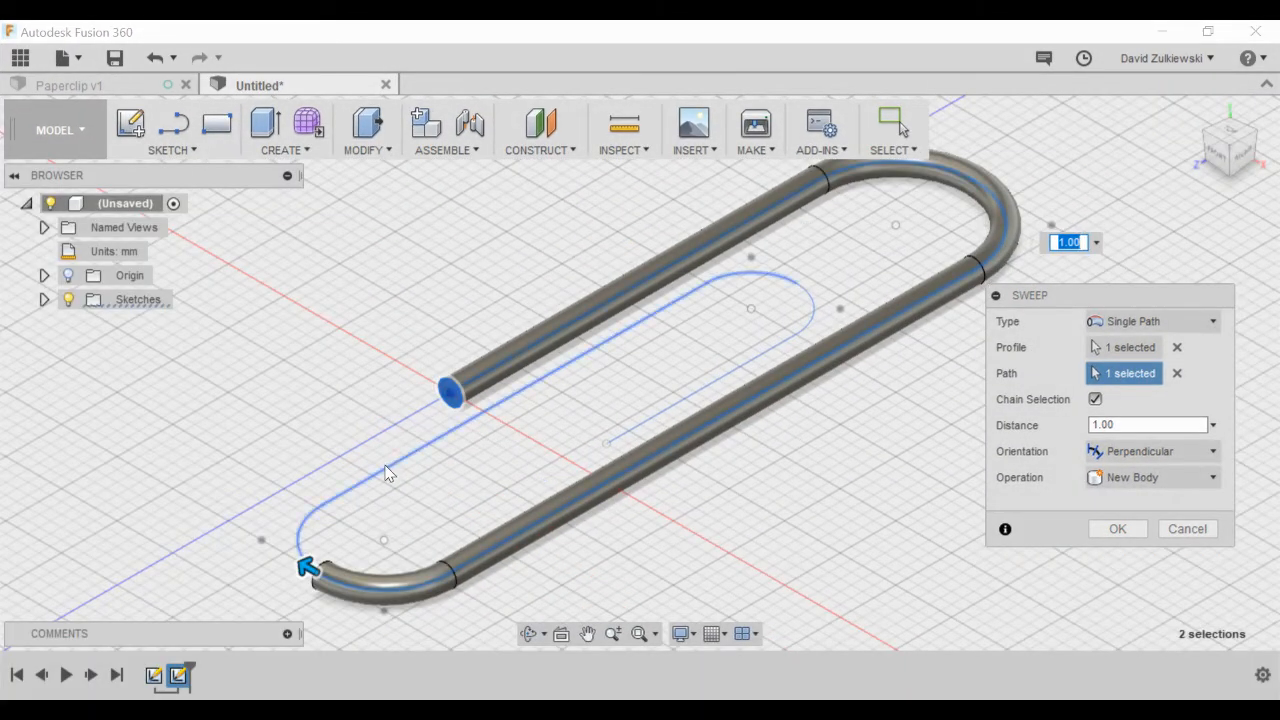
pyautogui.click(414, 445)
pyautogui.click(639, 428)
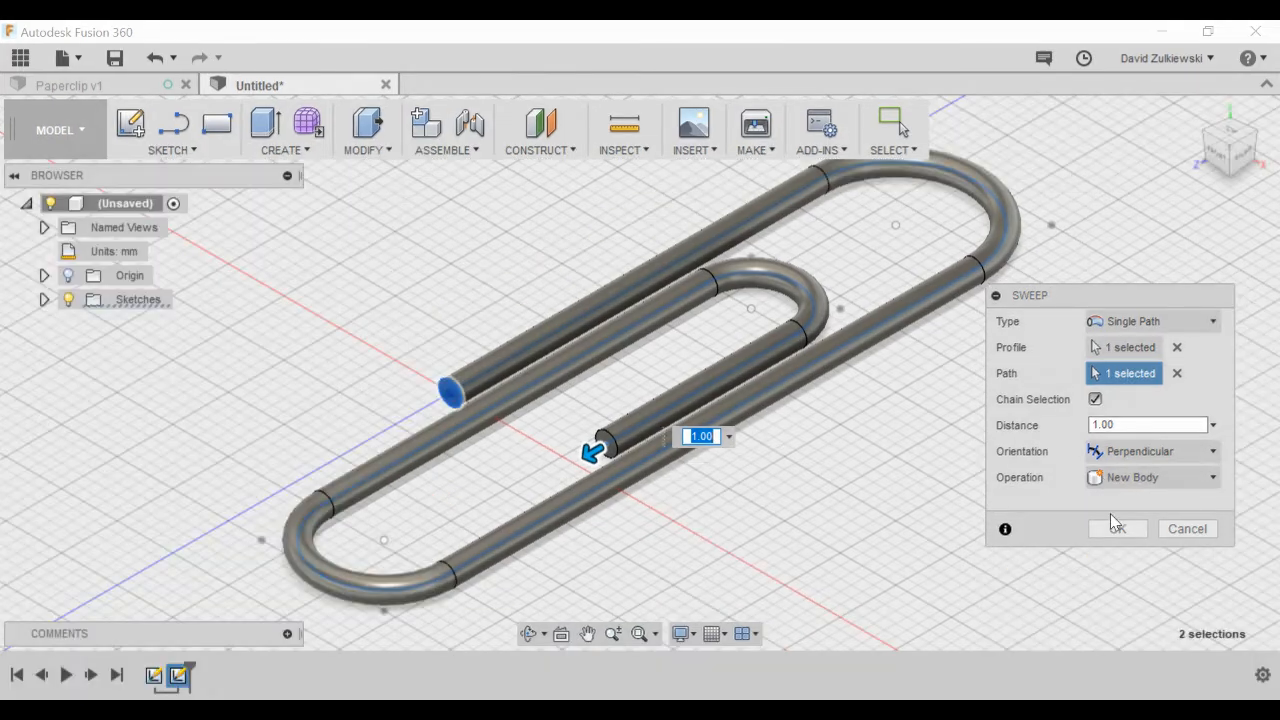
pyautogui.click(1120, 535)
# - Save the design as PaperClip1 and create a new ISO drawing of the full assembly in mm on an A3 sheet
pyautogui.scroll(-4, 941, 326)
pyautogui.scroll(2, 790, 270)
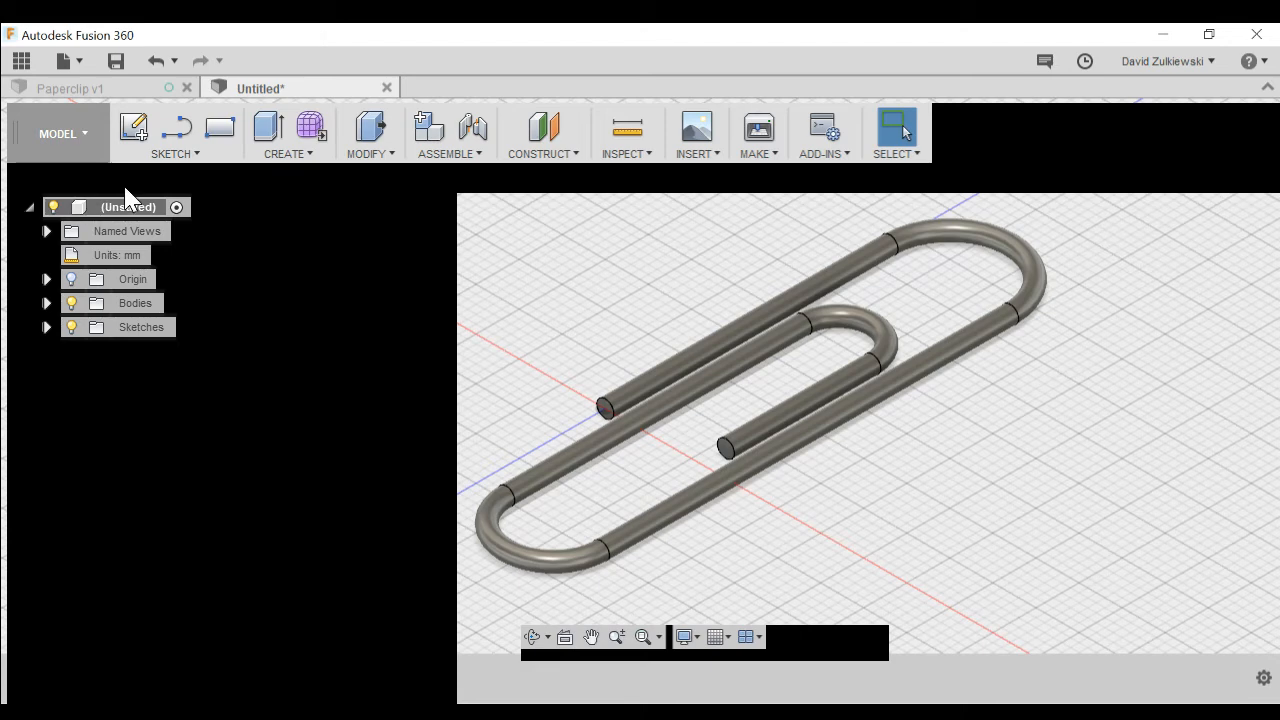
pyautogui.click(79, 126)
pyautogui.moveTo(50, 386)
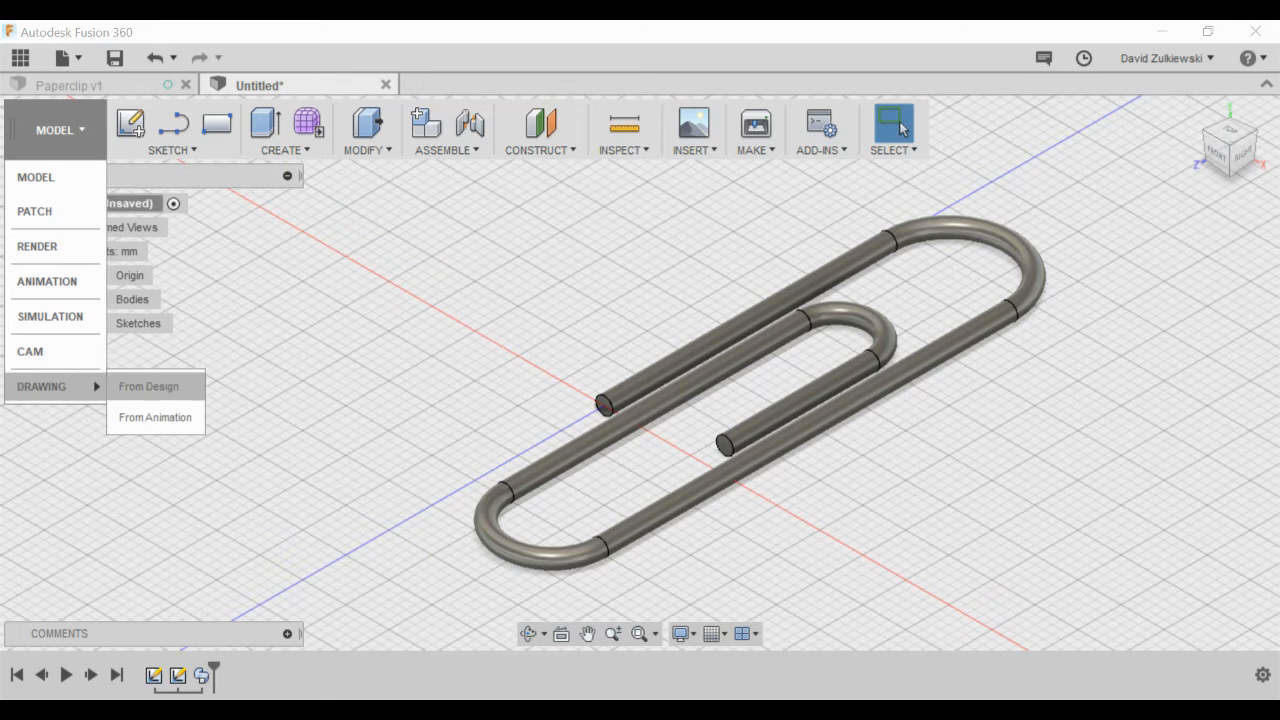
pyautogui.press('Escape')
pyautogui.hotkey('ctrl', 's')
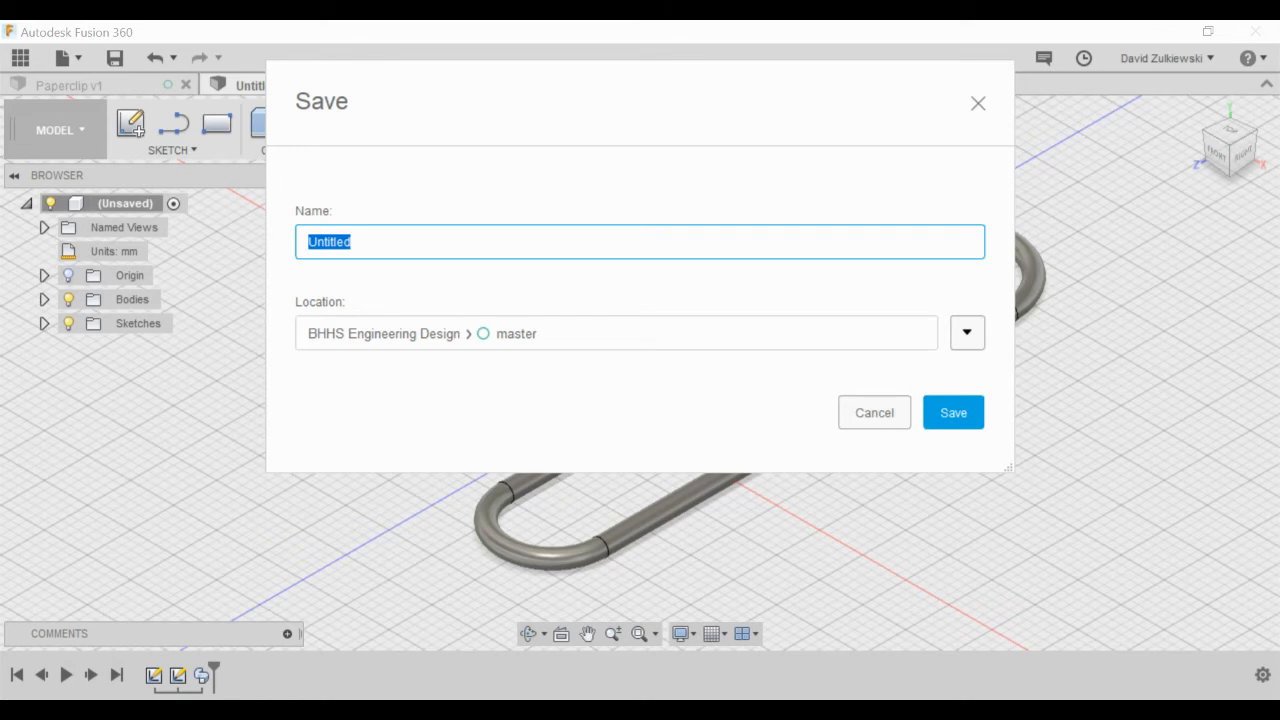
pyautogui.write('PaperClip1')
pyautogui.press('Return')
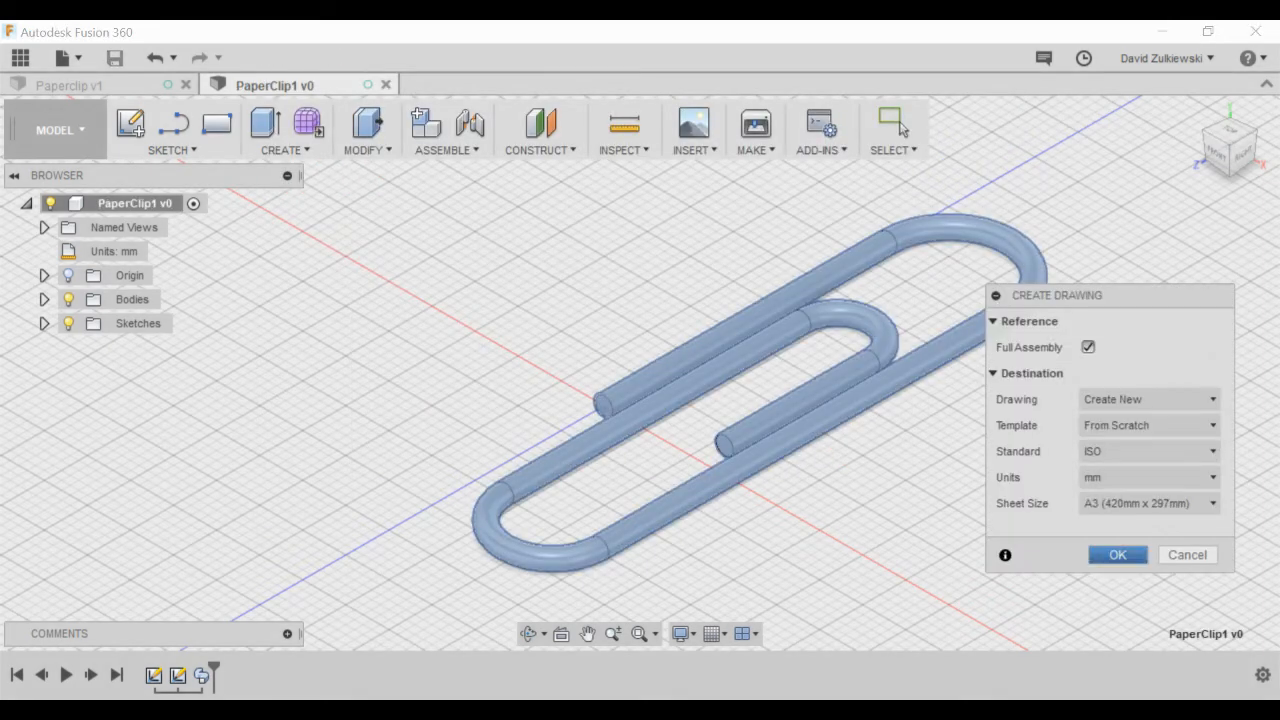
pyautogui.click(1117, 554)
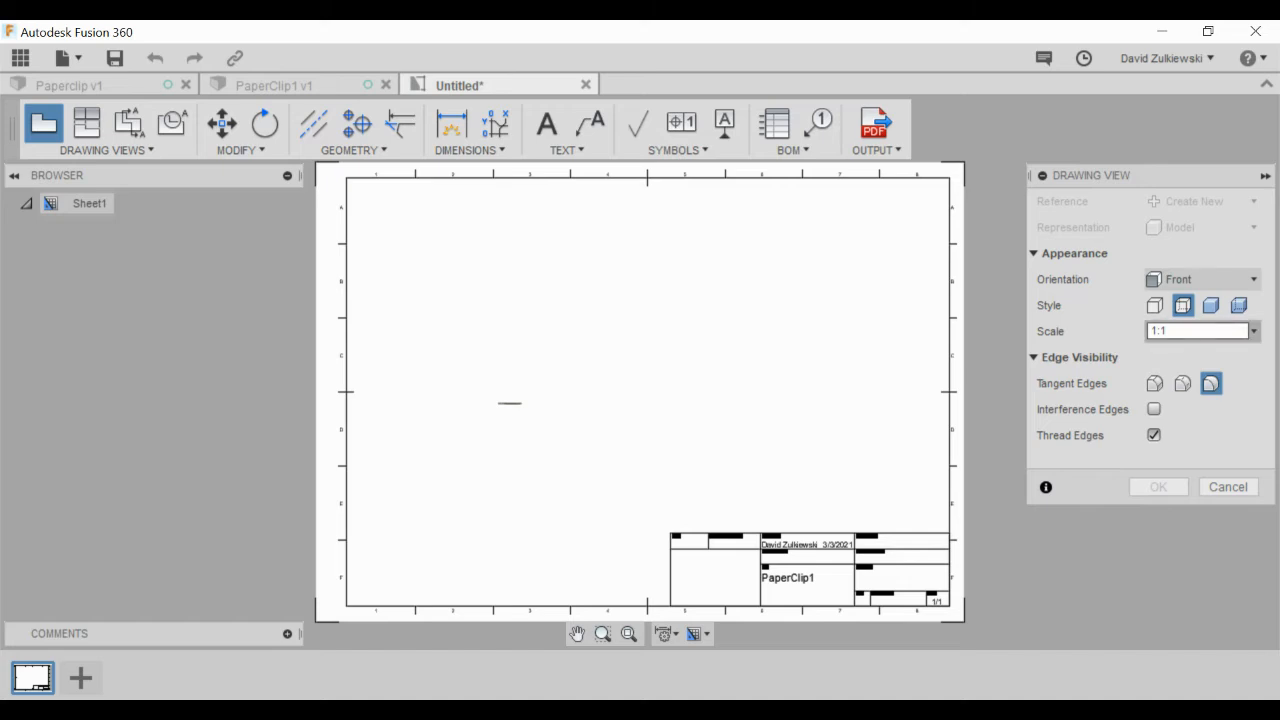
# - Set the scale of the unplaced front base view to 2:1
pyautogui.click(1254, 331)
pyautogui.press('Down')
pyautogui.press('Down')
pyautogui.press('Down')
pyautogui.press('Down')
pyautogui.press('Down')
pyautogui.press('Down')
pyautogui.press('Down')
pyautogui.press('Down')
pyautogui.press('Down')
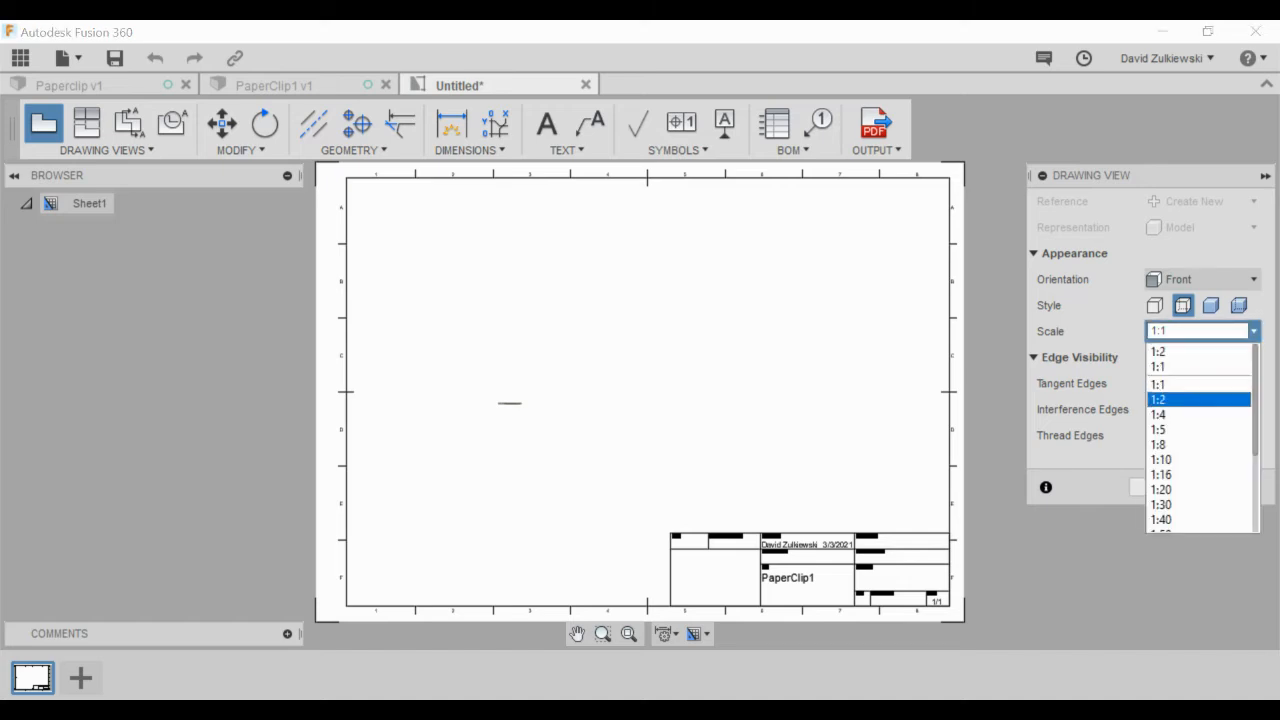
pyautogui.press('Down')
pyautogui.press('Down')
pyautogui.press('Down')
pyautogui.press('Down')
pyautogui.press('Down')
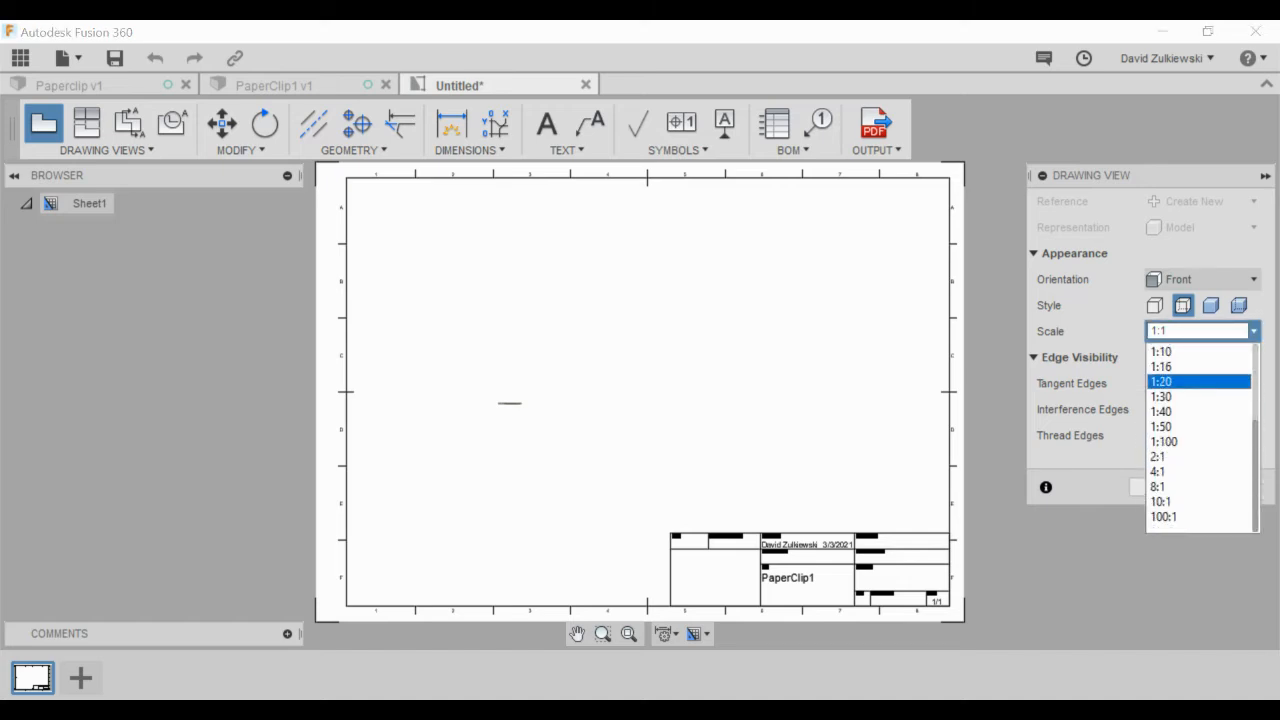
pyautogui.press('Return')
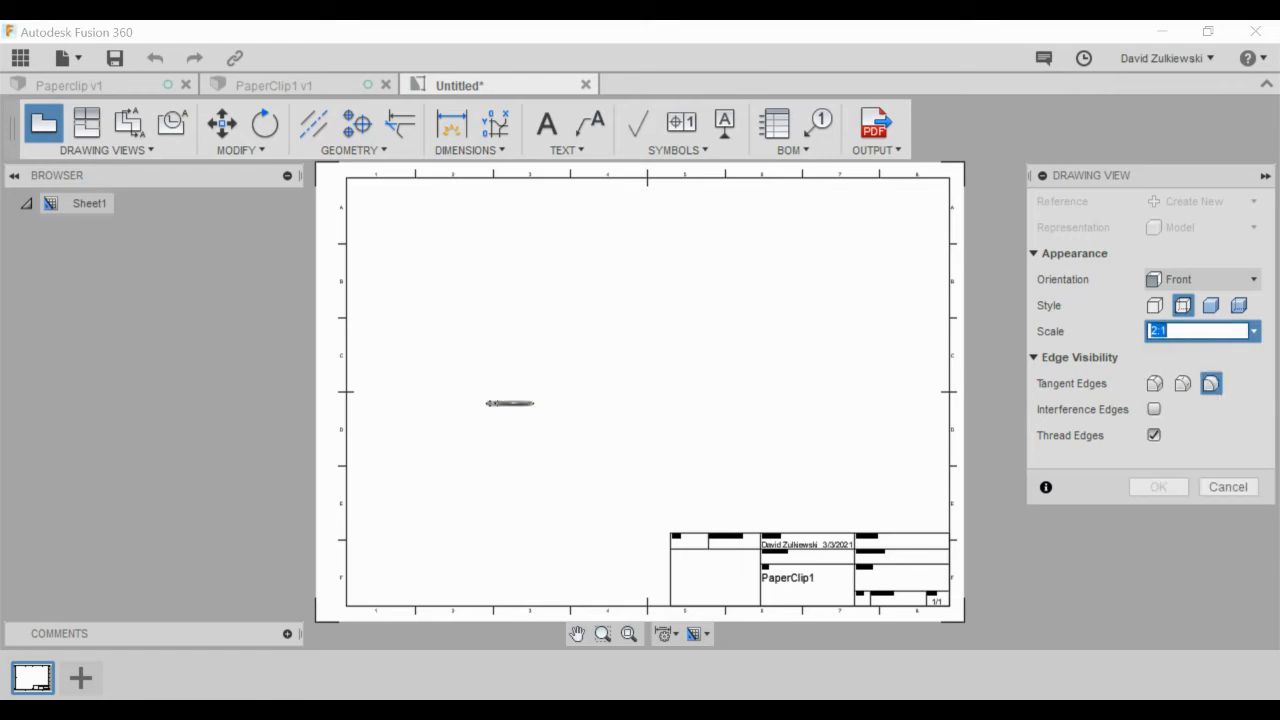
# - Set the base view's scale to 8:1 and place the front view in the upper left area of the sheet
pyautogui.click(1254, 331)
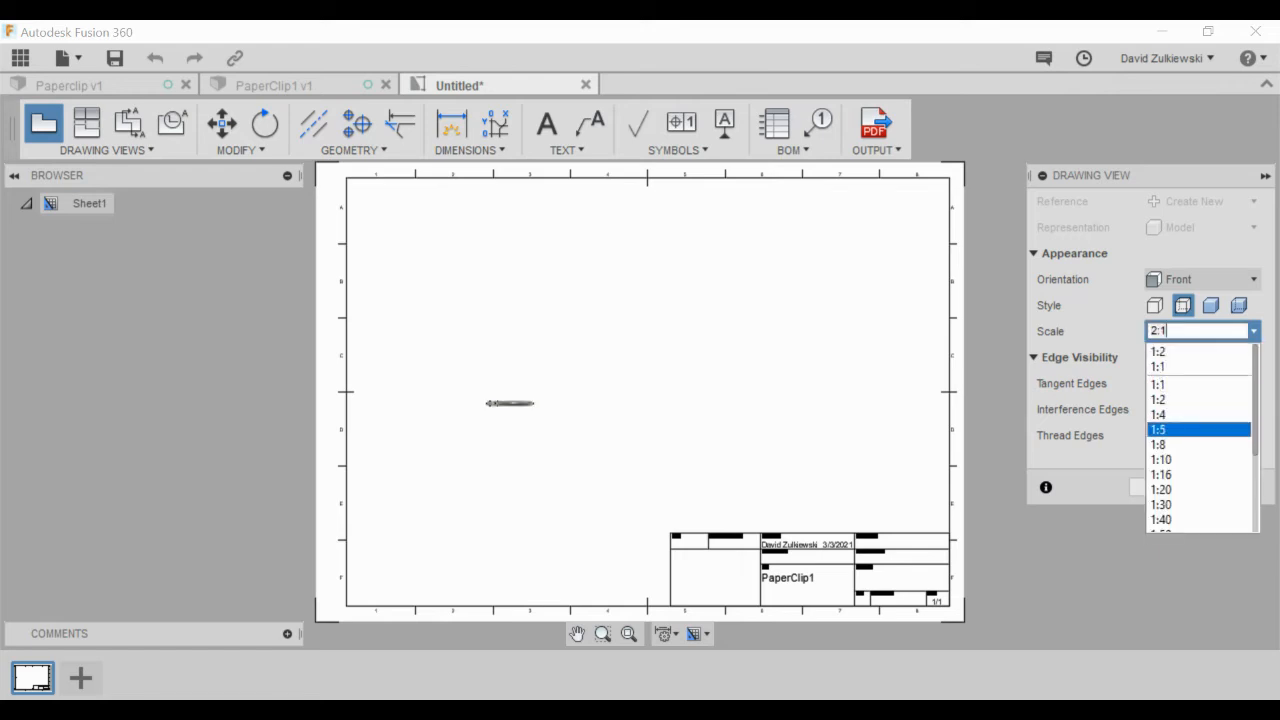
pyautogui.scroll(-3, 1198, 456)
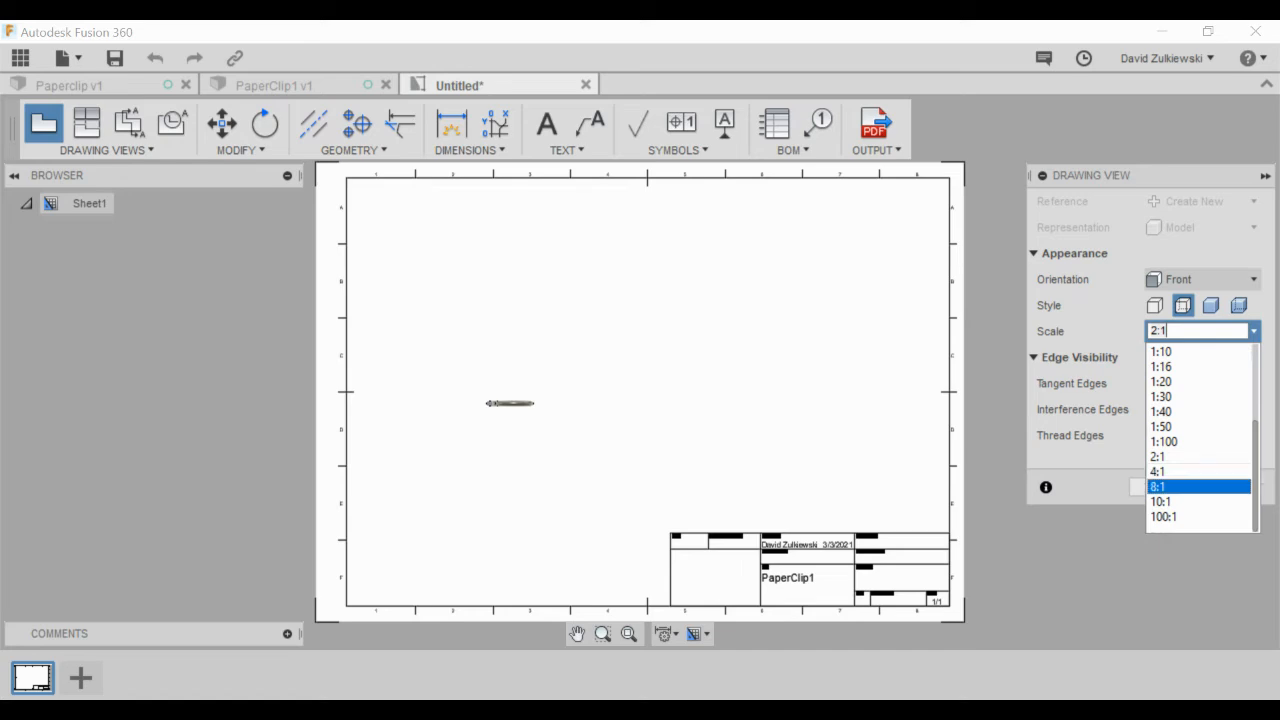
pyautogui.click(1160, 486)
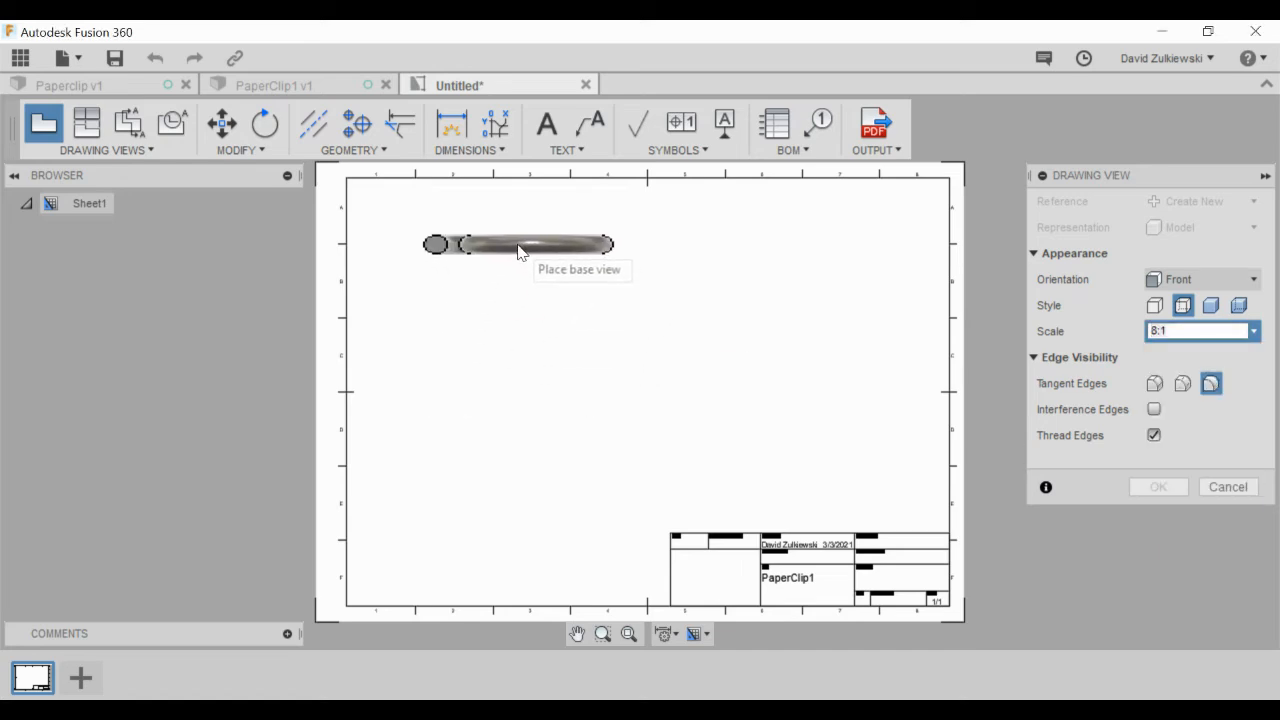
pyautogui.click(518, 247)
pyautogui.click(1156, 487)
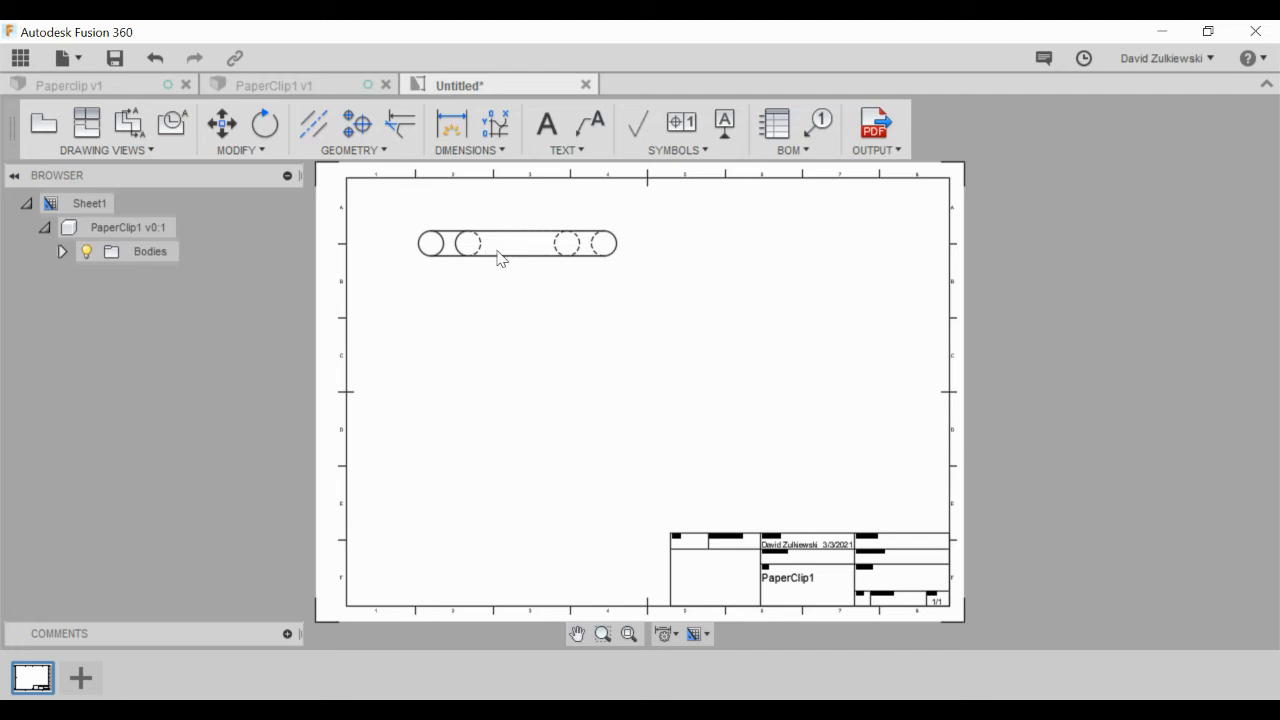
pyautogui.click(87, 124)
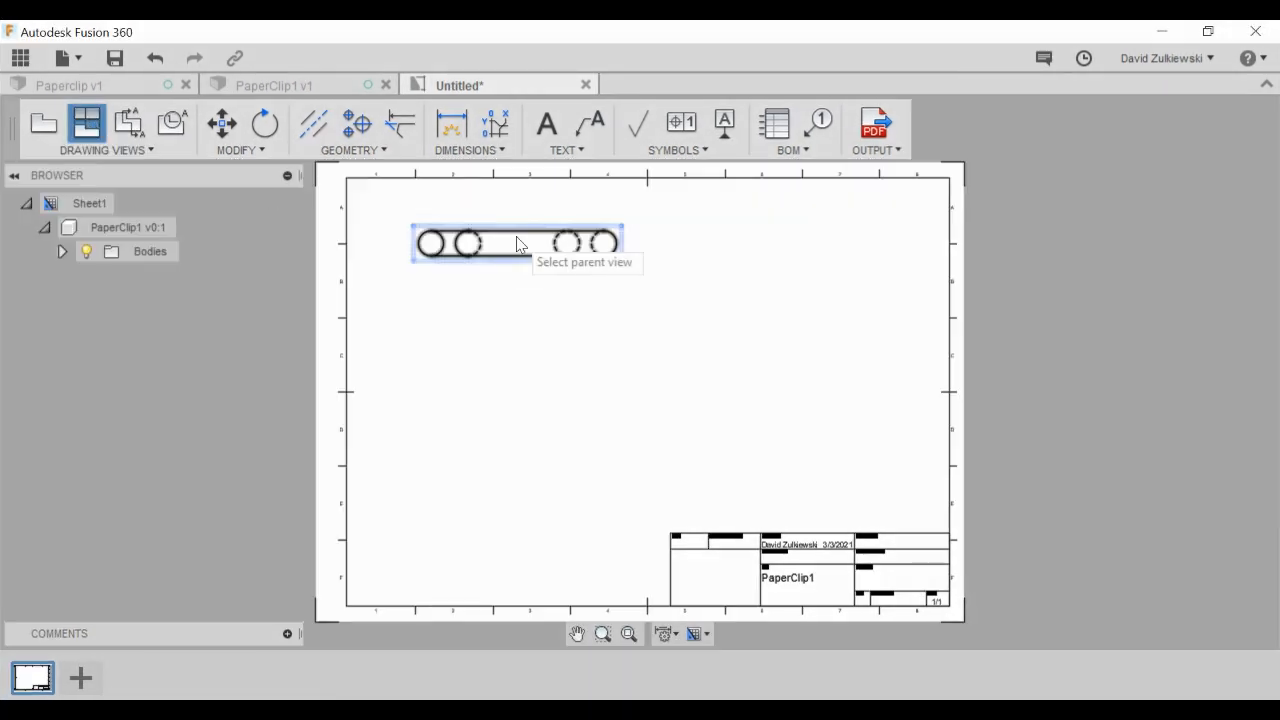
pyautogui.click(517, 245)
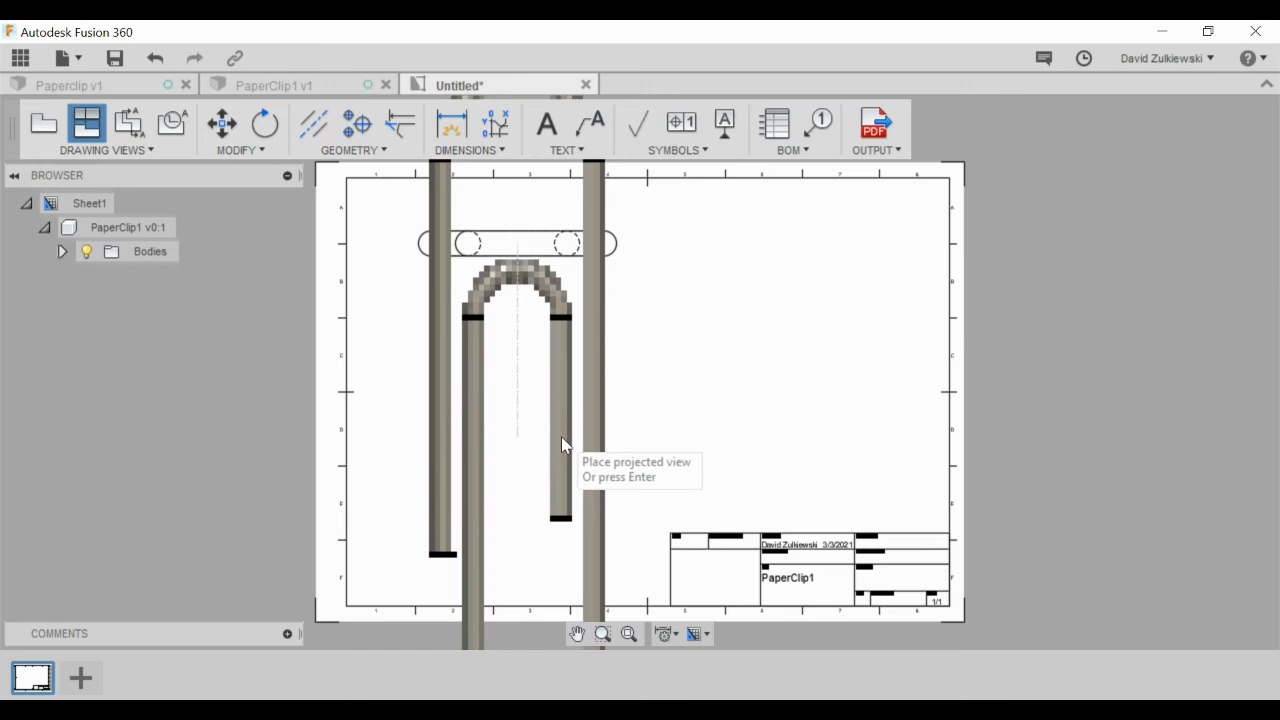
pyautogui.press('Escape')
# - Edit the placed front view and set its scale to 2:1
pyautogui.click(503, 245)
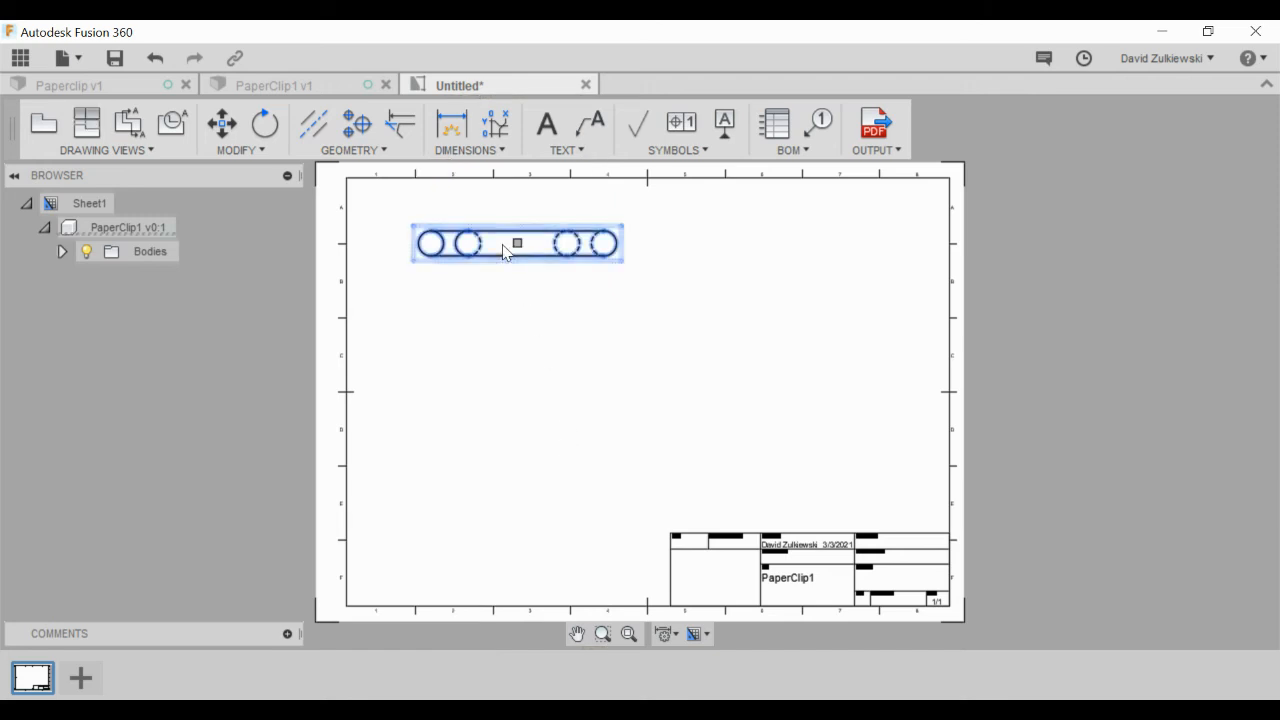
pyautogui.doubleClick(503, 250)
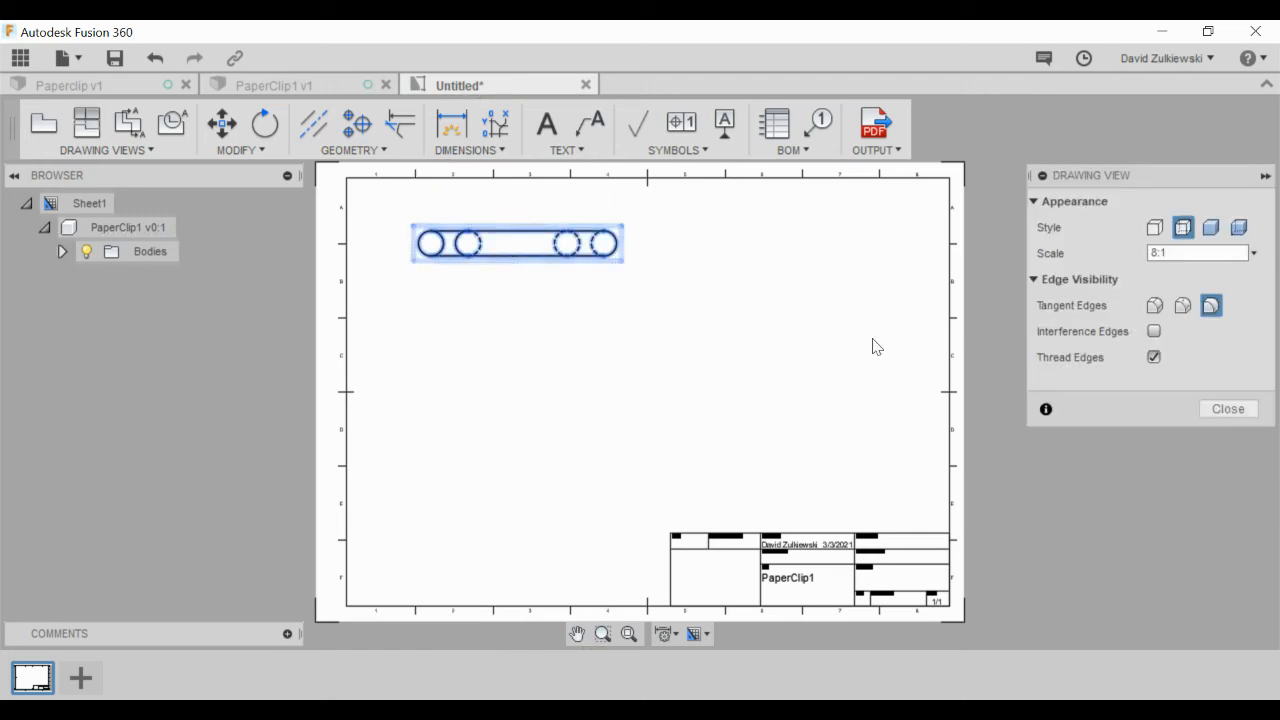
pyautogui.click(1254, 253)
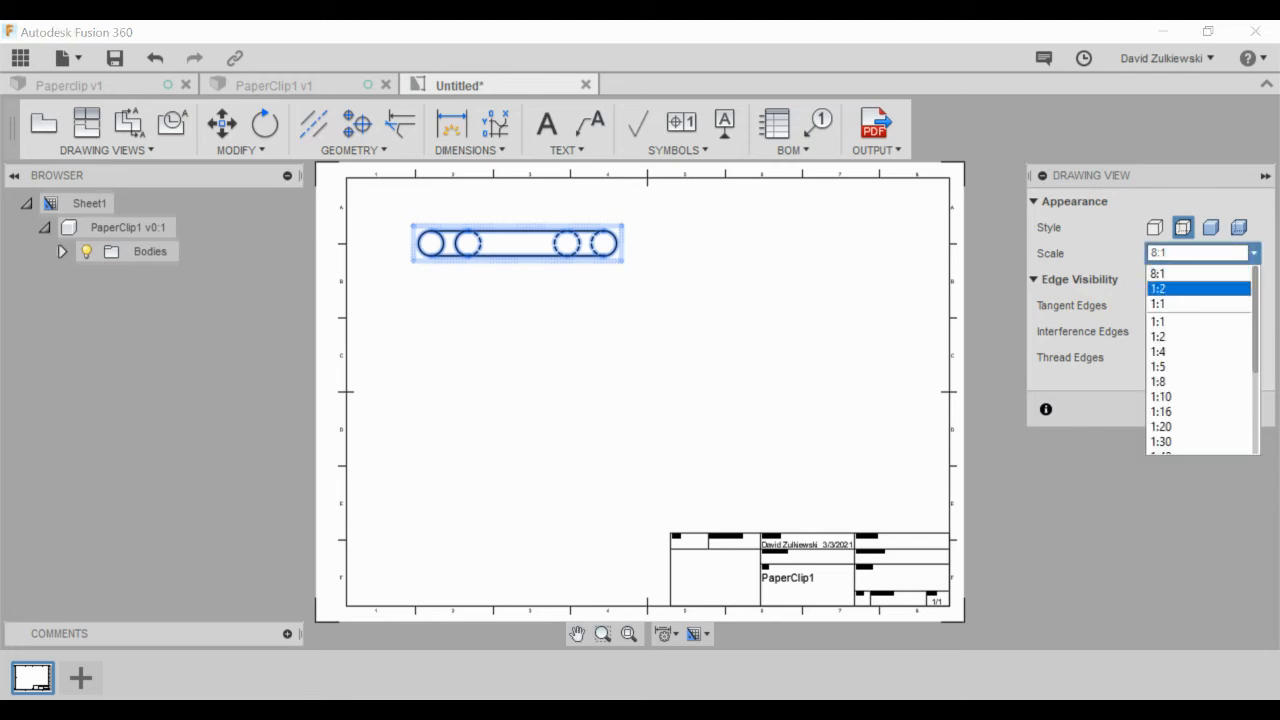
pyautogui.scroll(-3, 1198, 368)
pyautogui.click(1198, 378)
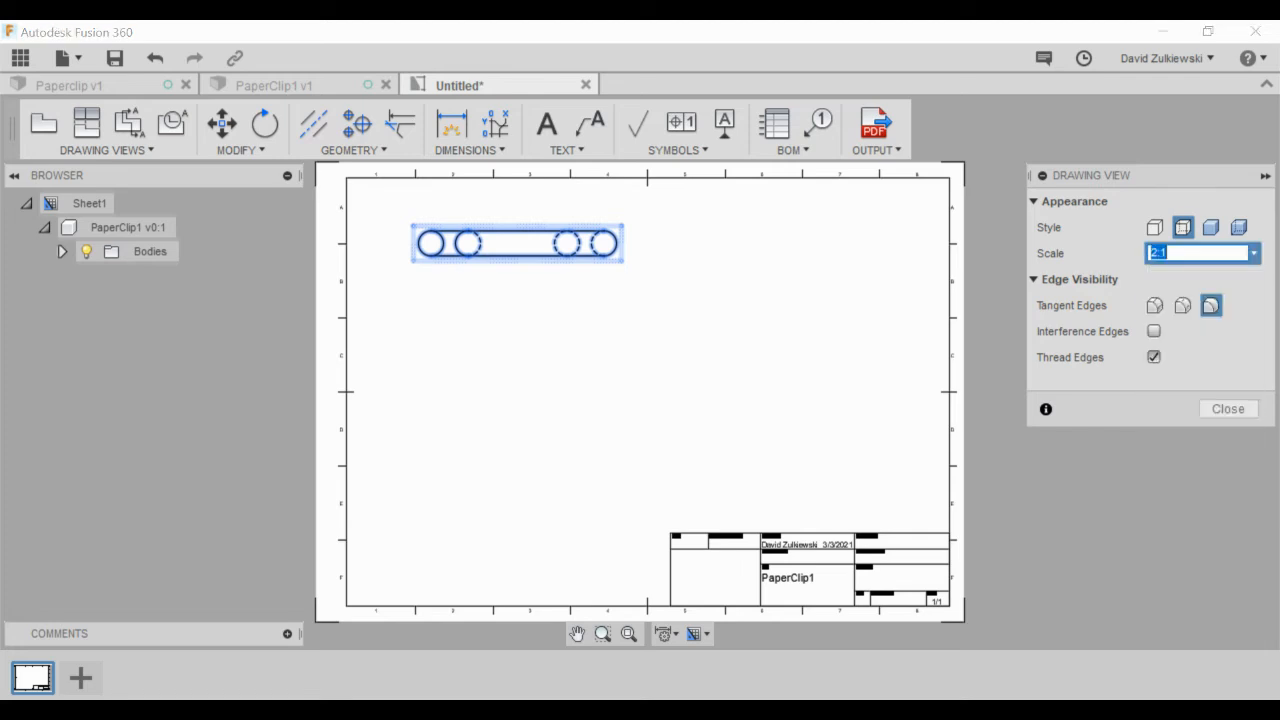
pyautogui.click(1229, 409)
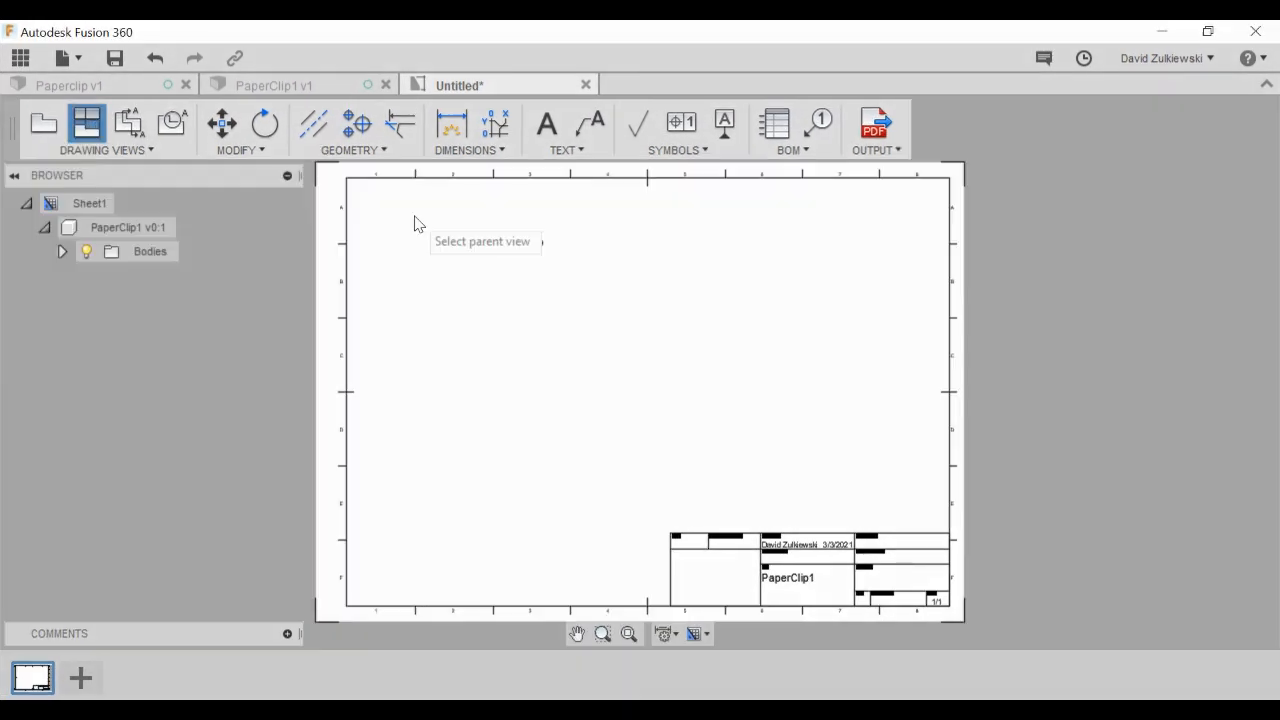
# - Project a view from the front view and place it directly below, showing the paperclip's full outline
pyautogui.click(518, 246)
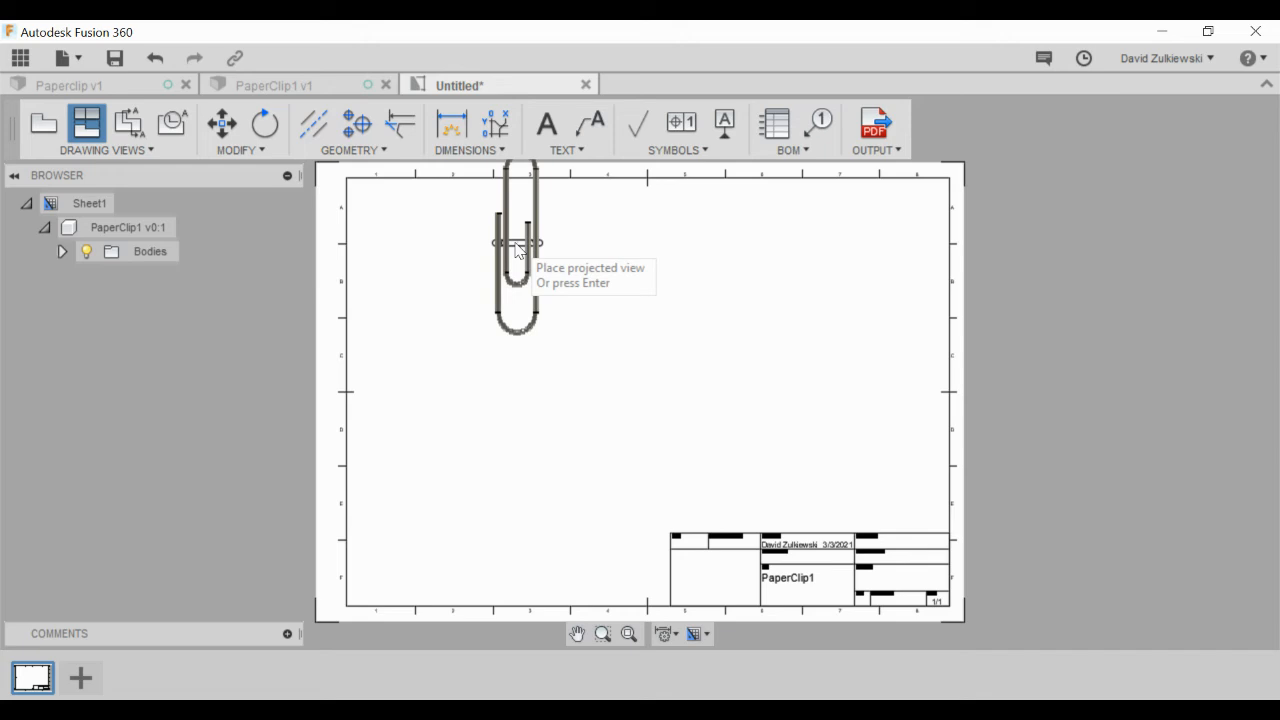
pyautogui.click(530, 402)
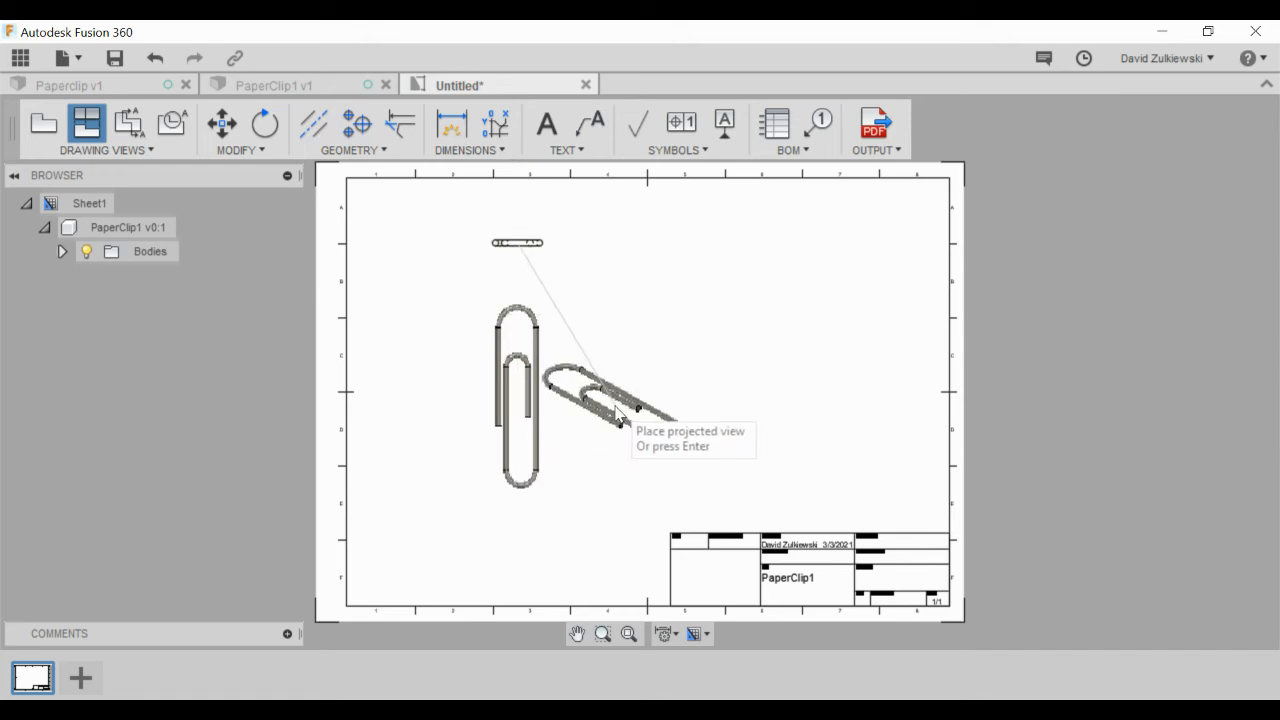
pyautogui.press('Return')
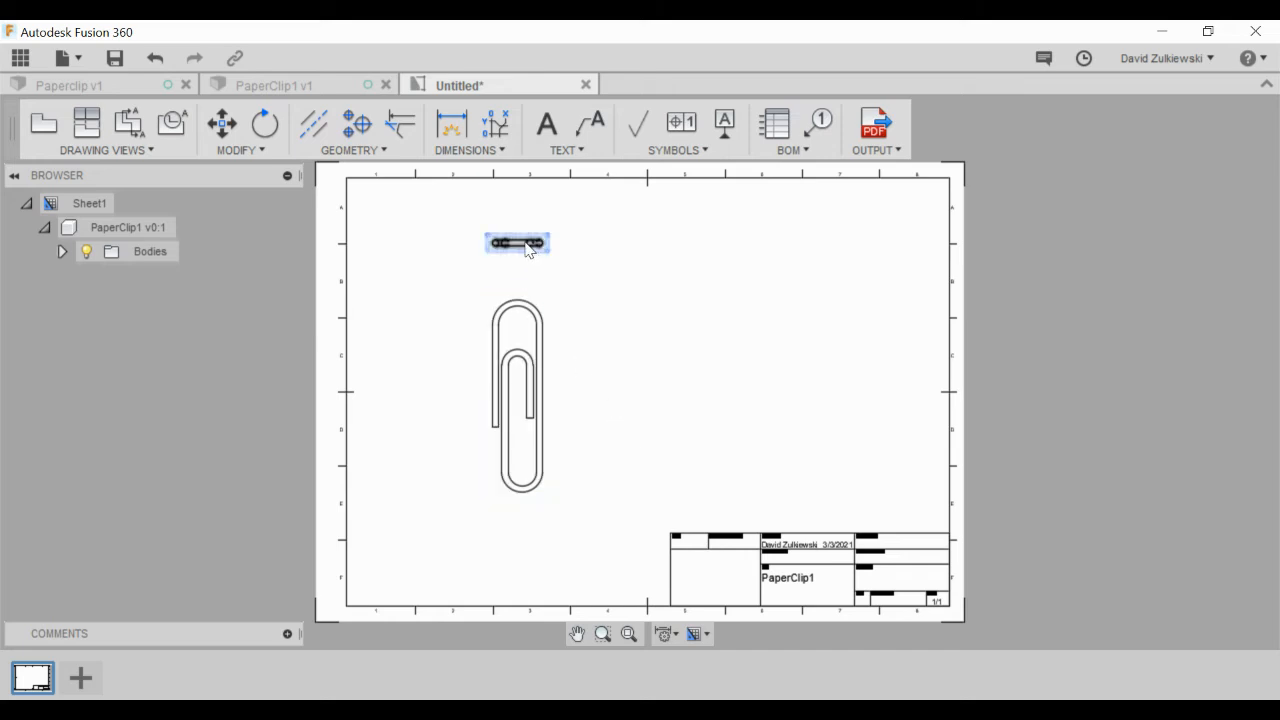
# - Project from the paperclip's outline view a side view to its right and an isometric view diagonally up and to the right
pyautogui.click(533, 373)
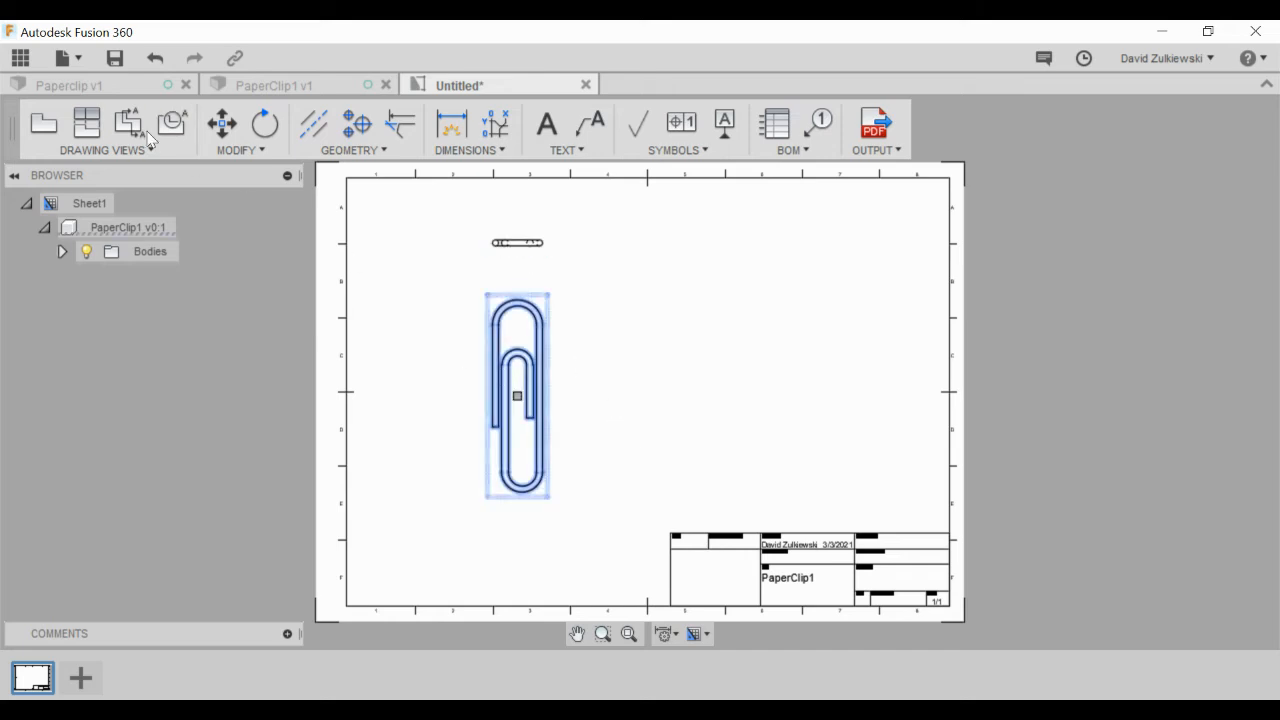
pyautogui.click(87, 122)
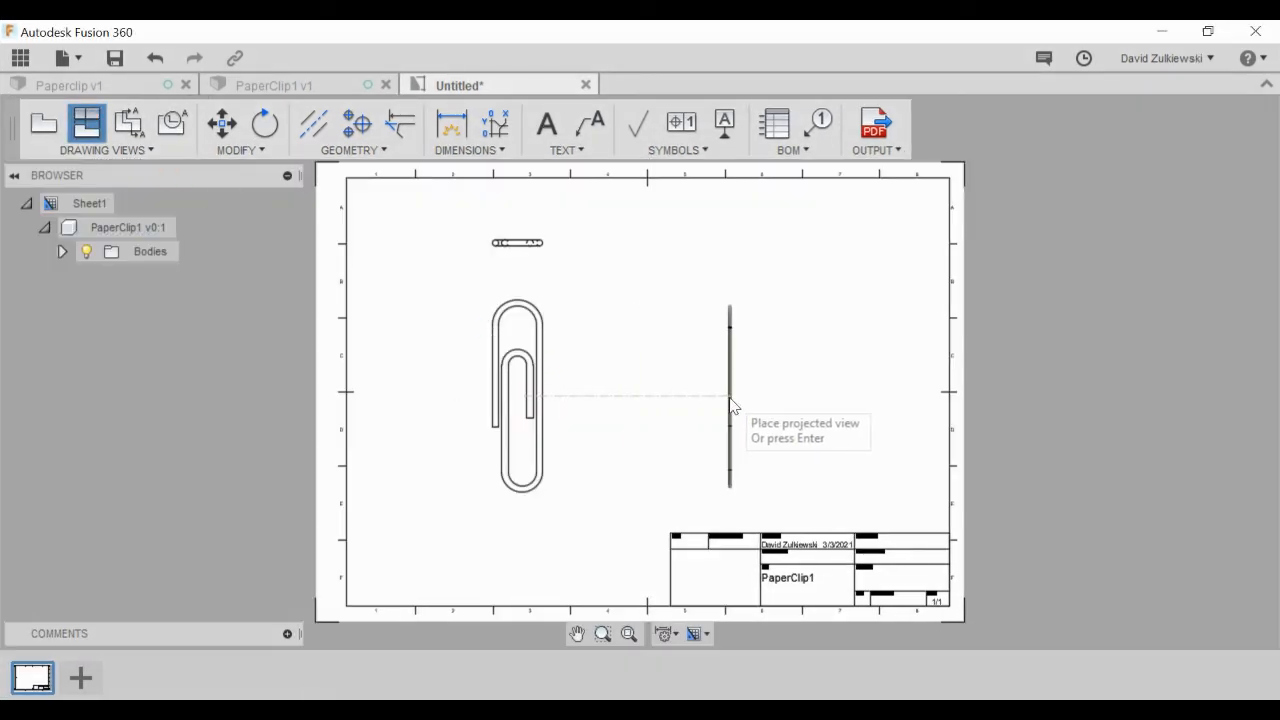
pyautogui.click(770, 408)
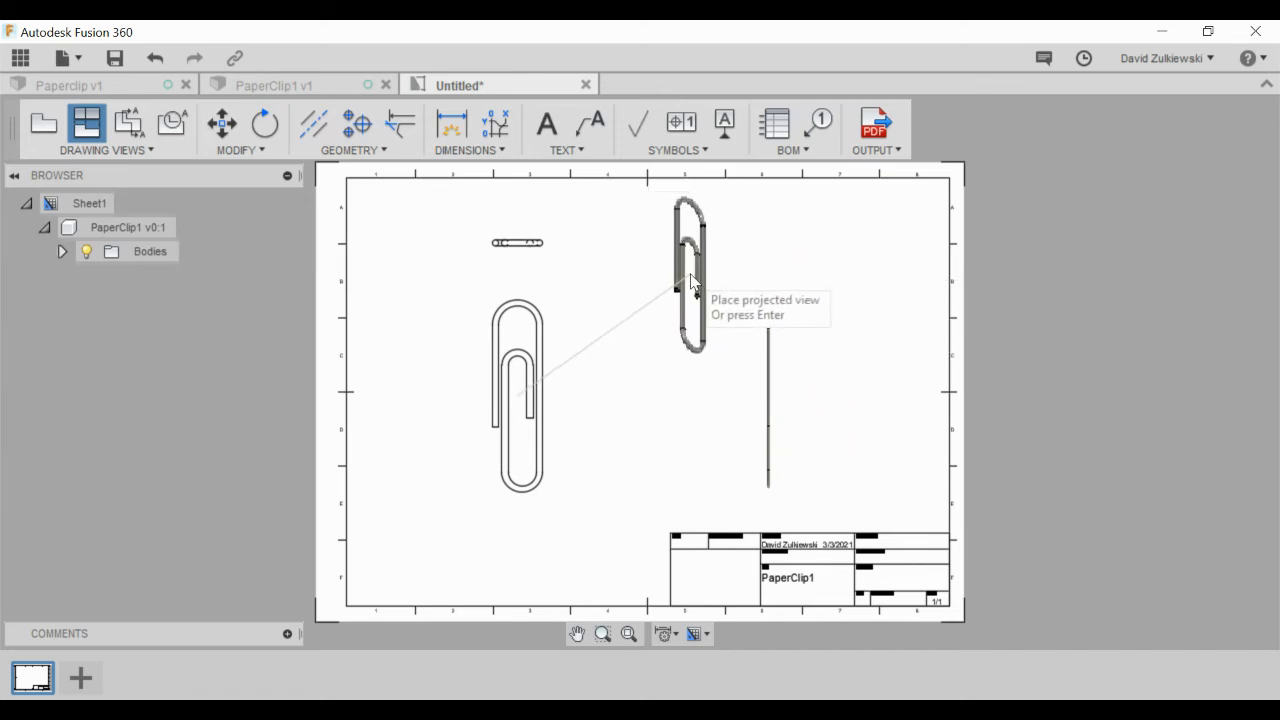
pyautogui.press('Return')
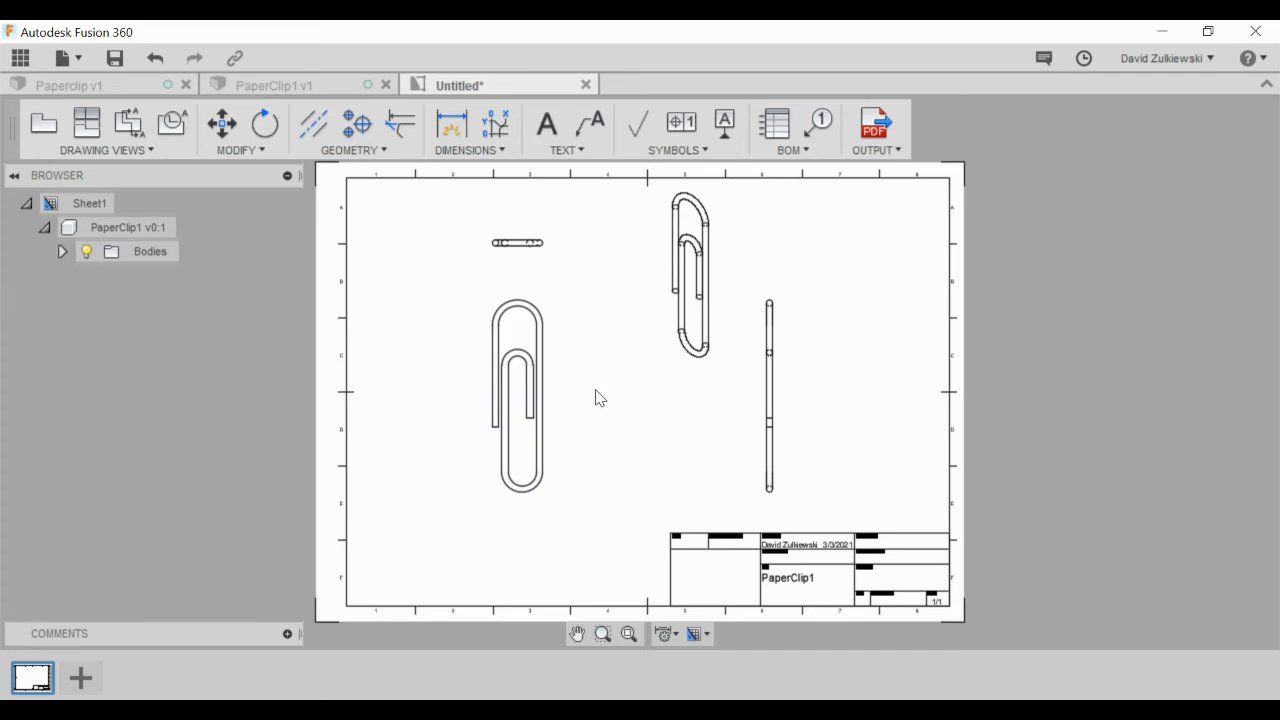
# - Change the isometric view's style to Shaded
pyautogui.doubleClick(684, 268)
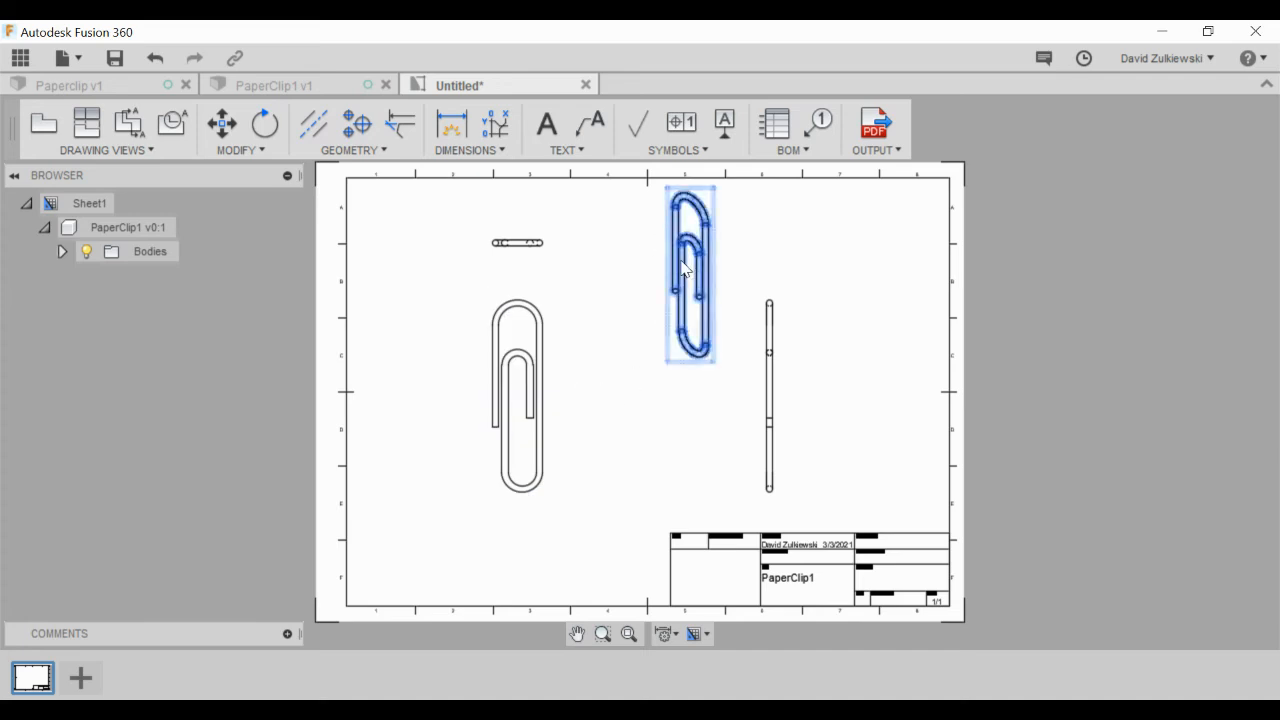
pyautogui.click(1239, 227)
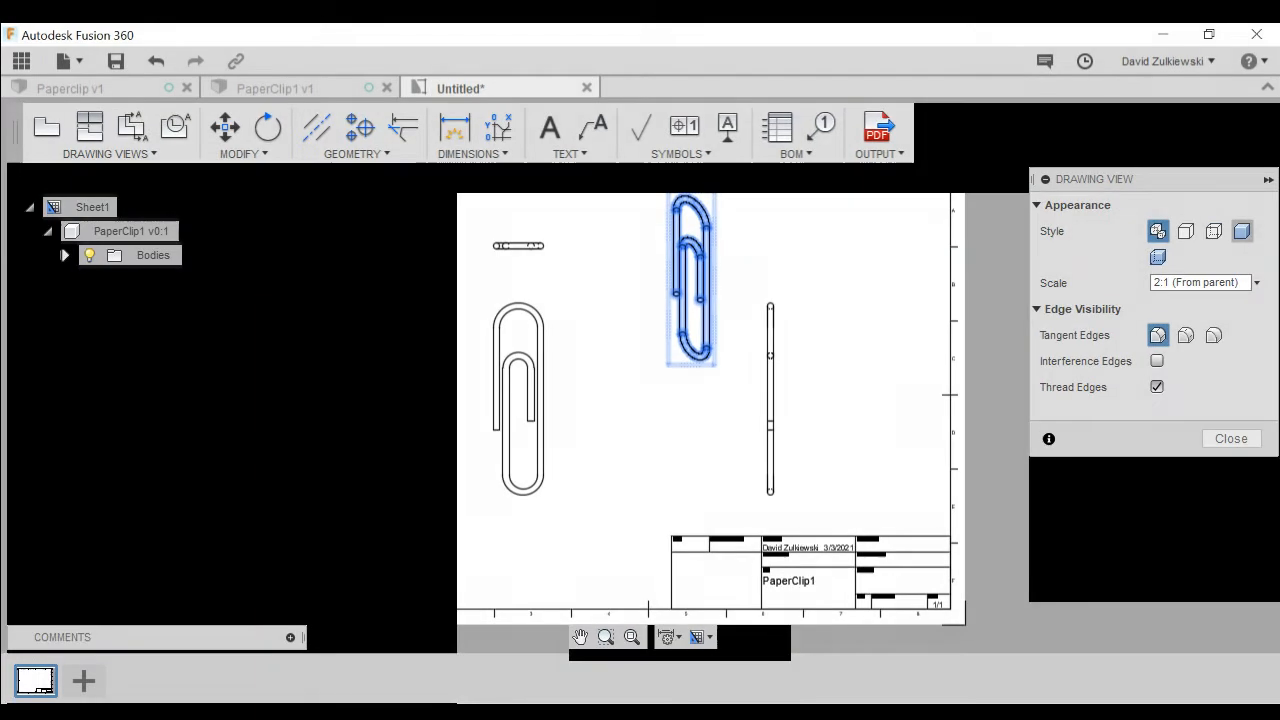
pyautogui.click(1228, 435)
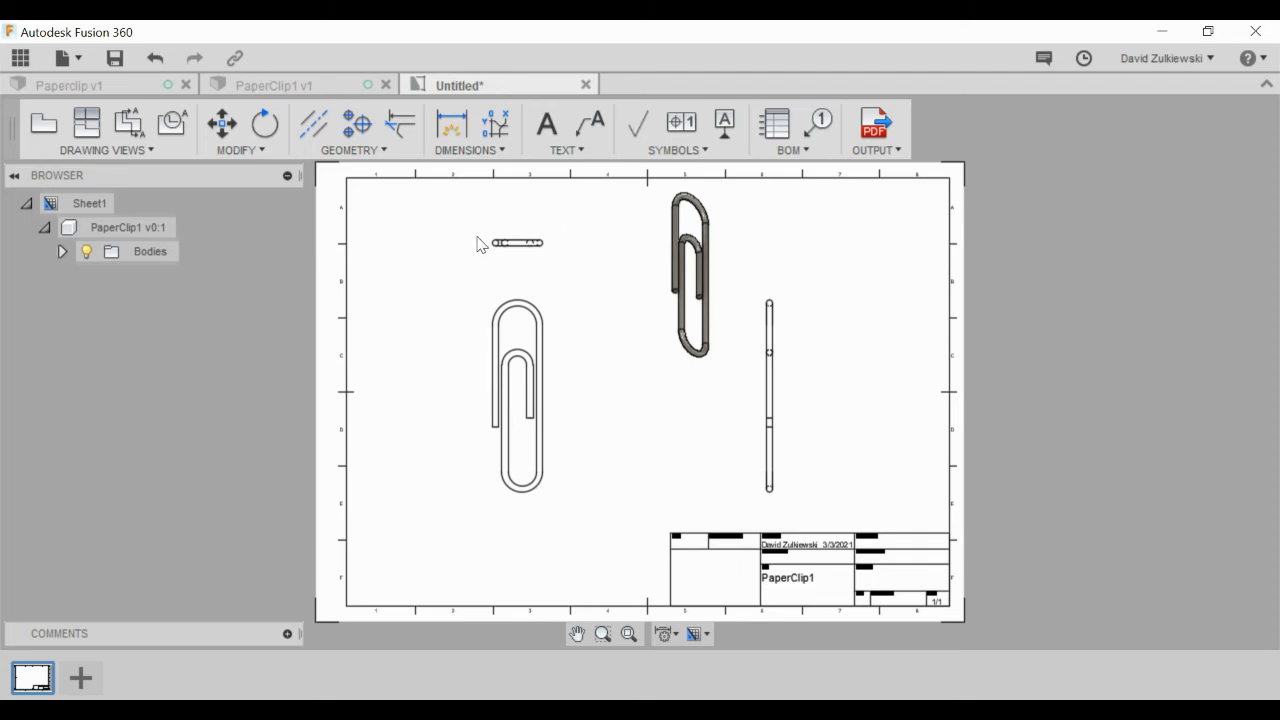
pyautogui.scroll(5, 517, 241)
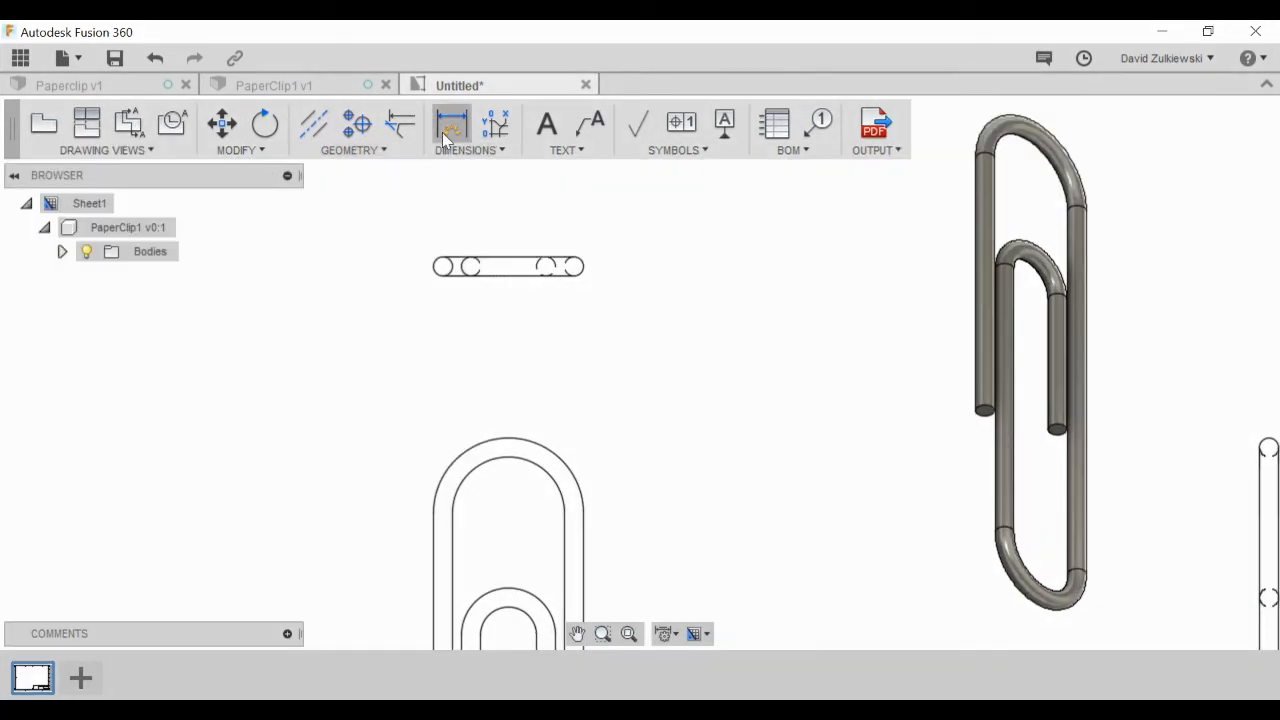
pyautogui.click(445, 138)
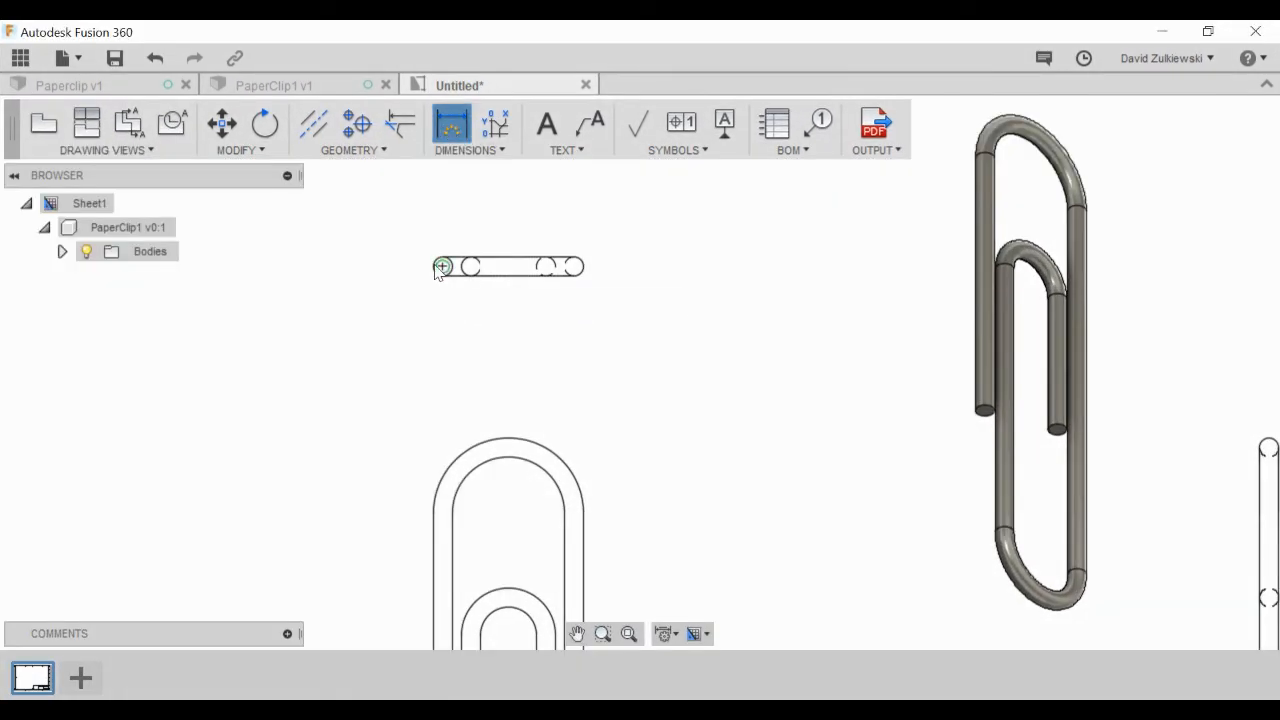
pyautogui.click(440, 266)
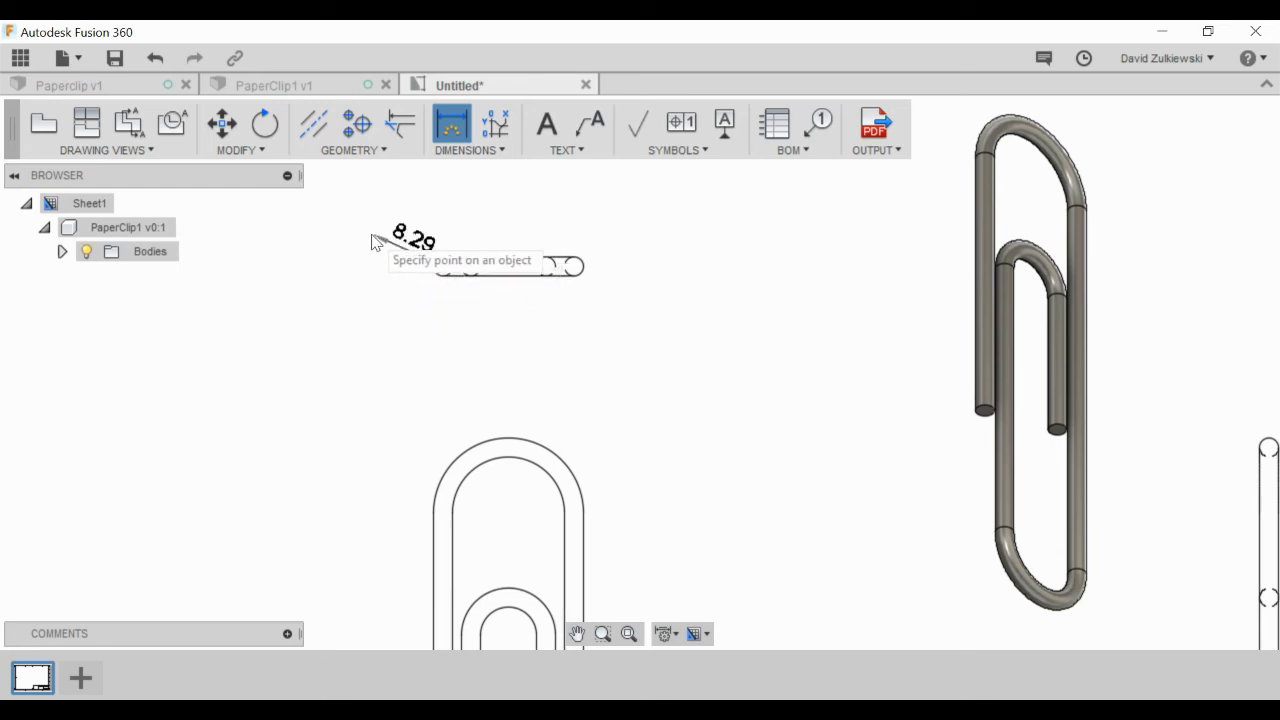
pyautogui.press('Escape')
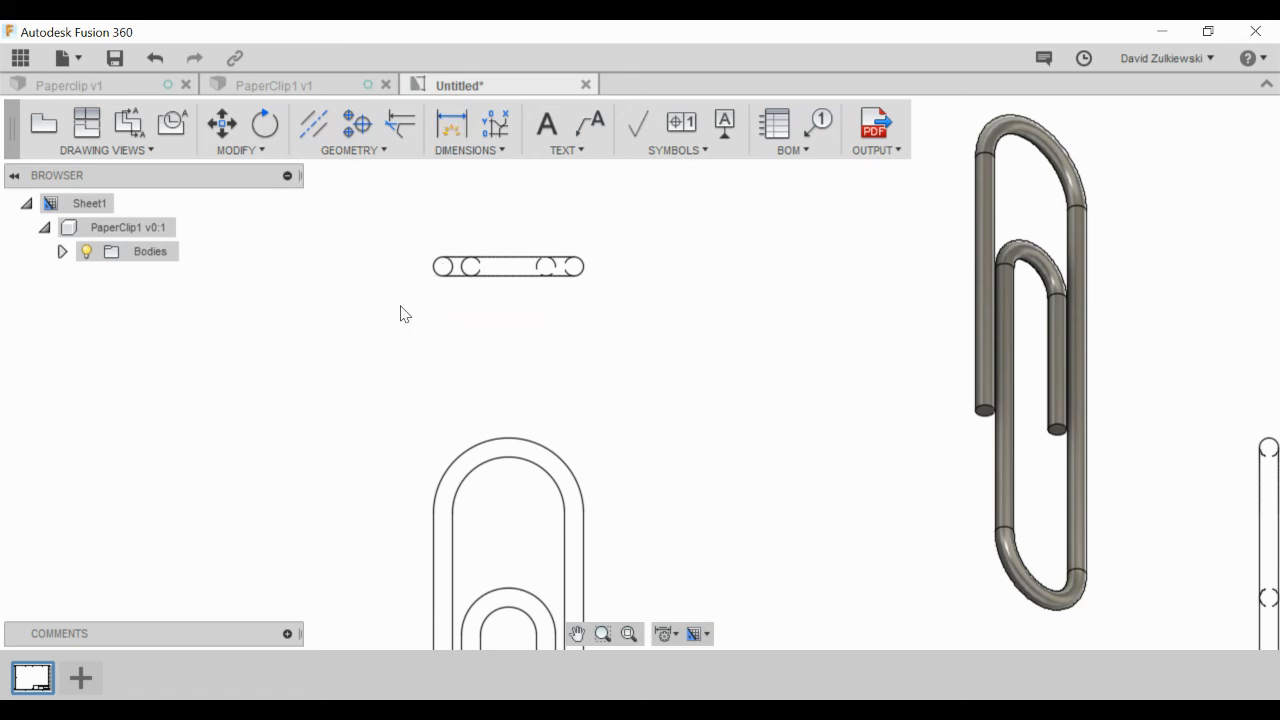
# - Add a diameter dimension to the wire's end circle at the left end of the front view, placing it up and to the left
pyautogui.click(471, 286)
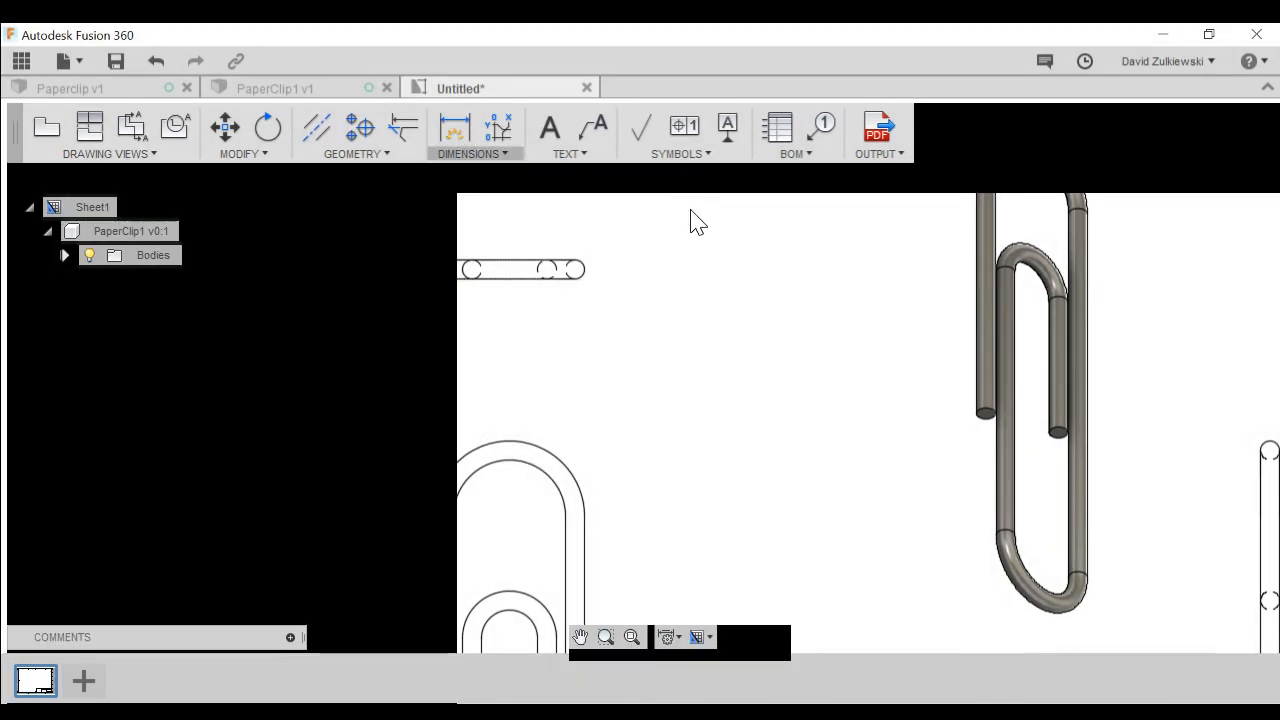
pyautogui.click(469, 150)
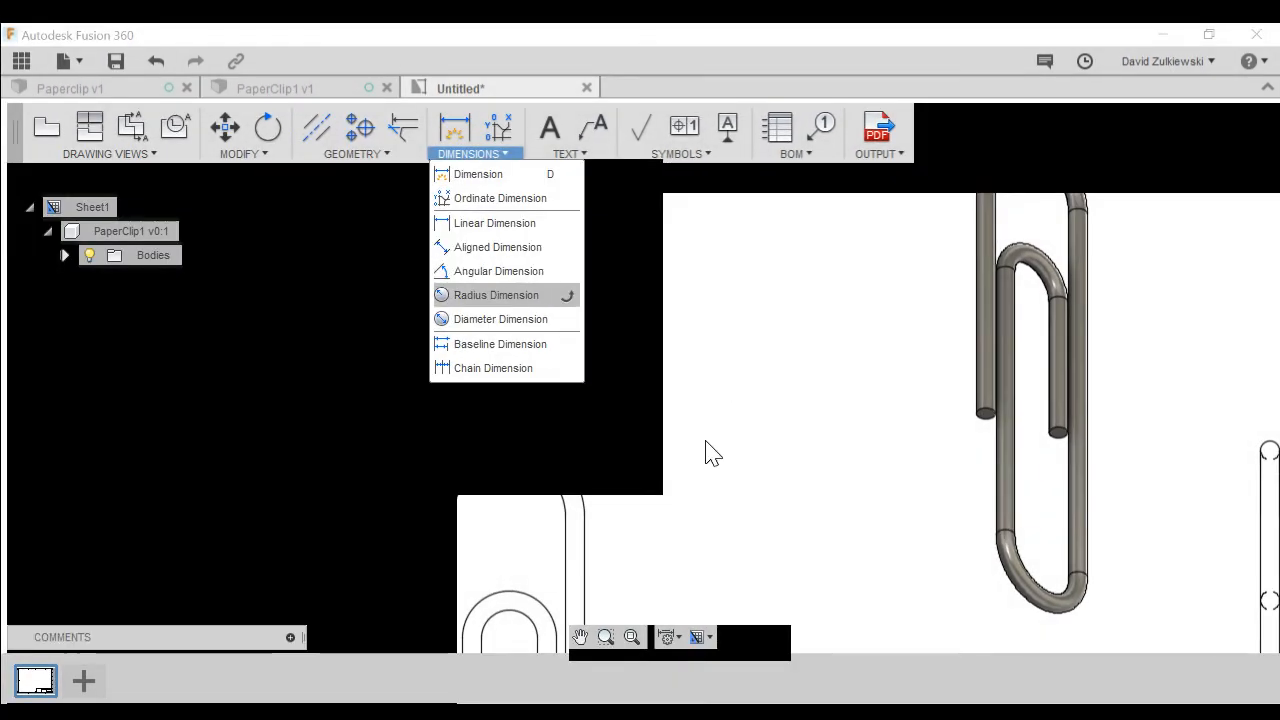
pyautogui.click(498, 319)
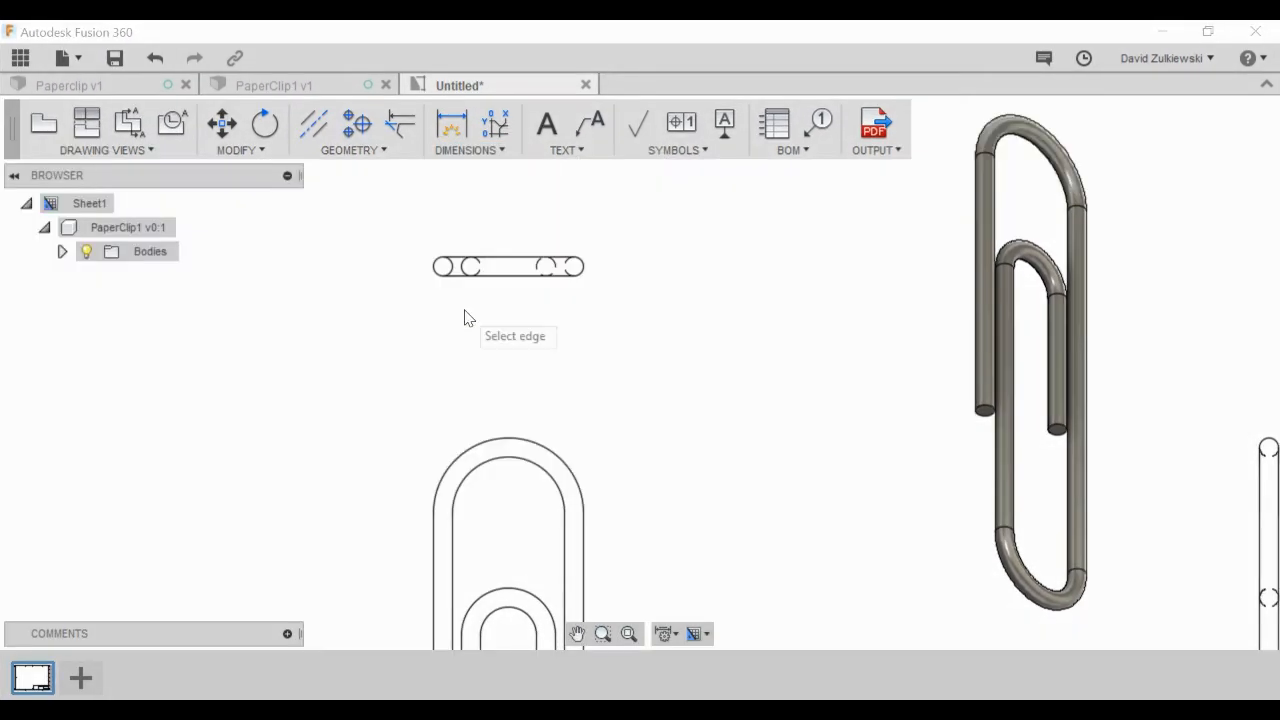
pyautogui.click(445, 268)
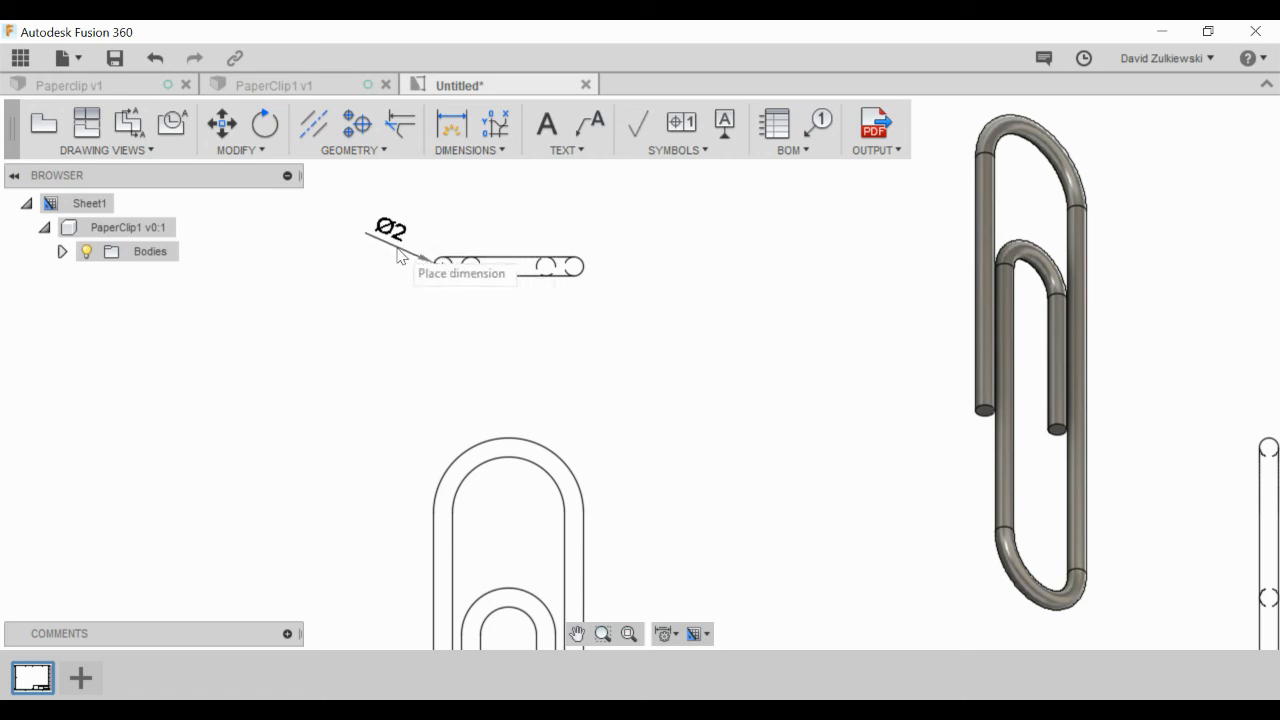
pyautogui.click(402, 258)
# - Add radius dimensions to the outline view's large upper arc, its inner upper arc and its lower arc, each placed outside the paperclip
pyautogui.scroll(1, 430, 345)
pyautogui.scroll(-5, 430, 345)
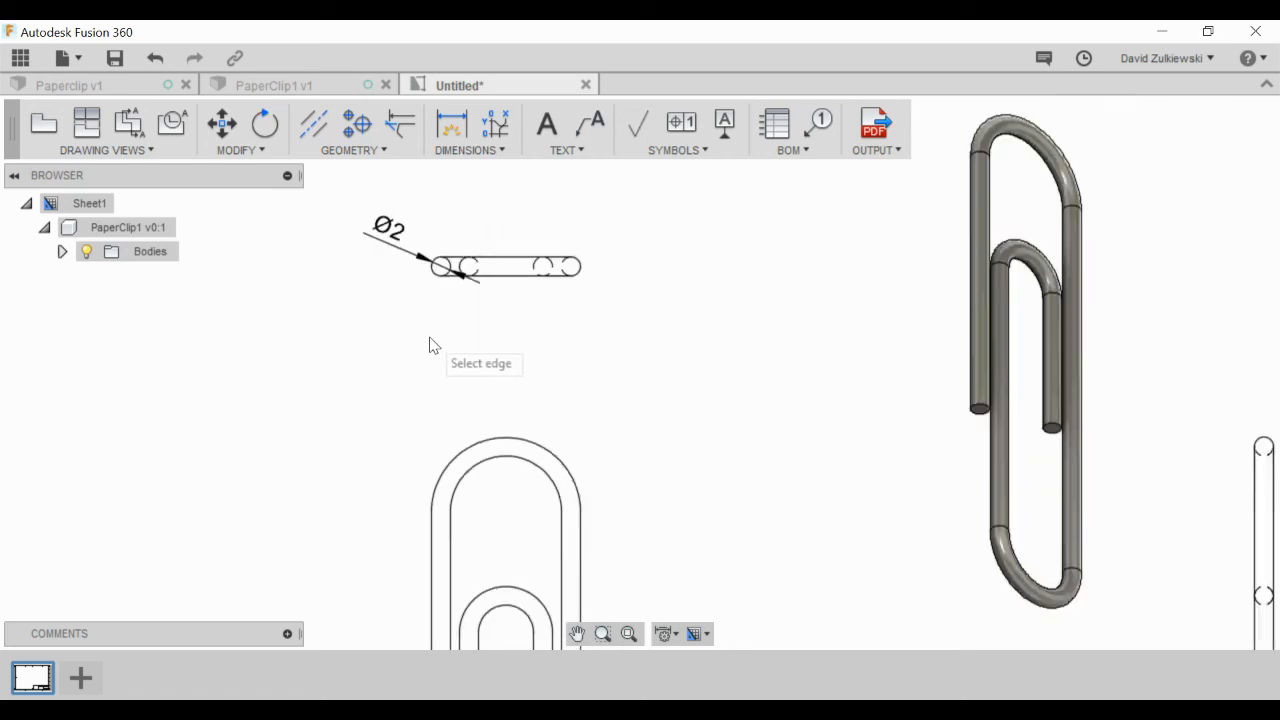
pyautogui.scroll(2, 445, 475)
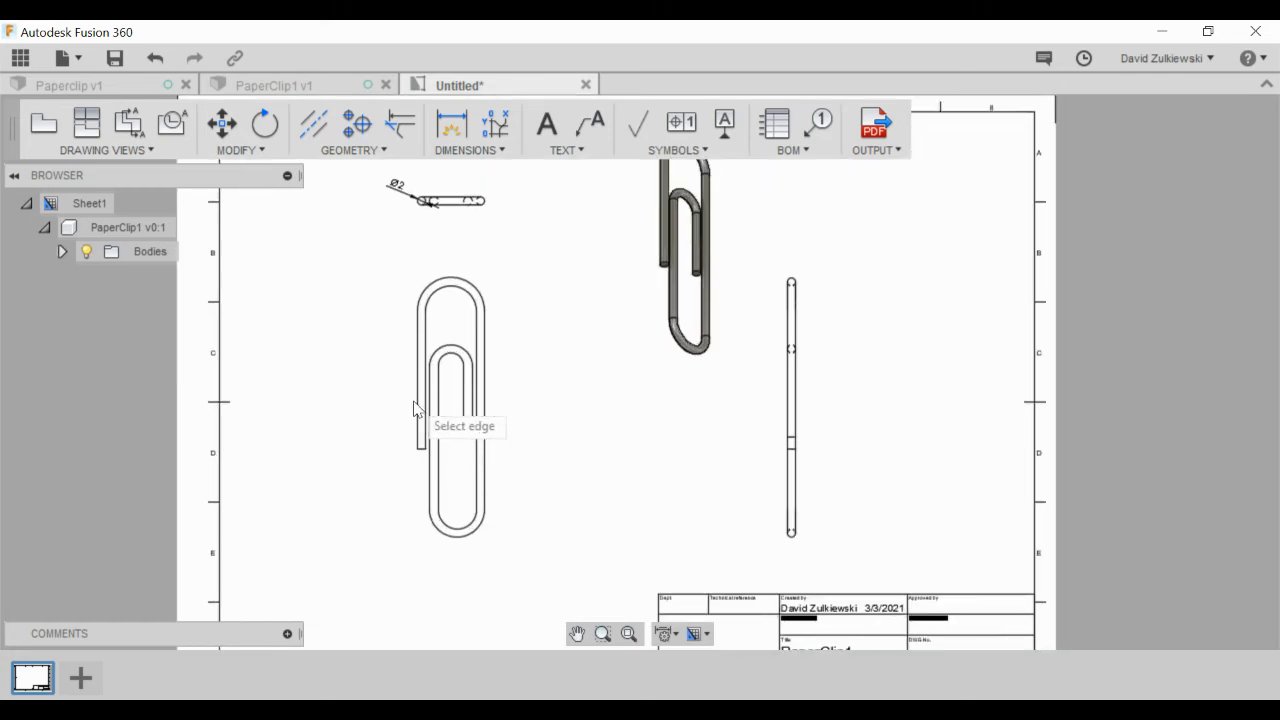
pyautogui.click(446, 156)
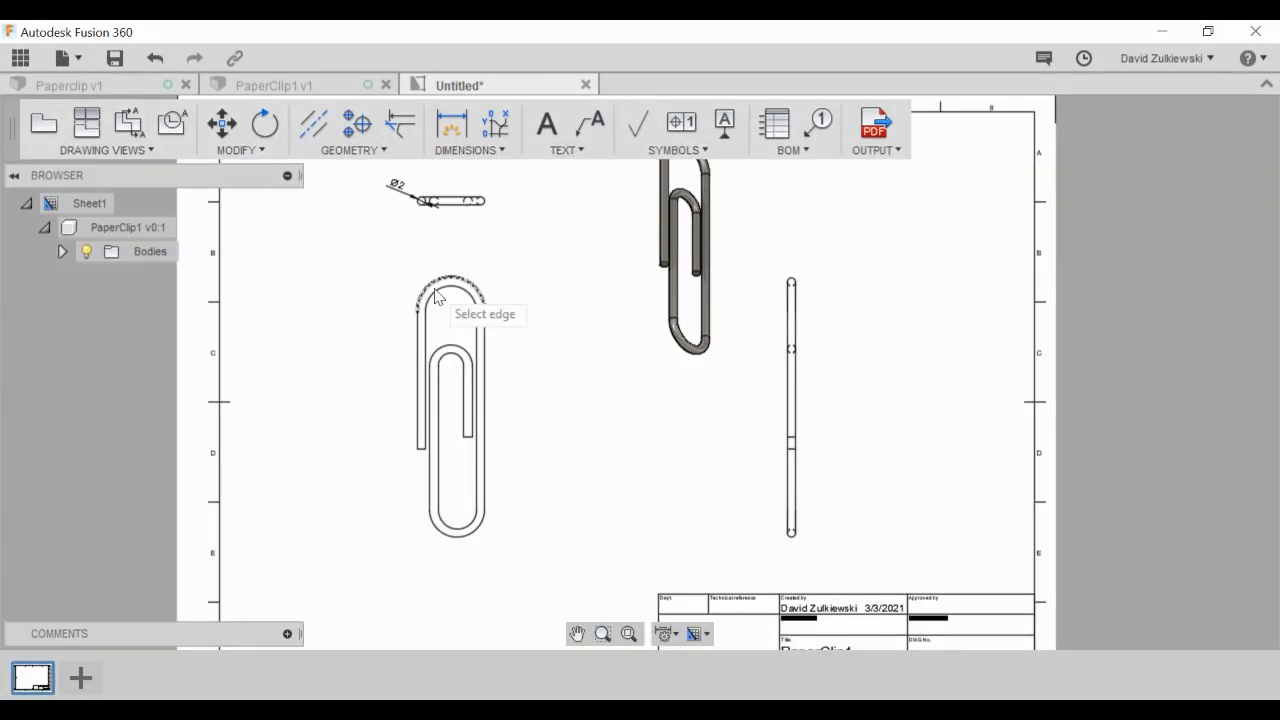
pyautogui.click(432, 284)
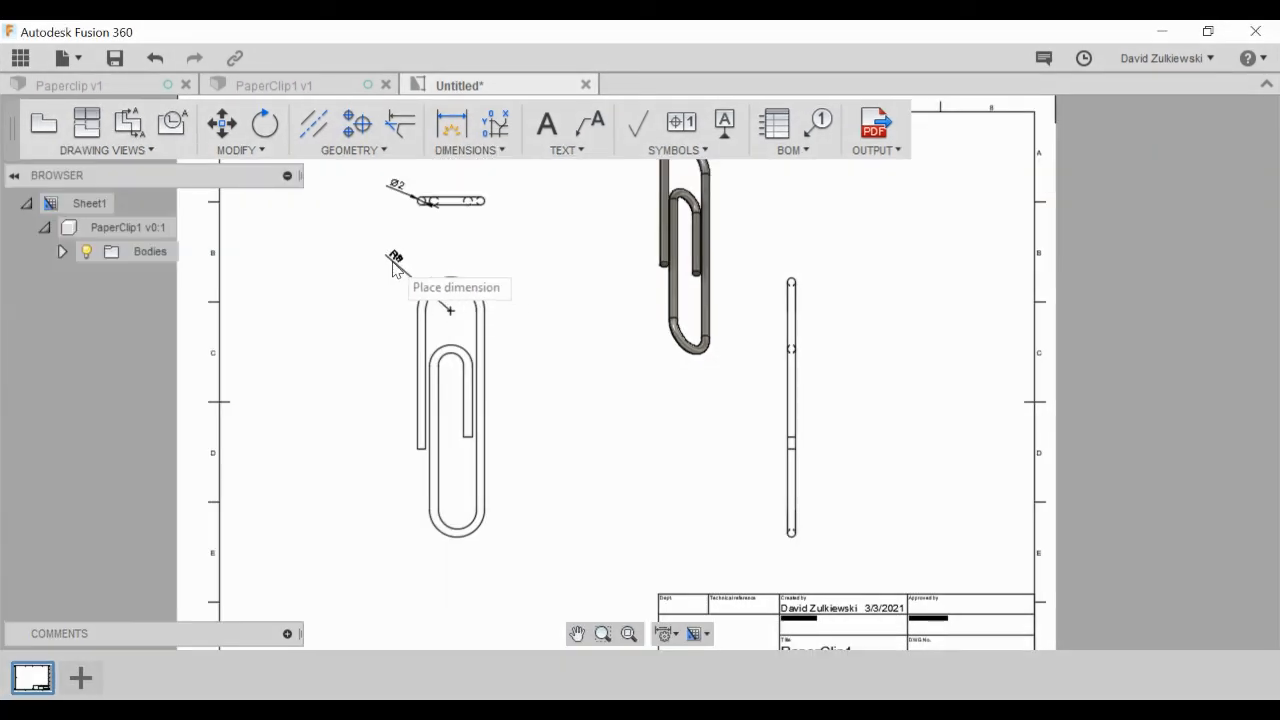
pyautogui.click(394, 265)
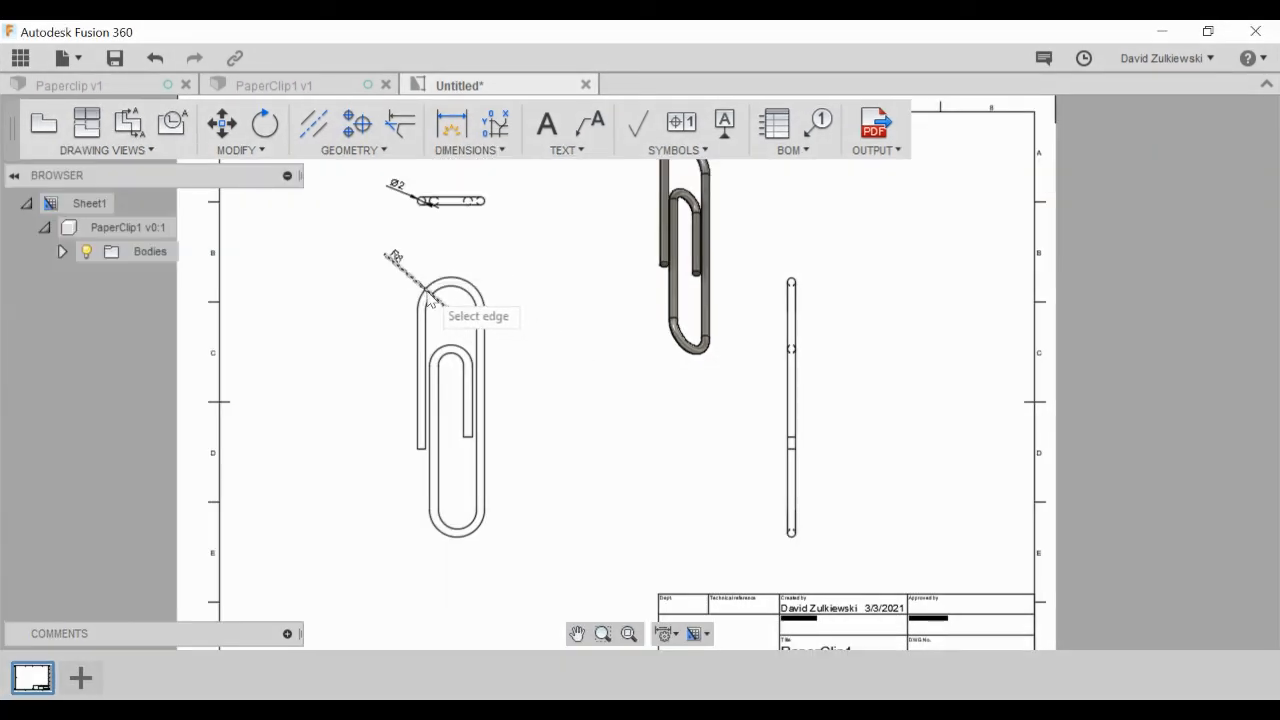
pyautogui.click(462, 350)
pyautogui.click(537, 302)
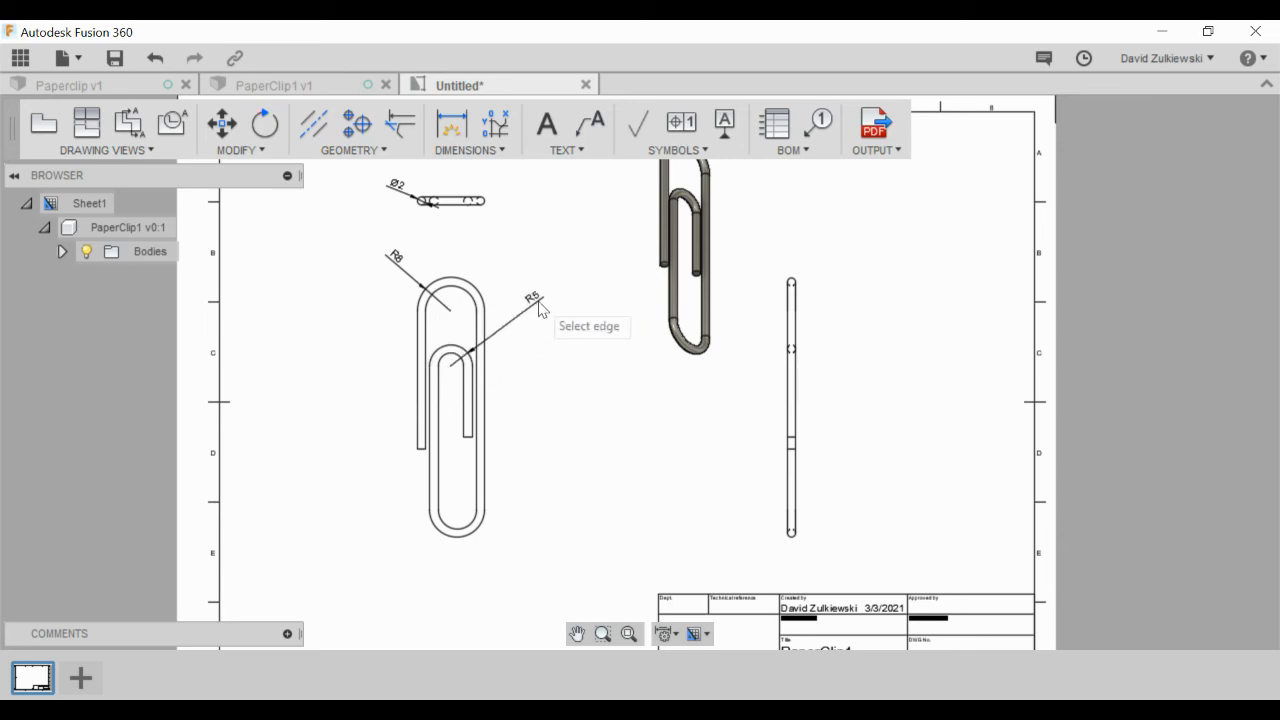
pyautogui.click(469, 538)
pyautogui.click(531, 563)
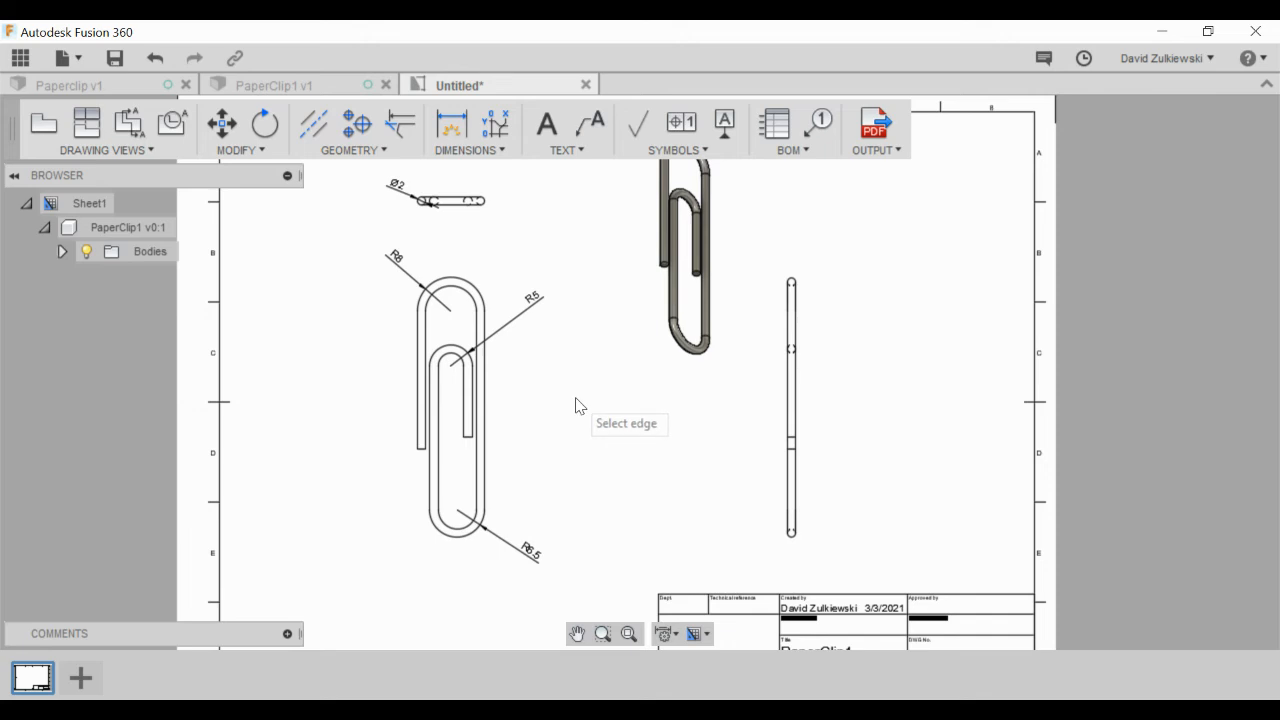
pyautogui.click(357, 123)
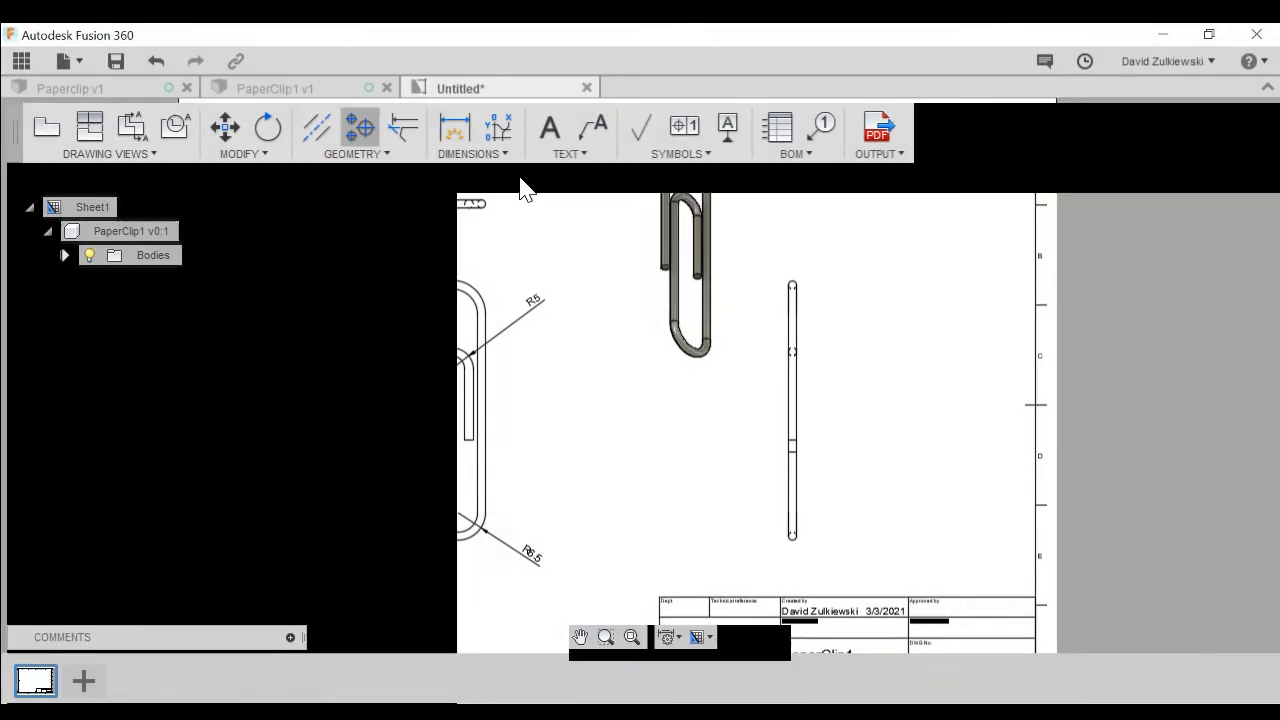
pyautogui.press('d')
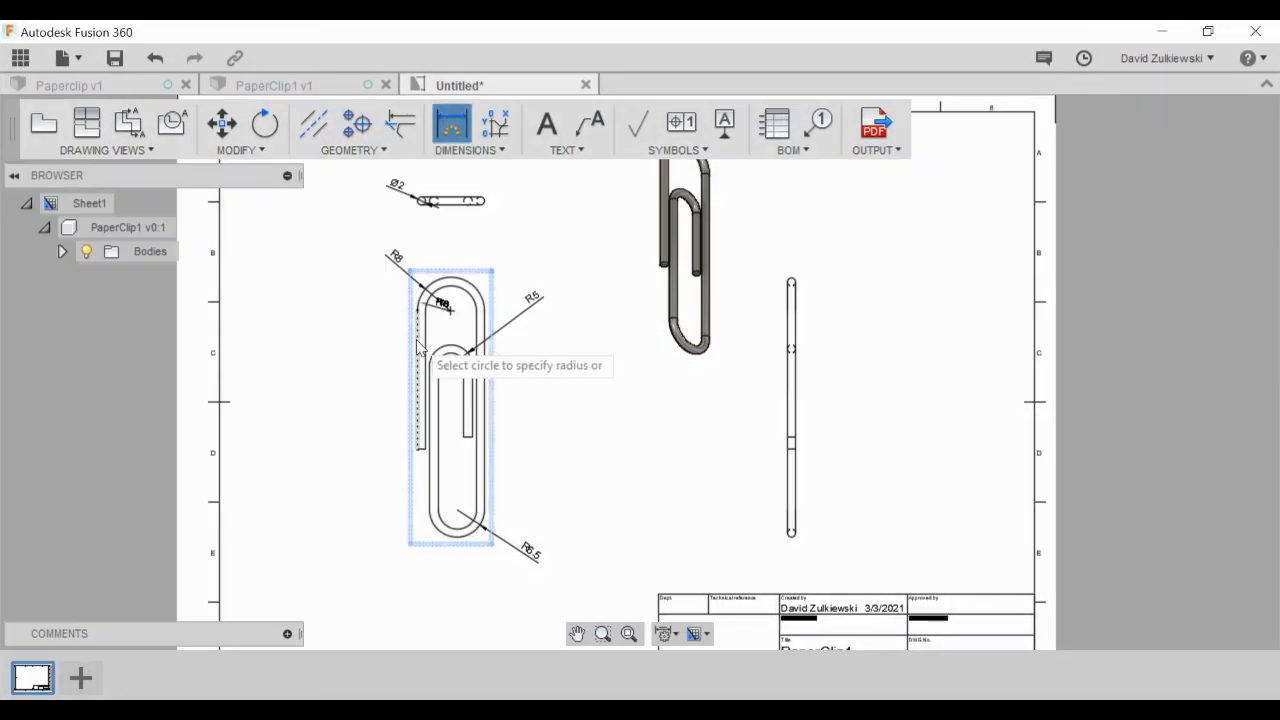
pyautogui.click(418, 345)
pyautogui.press('Escape')
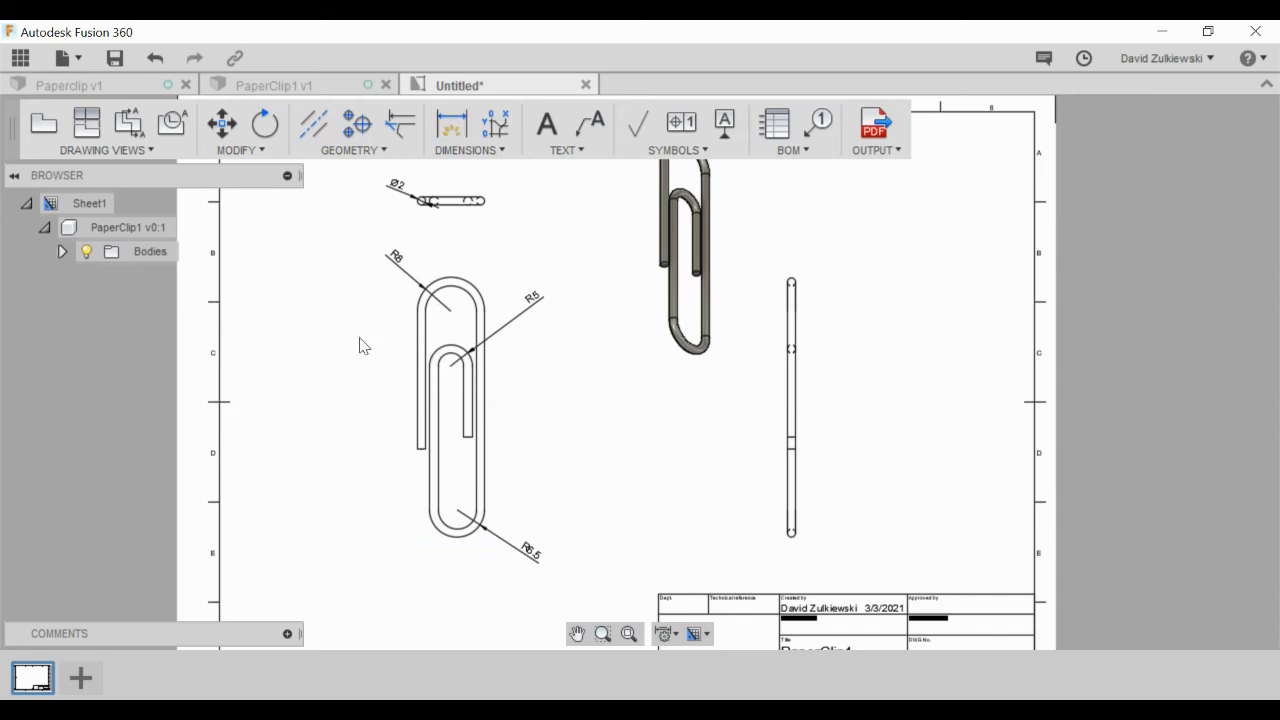
# - Dimension the length of the outline view's left straight leg, from its free end to the arc's start, and place it to the left
pyautogui.click(455, 122)
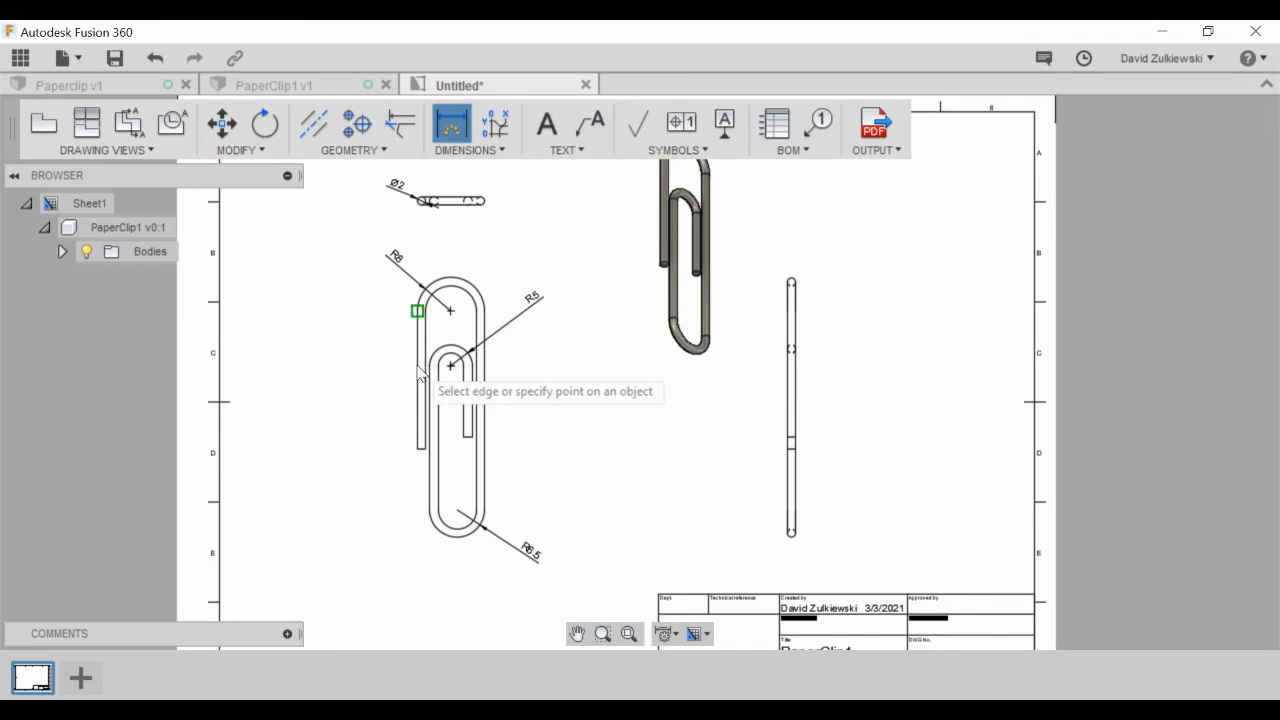
pyautogui.click(417, 449)
pyautogui.click(420, 306)
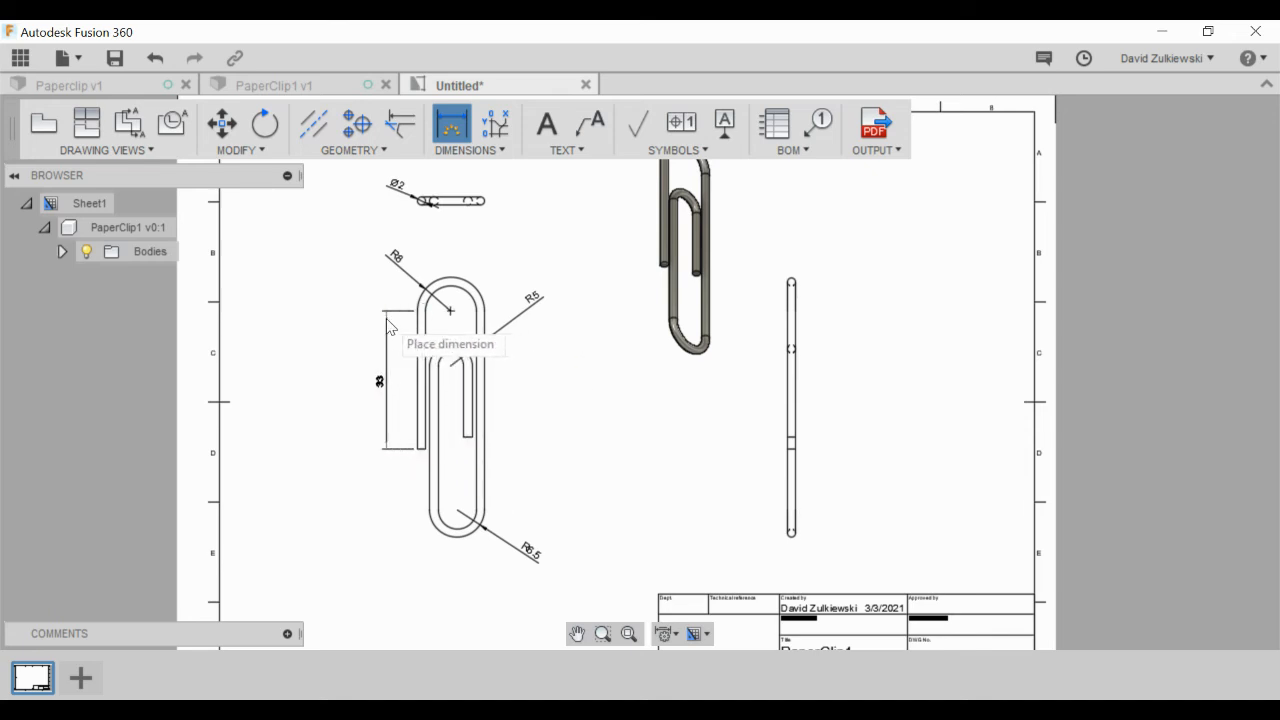
pyautogui.click(377, 318)
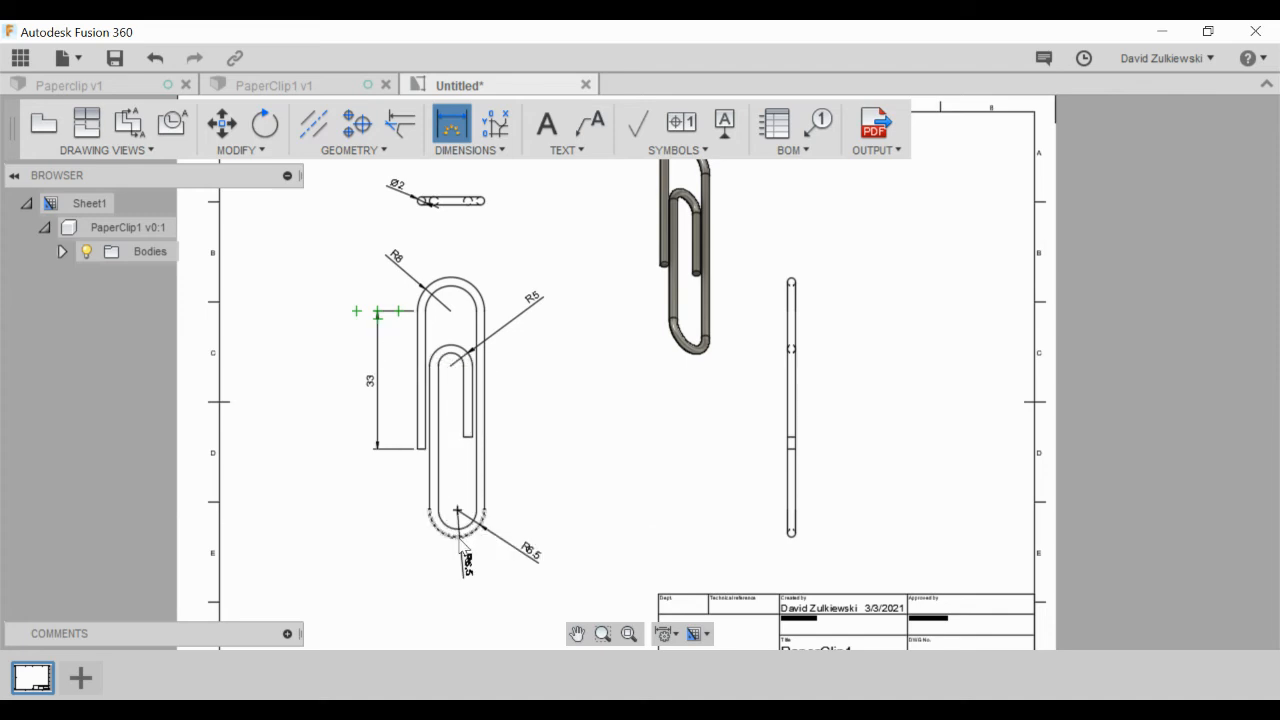
# - Add a linear dimension for the paperclip's overall height, from the bottom arc to the top arc, and place it to the right
pyautogui.click(467, 150)
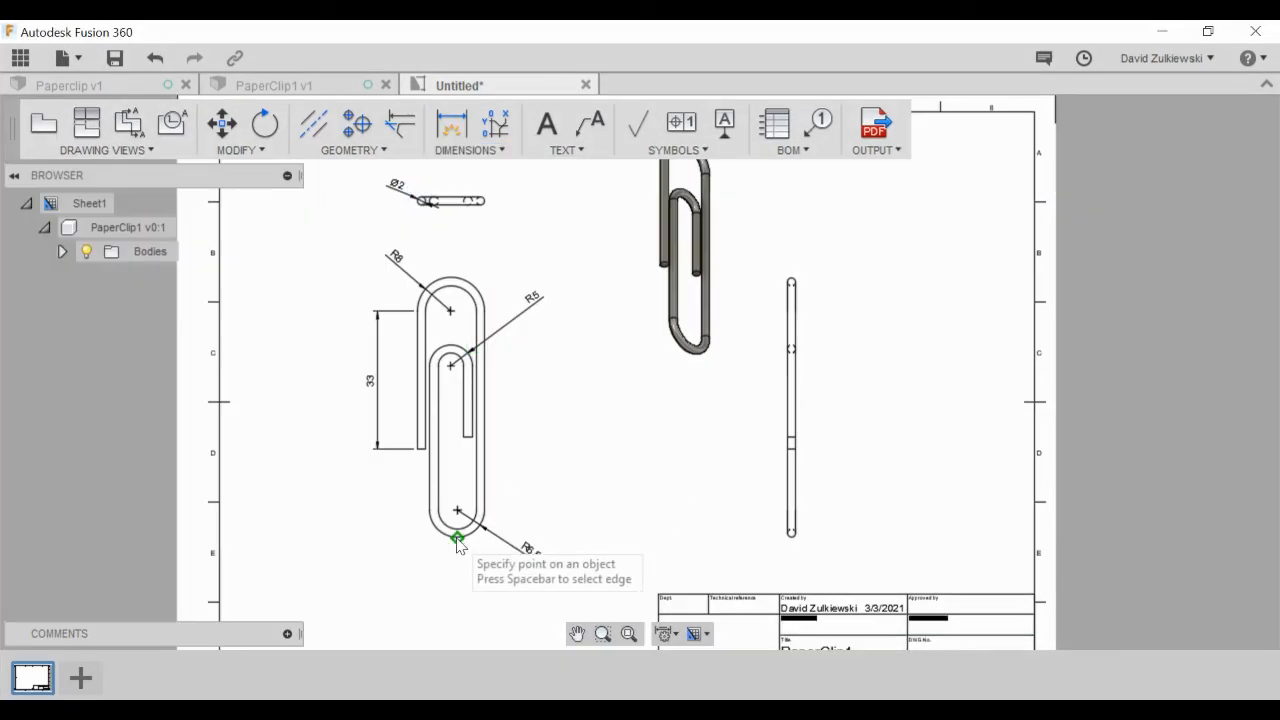
pyautogui.click(457, 536)
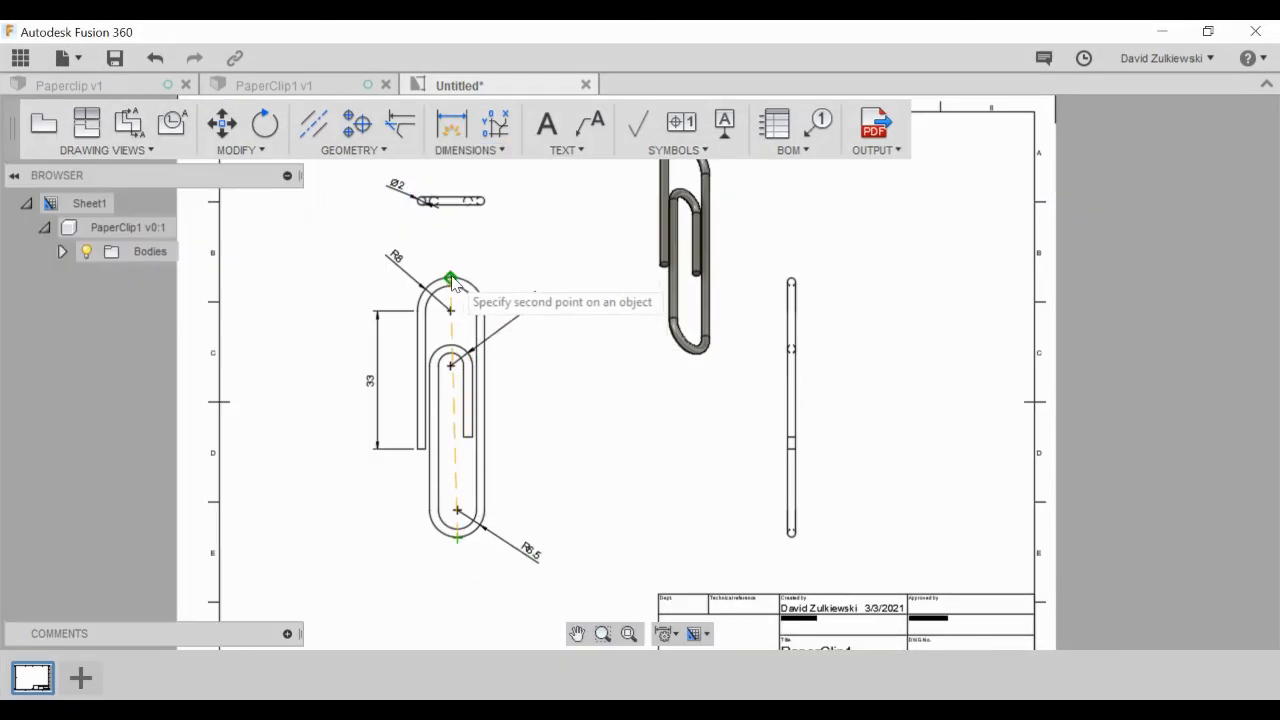
pyautogui.click(451, 279)
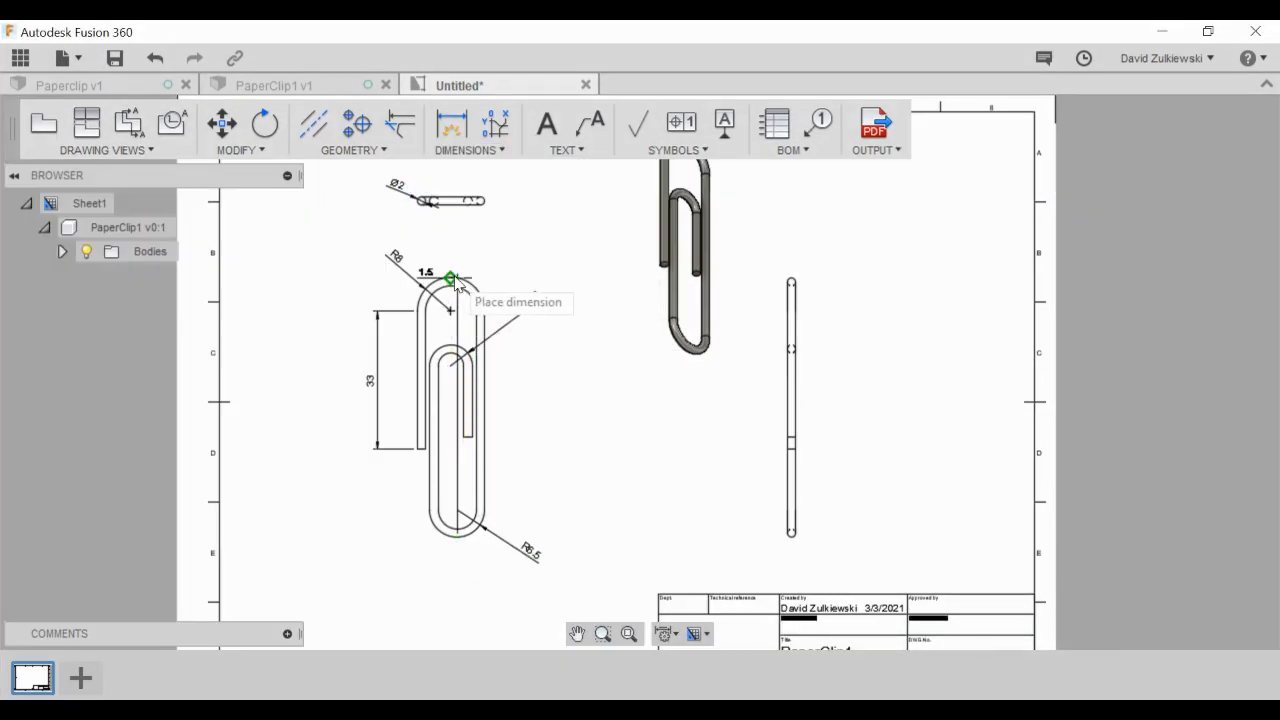
pyautogui.click(593, 309)
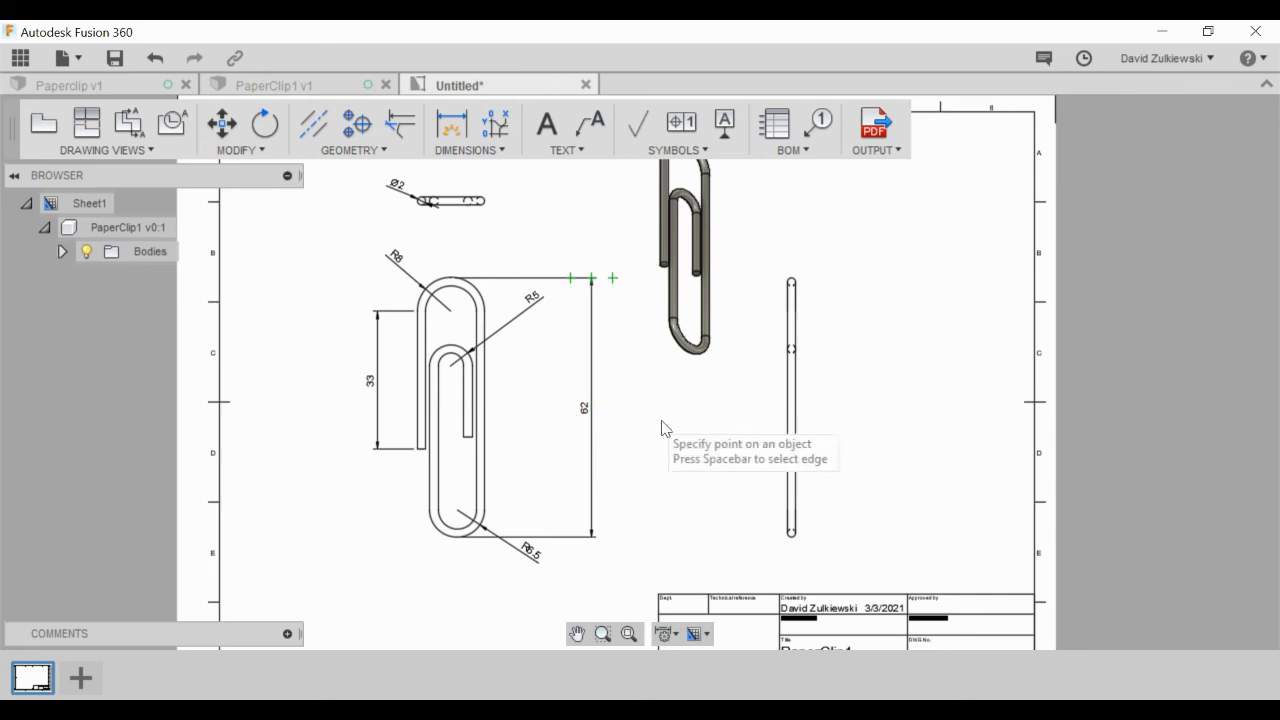
# - Insert the BlackHawk_NoBanner image as the title block's logo, anchored at the lower-left corner of the empty logo cell
pyautogui.scroll(3, 709, 436)
pyautogui.scroll(-3, 709, 437)
pyautogui.scroll(-5, 720, 450)
pyautogui.scroll(8, 717, 503)
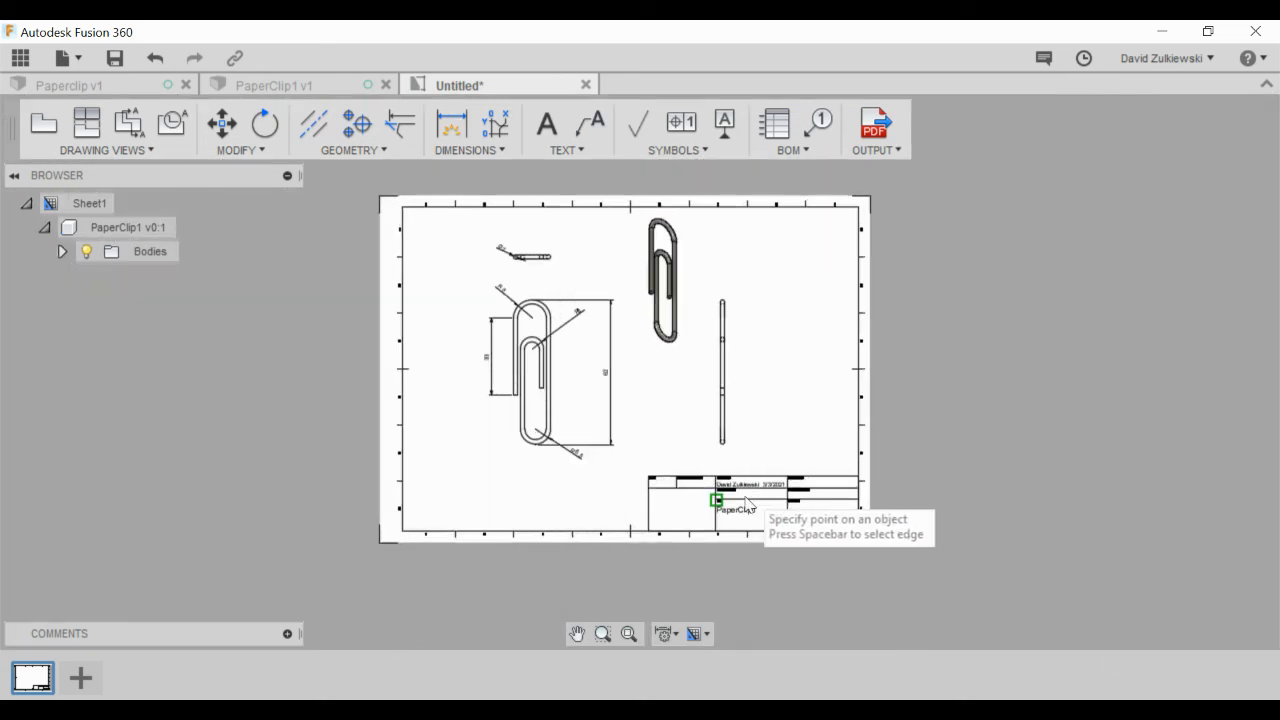
pyautogui.scroll(1, 649, 520)
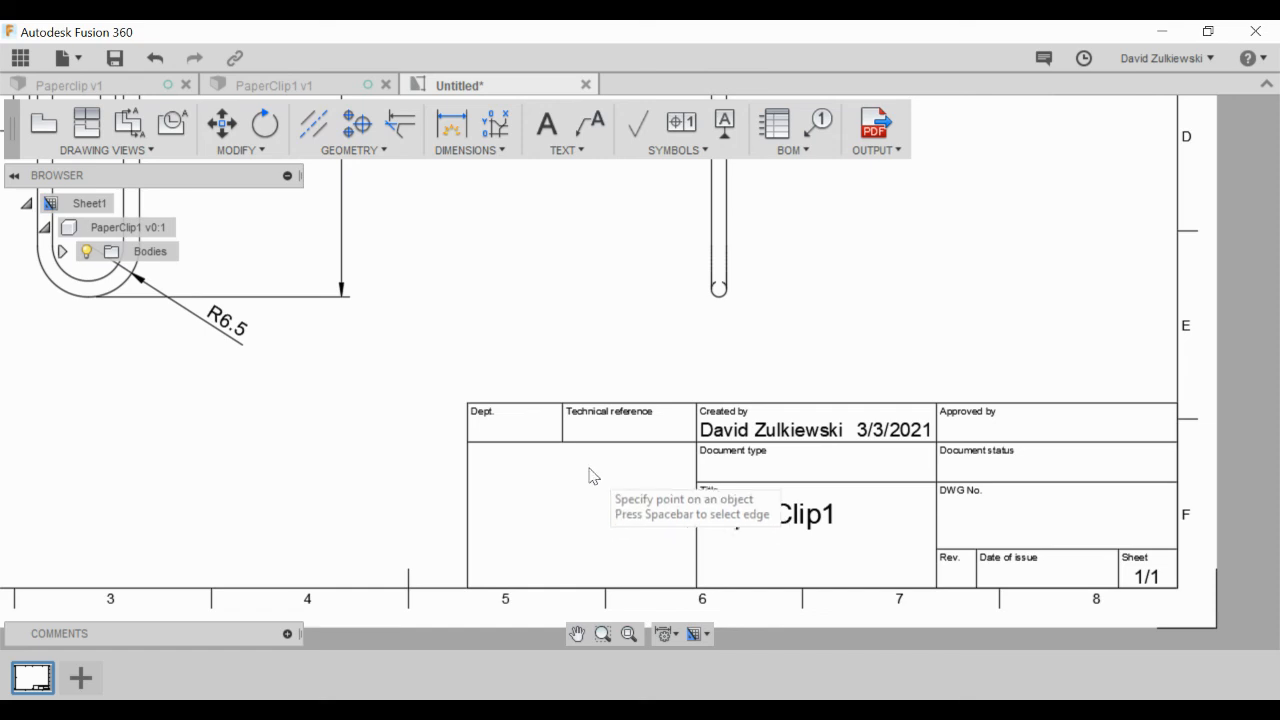
pyautogui.press('Escape')
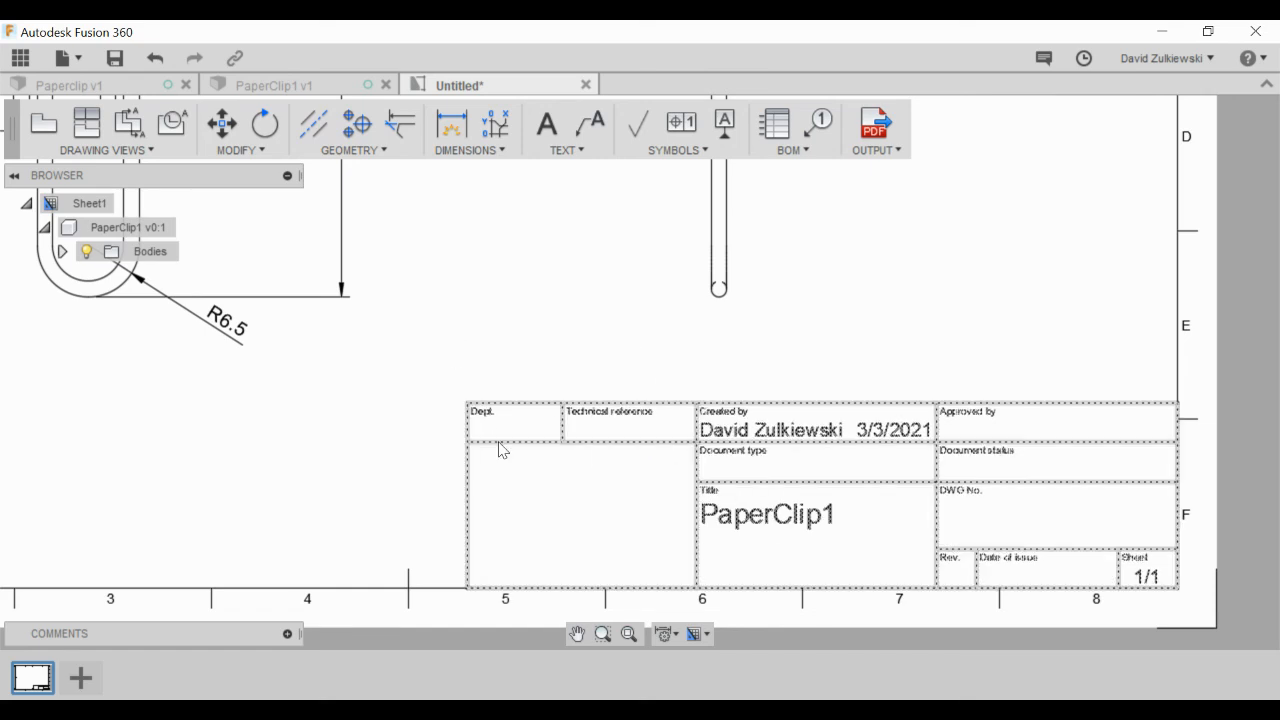
pyautogui.doubleClick(502, 450)
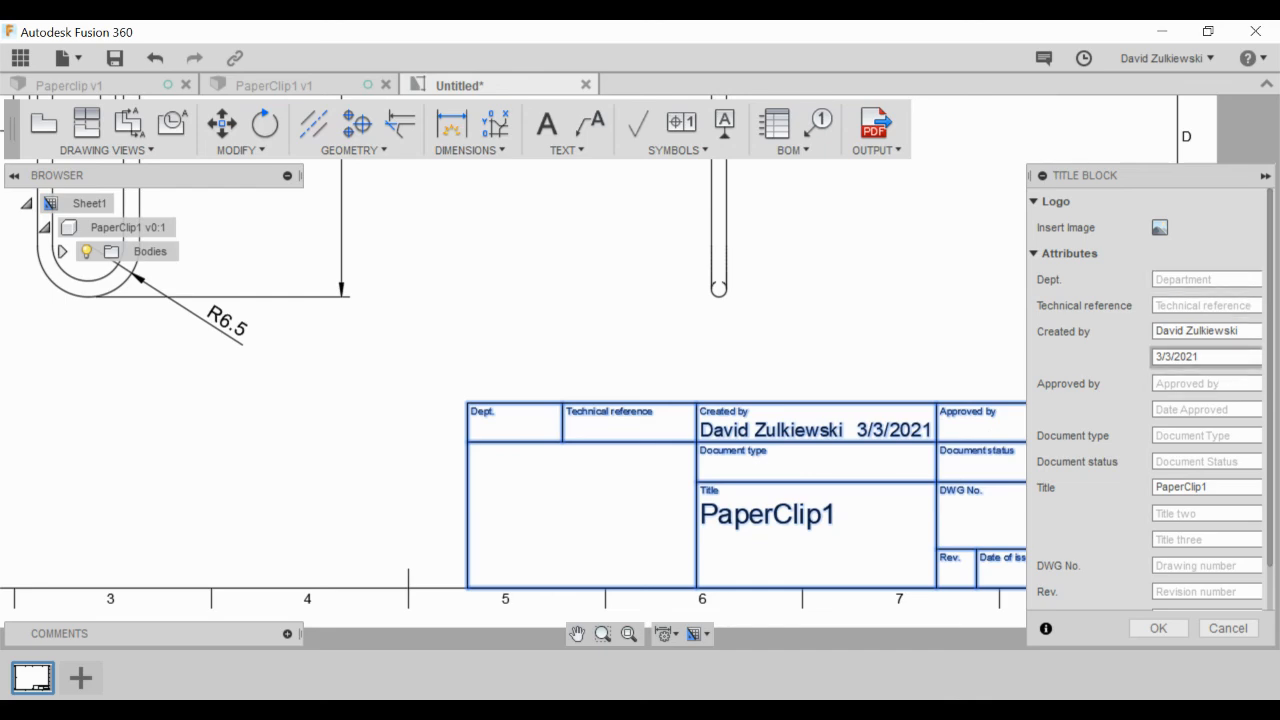
pyautogui.moveTo(1102, 175); pyautogui.dragTo(1008, 154)
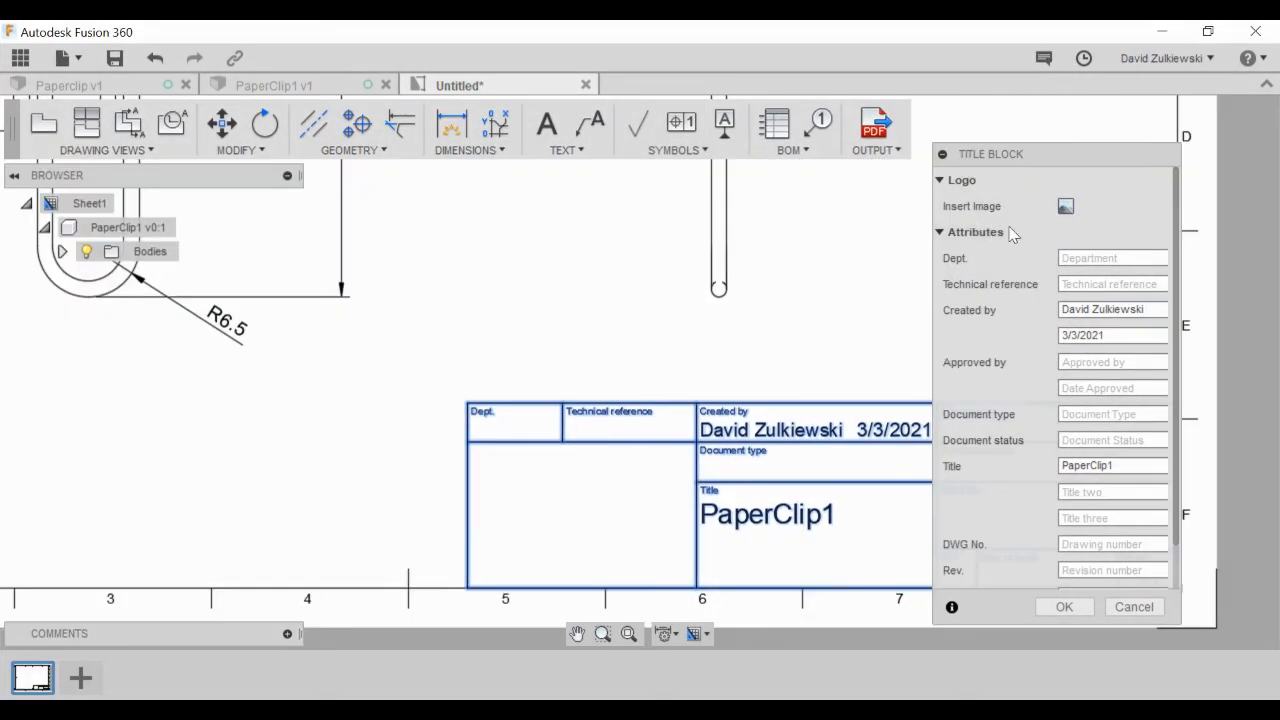
pyautogui.click(1066, 207)
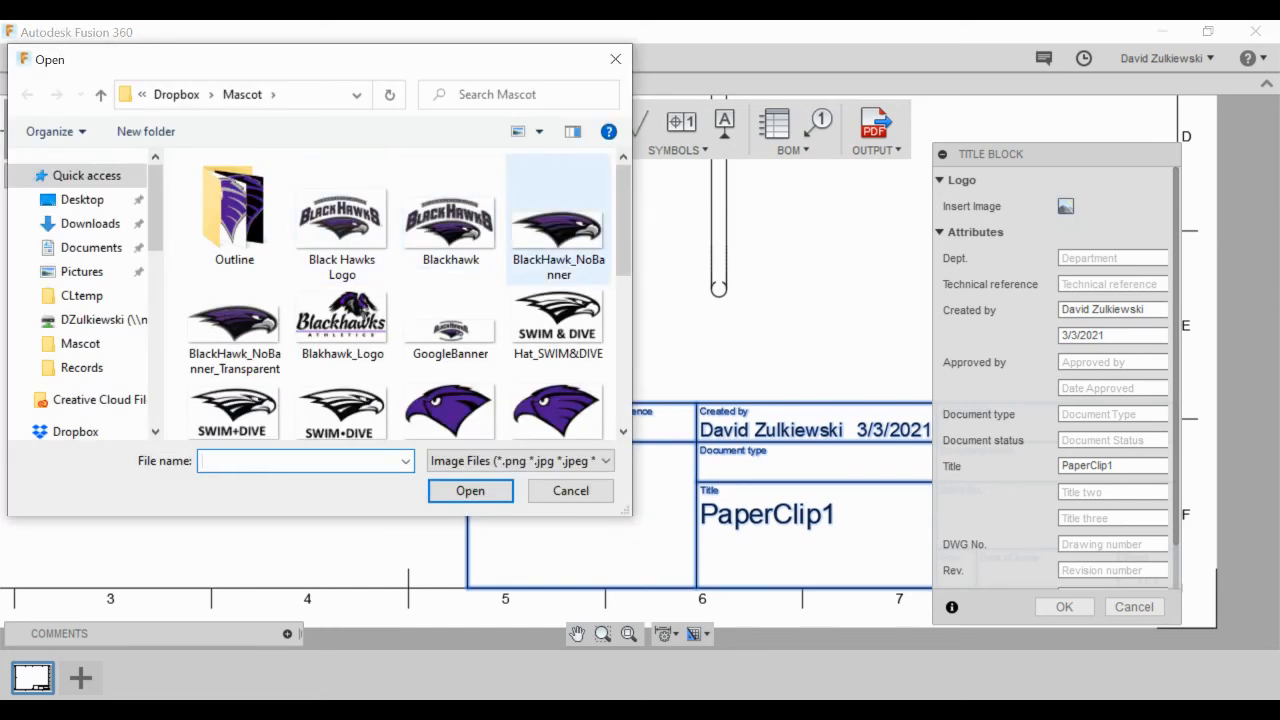
pyautogui.click(558, 225)
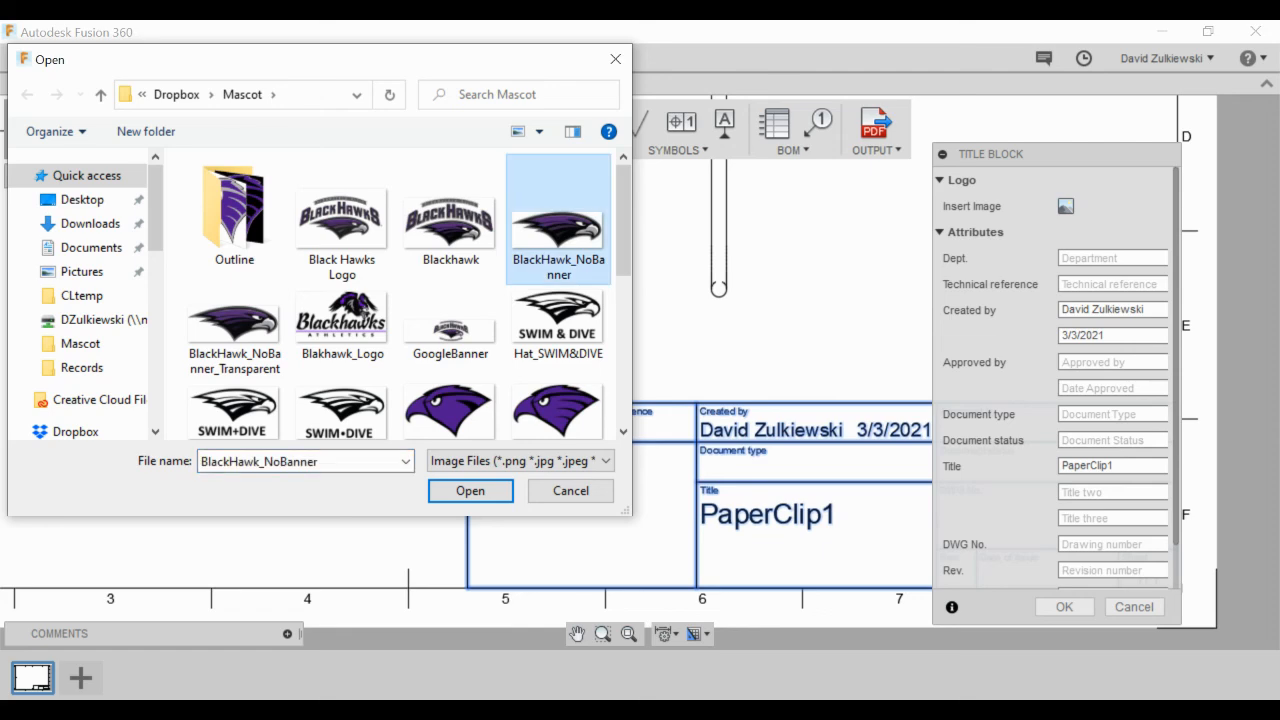
pyautogui.click(470, 490)
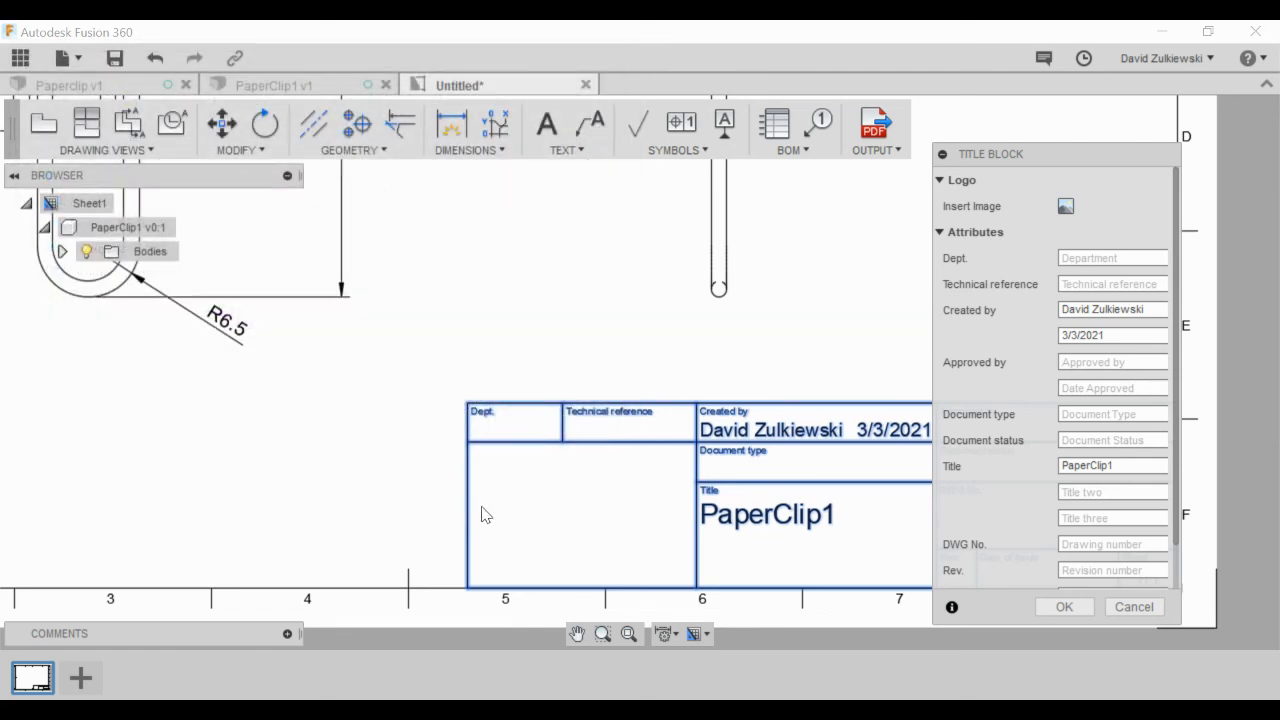
pyautogui.click(468, 597)
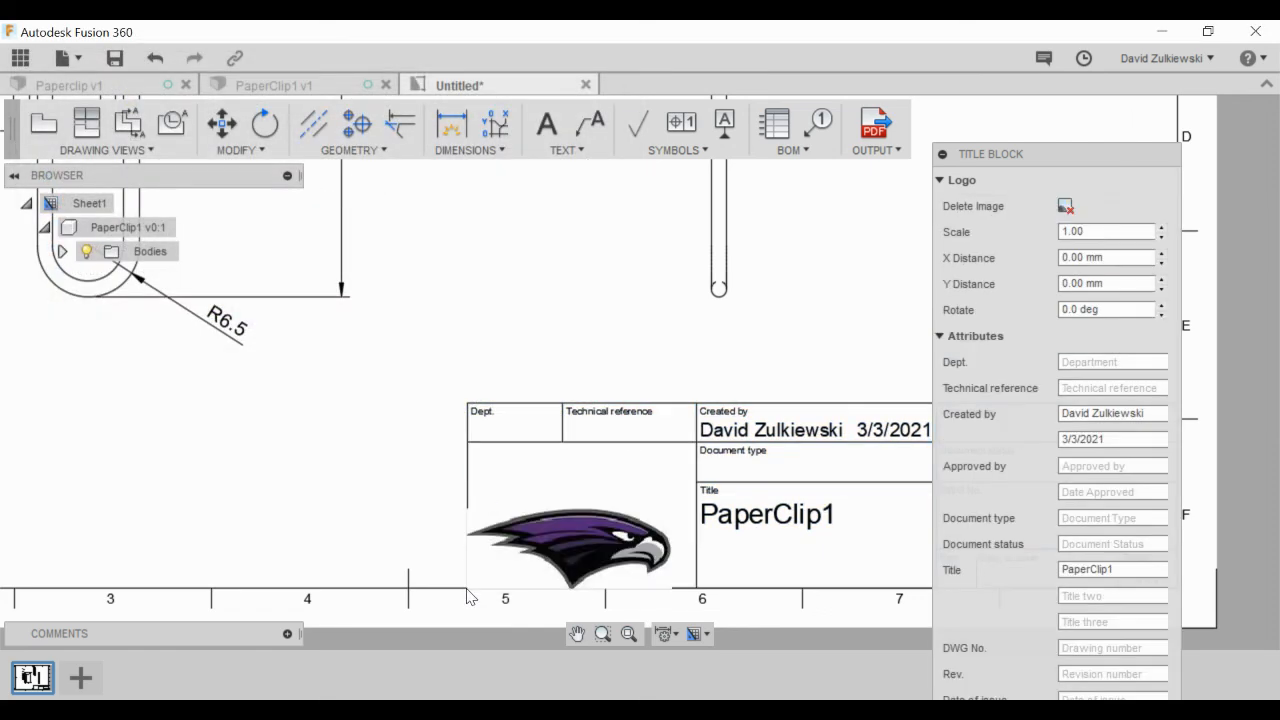
# - Scale the title block logo to 0.90 and offset it with an X distance of 5 mm and a Y distance of 7 mm
pyautogui.click(1162, 237)
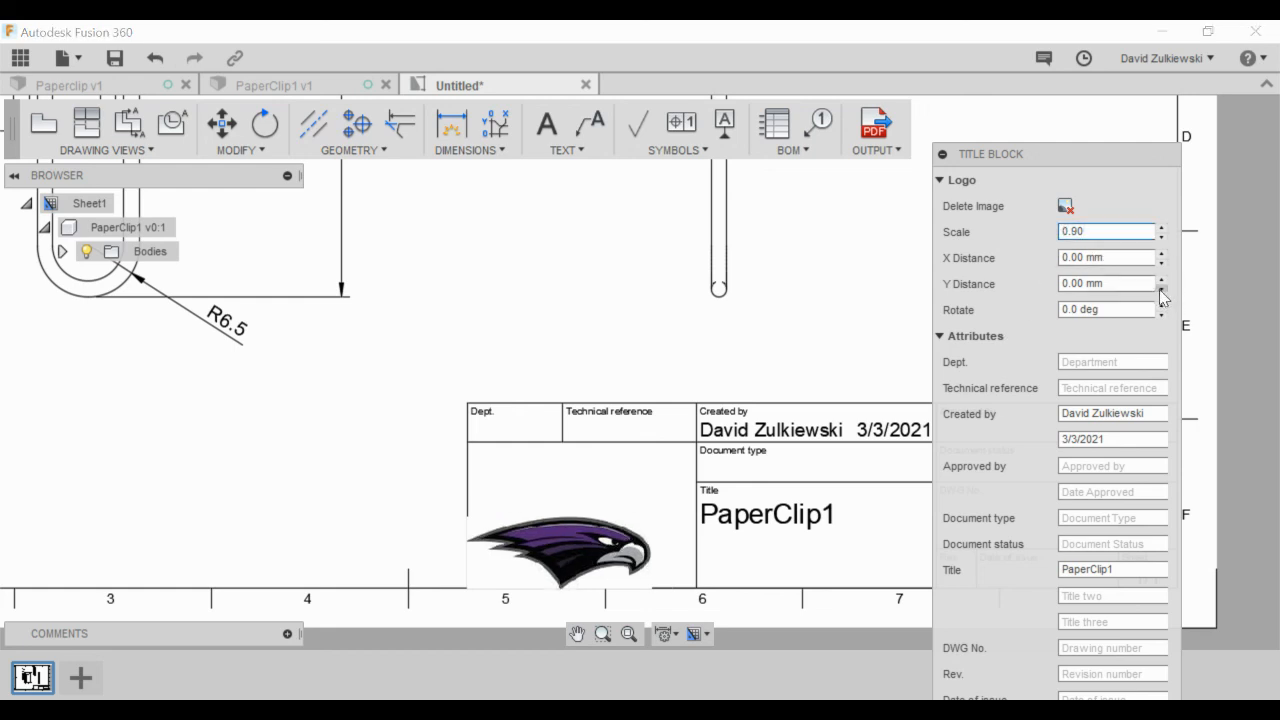
pyautogui.click(1161, 254)
pyautogui.click(1162, 253)
pyautogui.click(1162, 253)
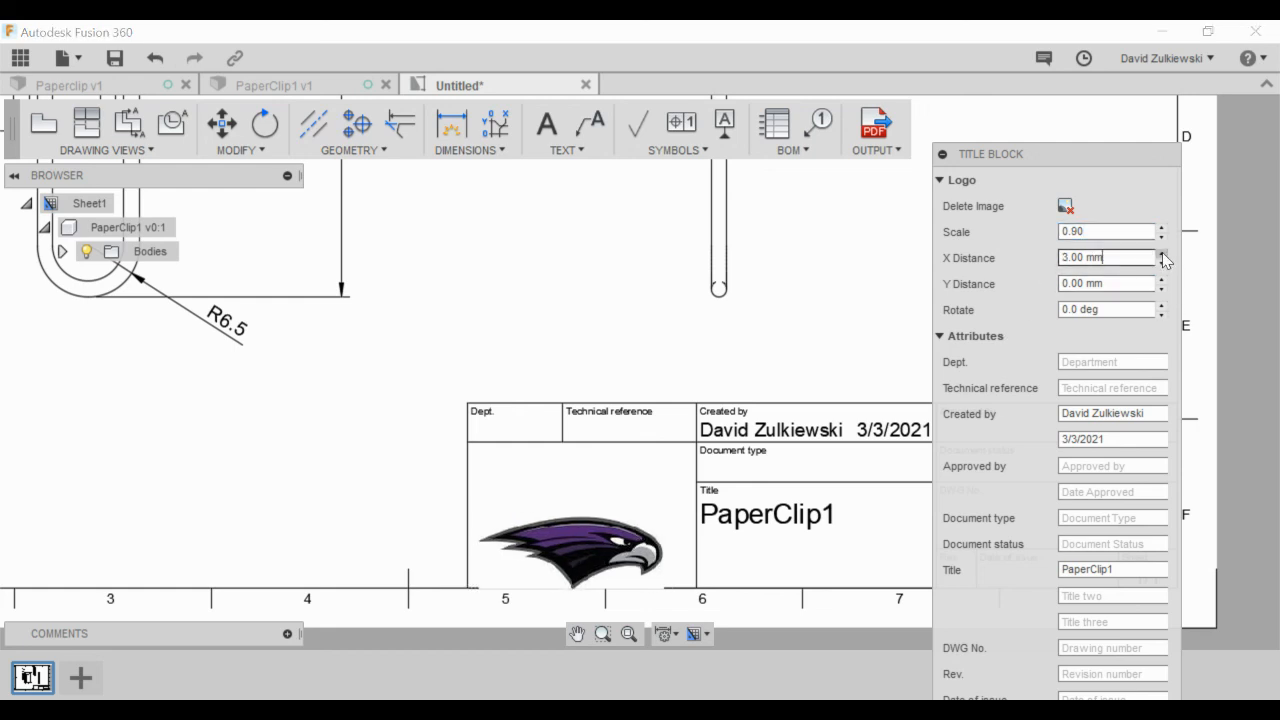
pyautogui.click(1162, 253)
pyautogui.click(1162, 253)
pyautogui.click(1162, 279)
pyautogui.click(1162, 279)
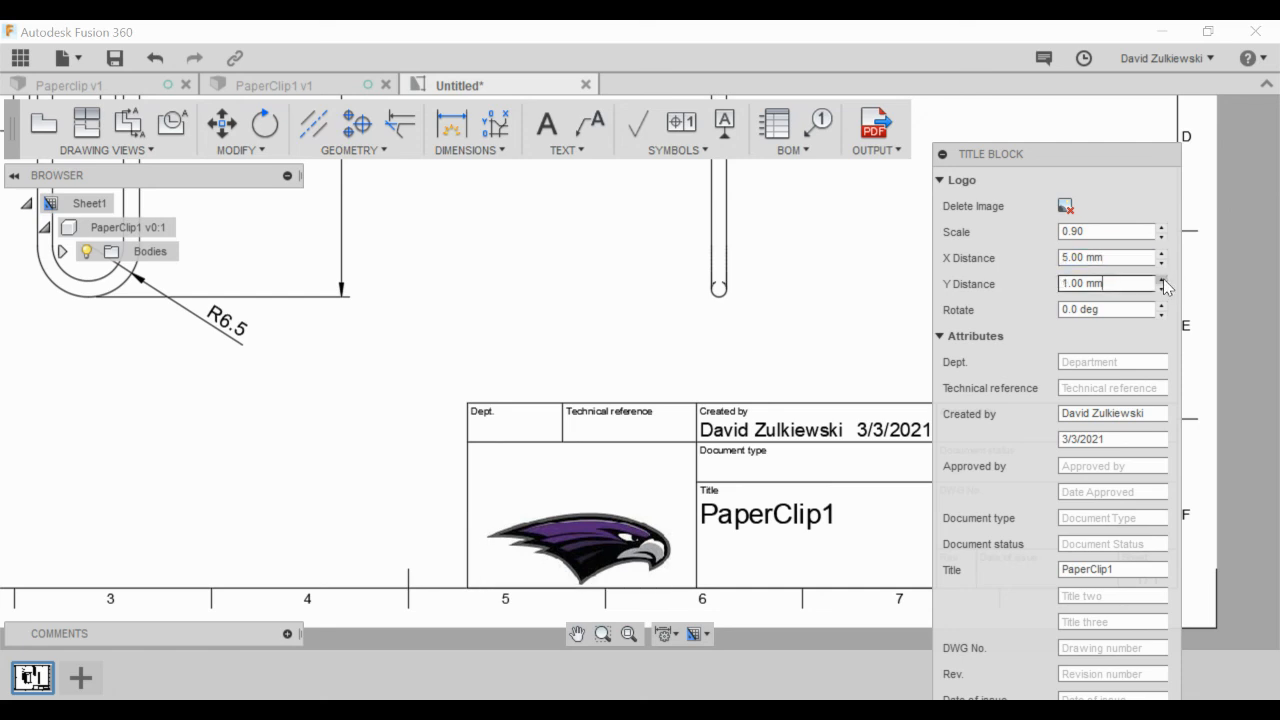
pyautogui.click(1162, 279)
pyautogui.click(1162, 279)
pyautogui.click(1162, 279)
pyautogui.click(1162, 279)
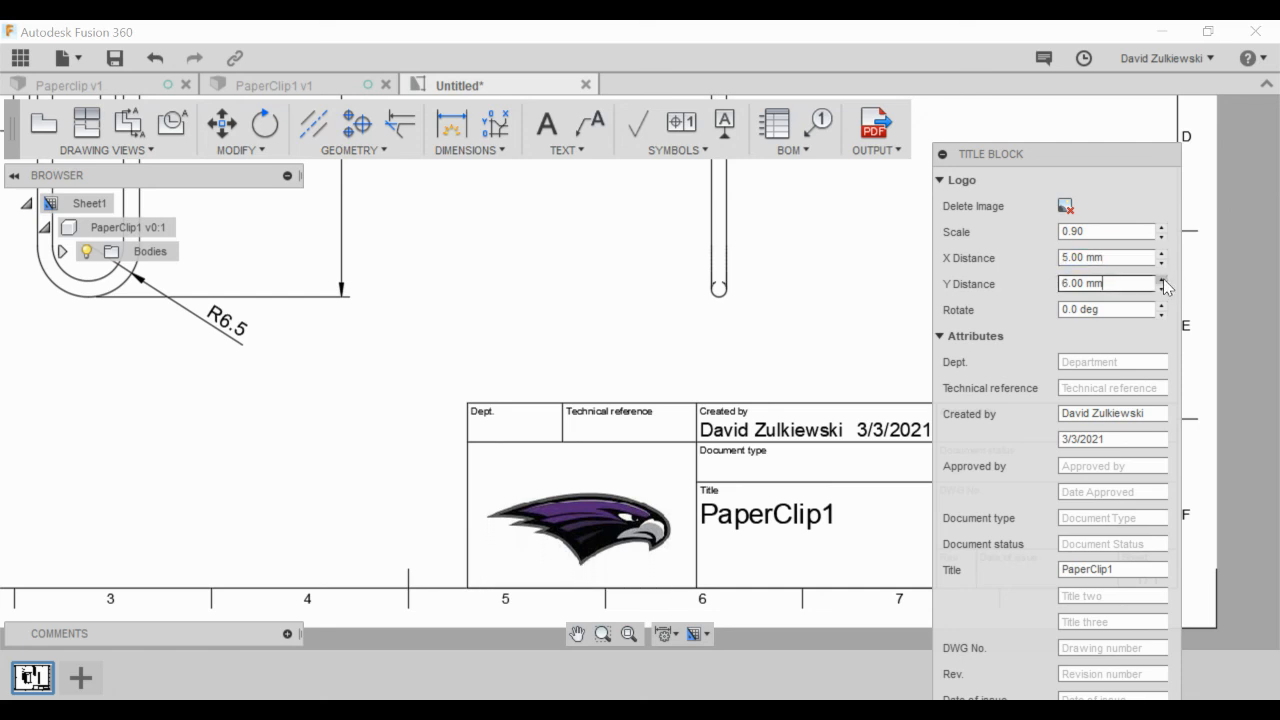
pyautogui.click(1162, 279)
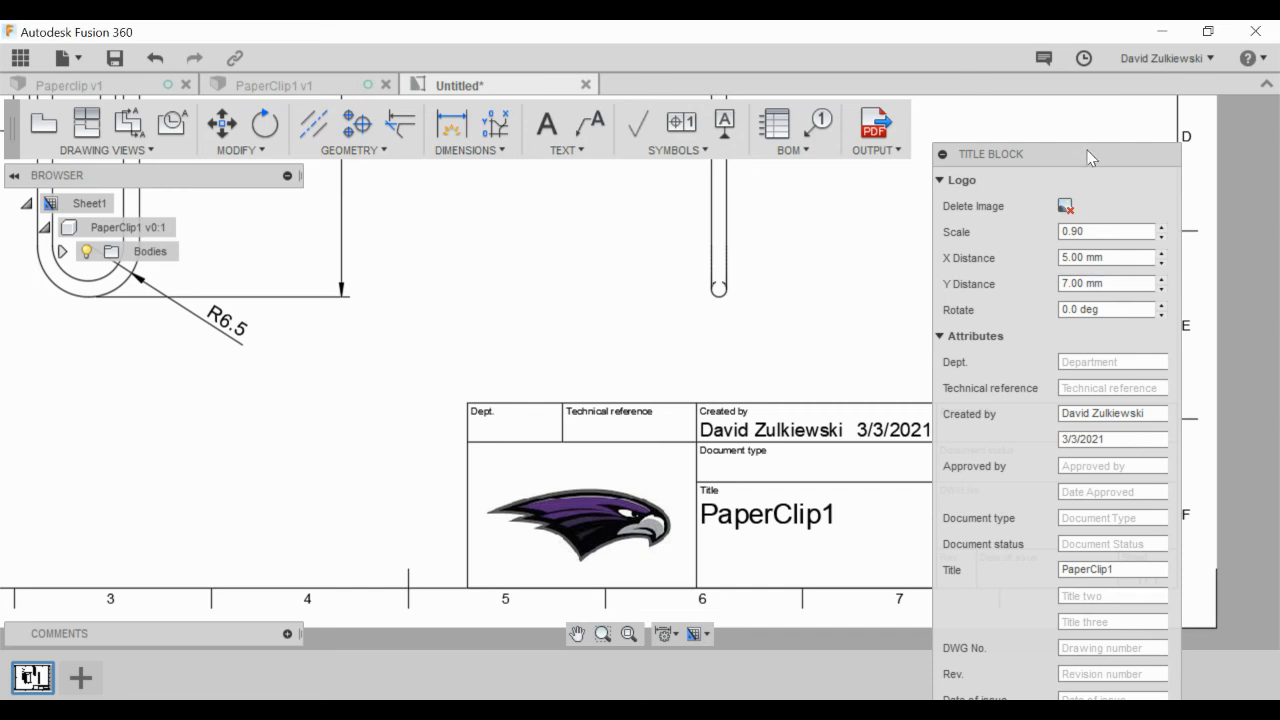
# - Set the title block's title to "Paper Clip" and its drawing number to "Assignment #5", and apply the changes
pyautogui.moveTo(1091, 155); pyautogui.dragTo(1079, 93)
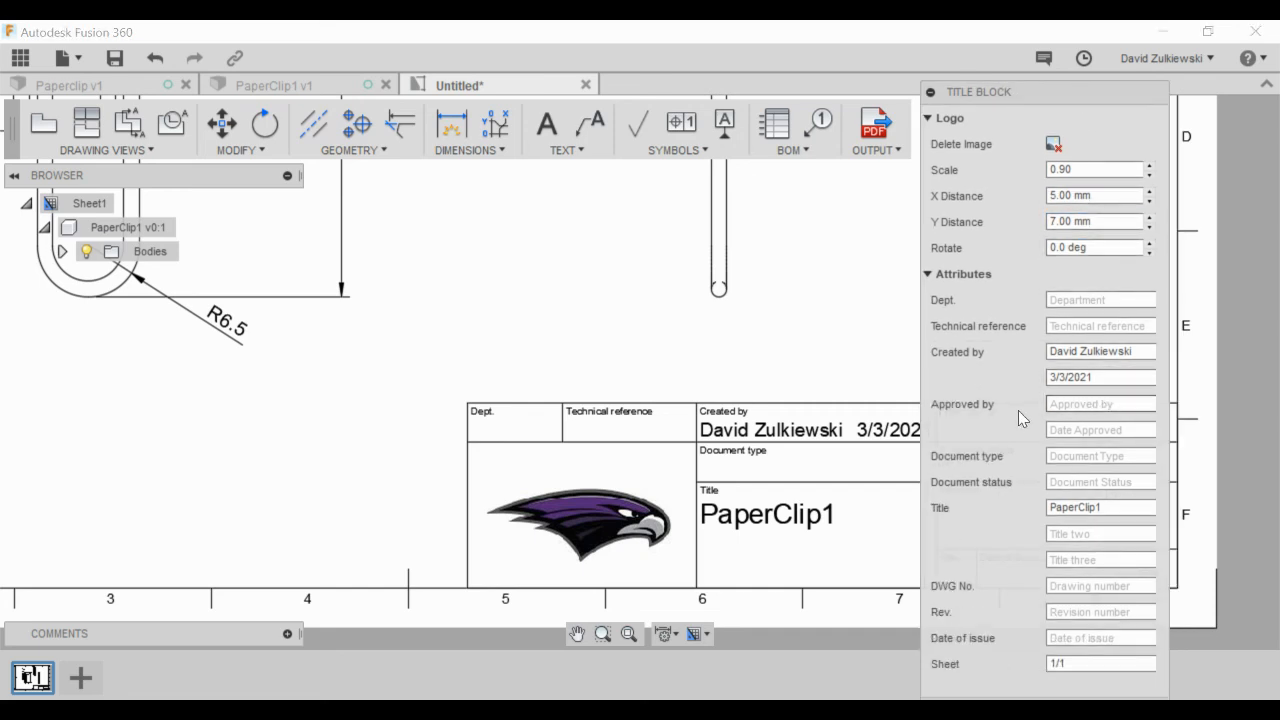
pyautogui.click(1081, 540)
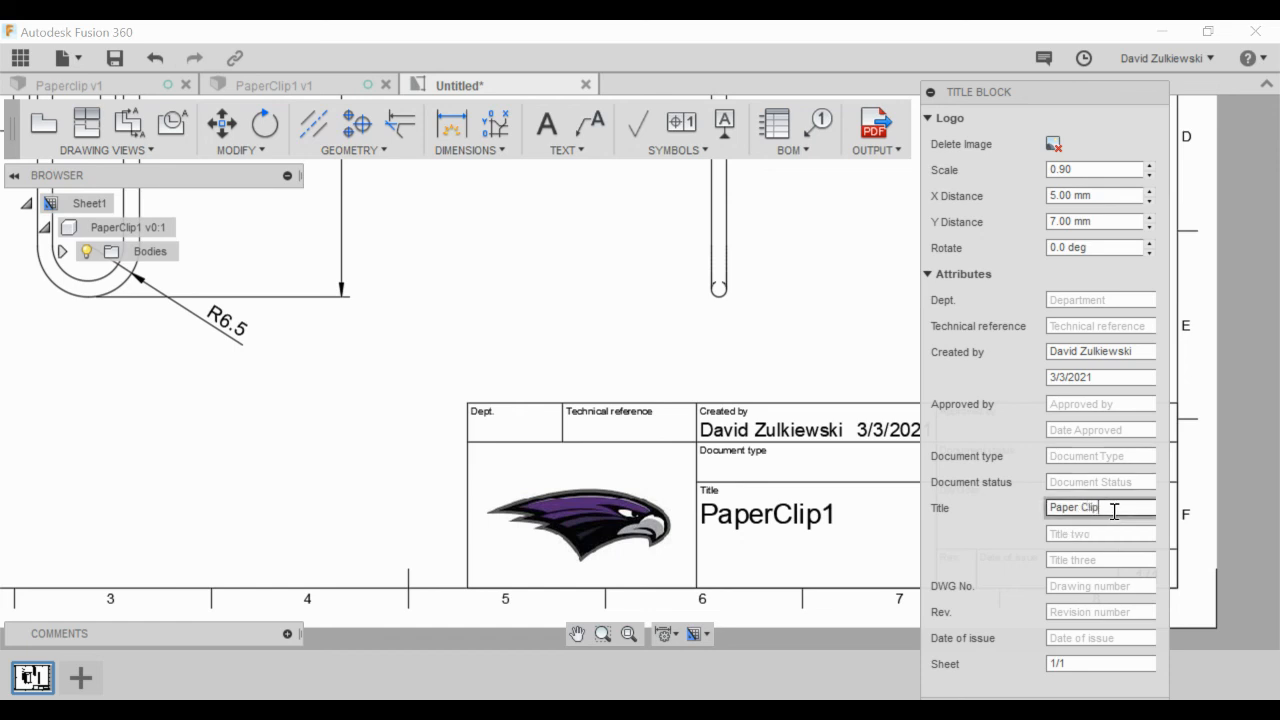
pyautogui.click(1079, 584)
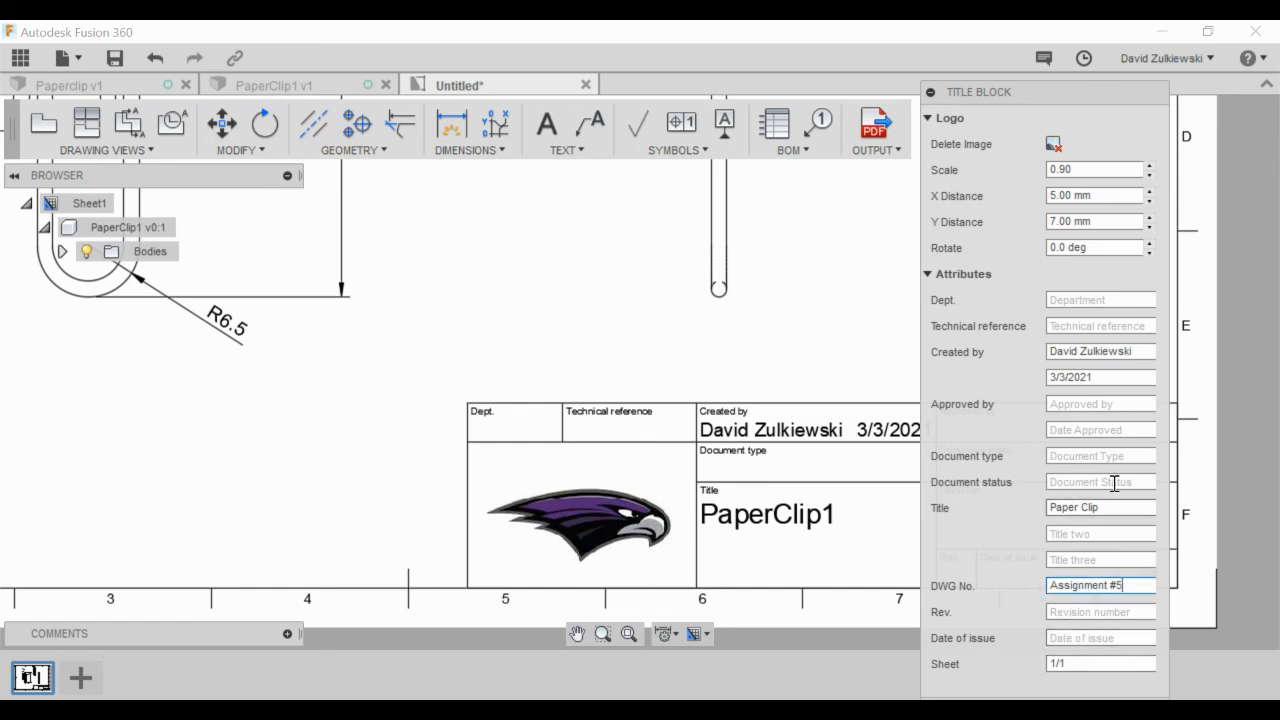
pyautogui.click(891, 266)
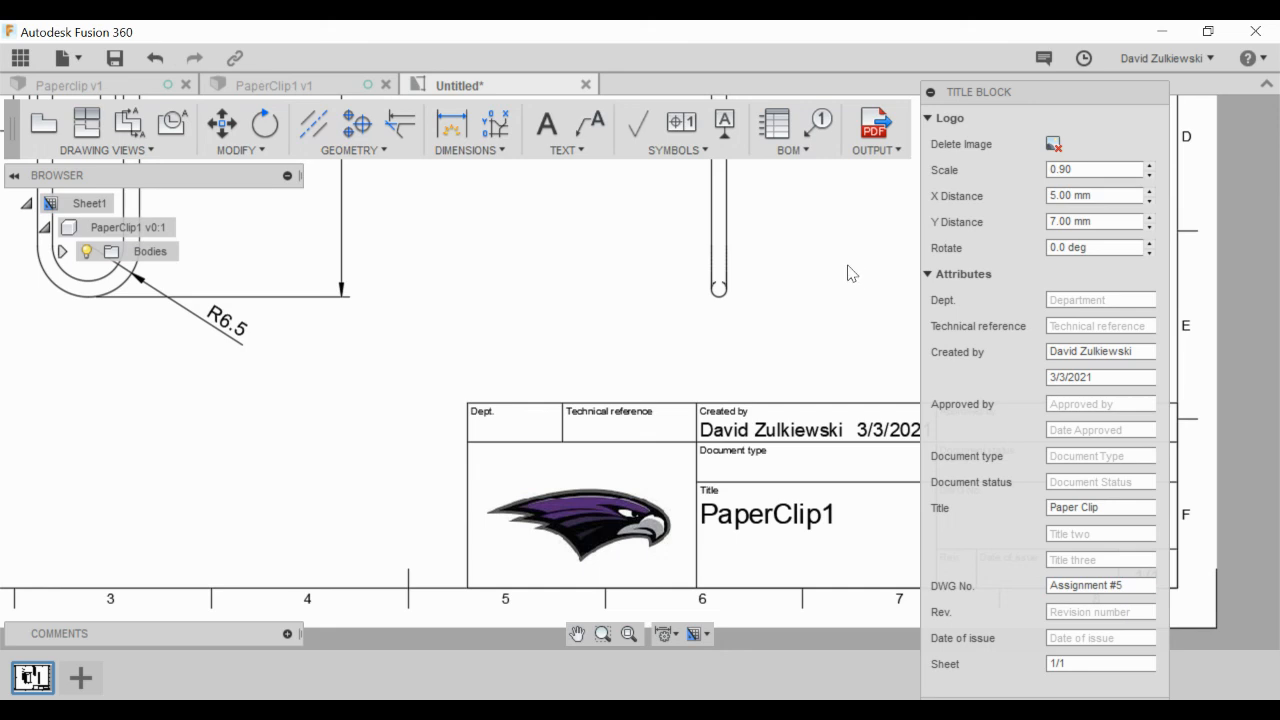
pyautogui.click(849, 273)
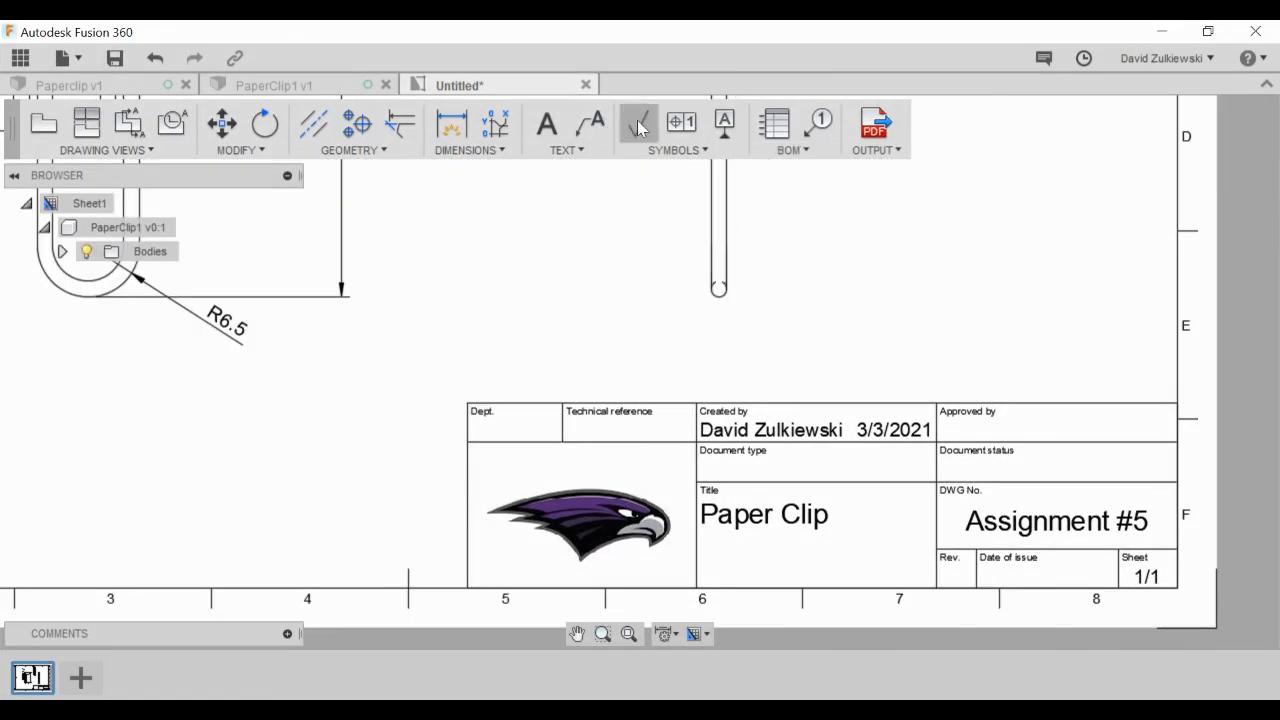
# - Fit the whole sheet in view and start exporting the drawing as a PDF
pyautogui.click(776, 124)
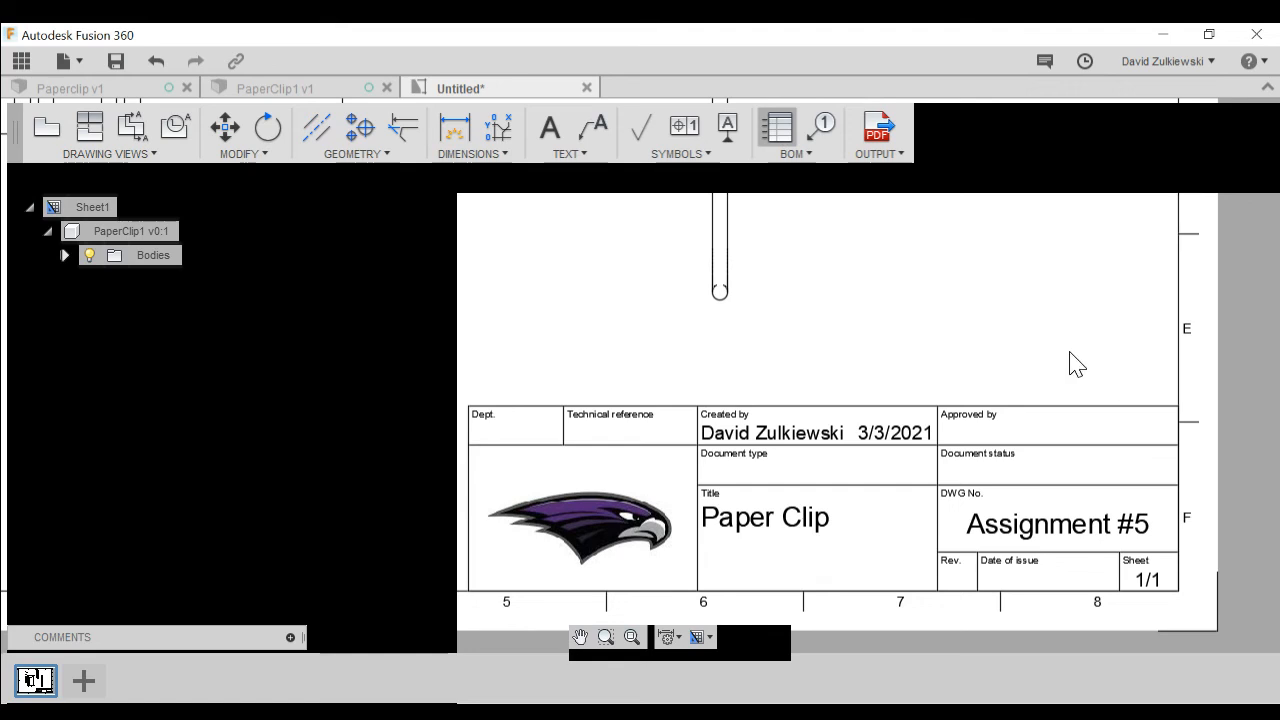
pyautogui.scroll(-4, 705, 240)
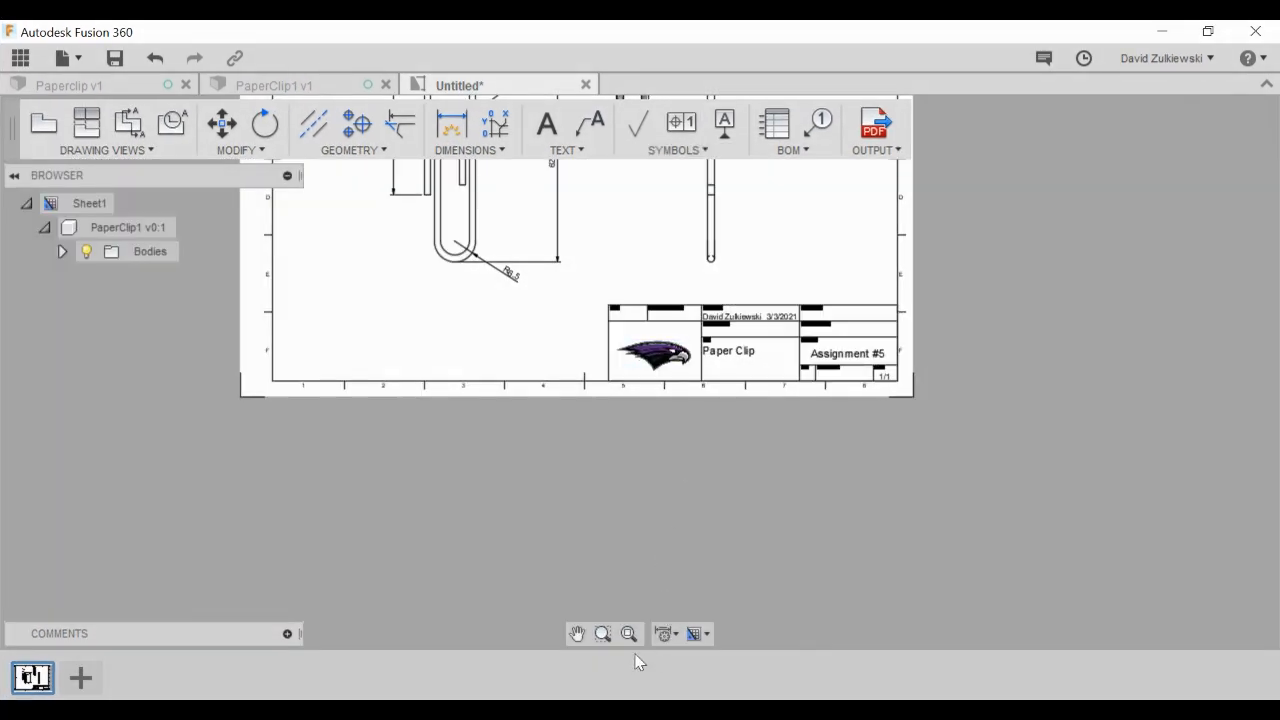
pyautogui.click(629, 634)
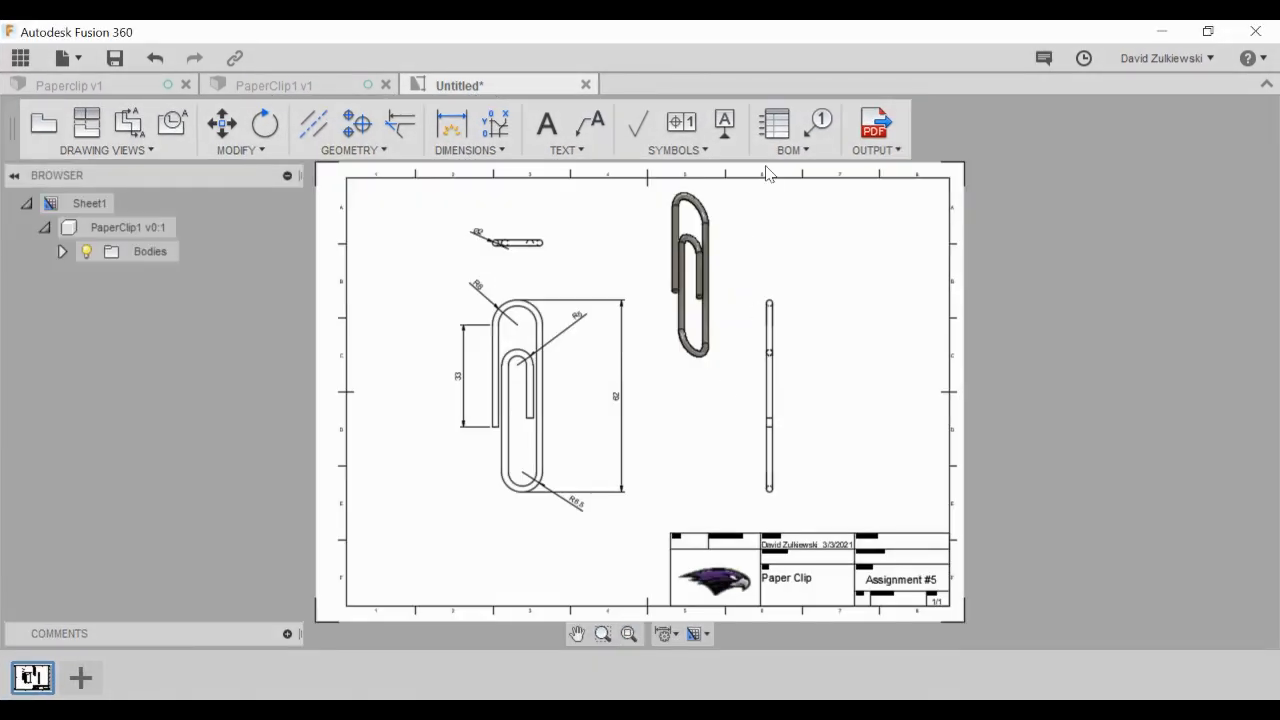
pyautogui.click(875, 124)
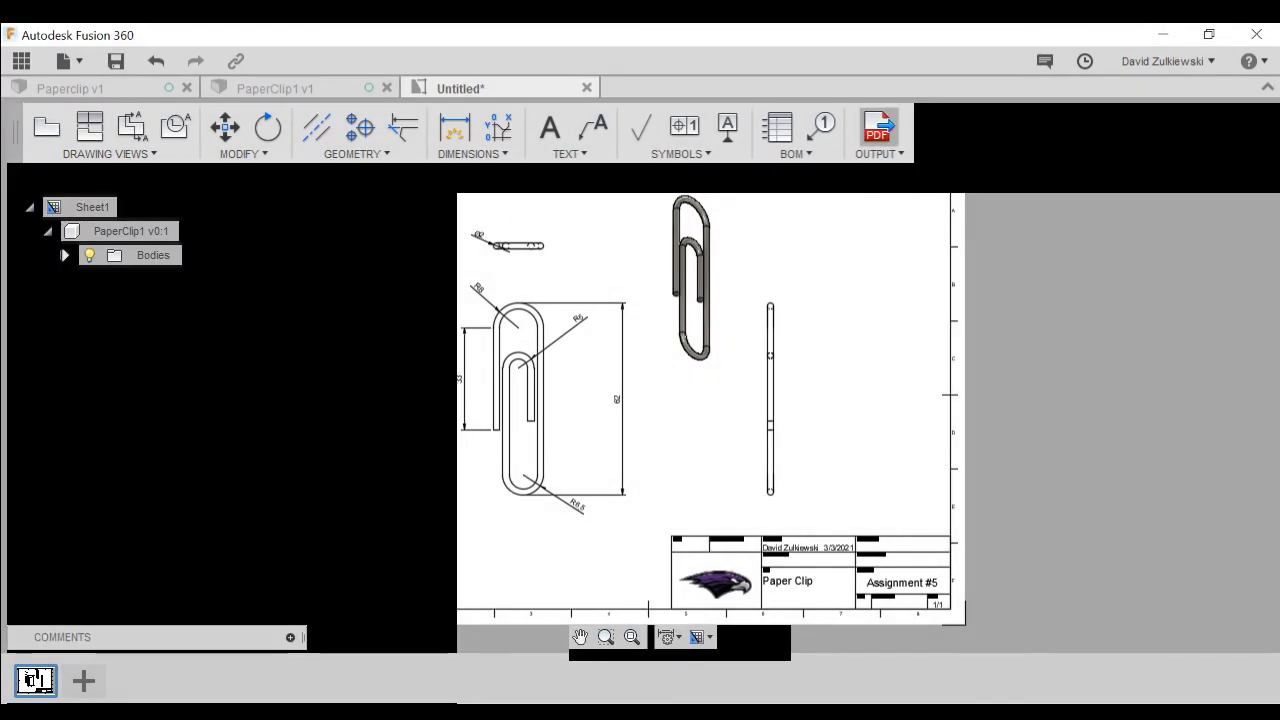